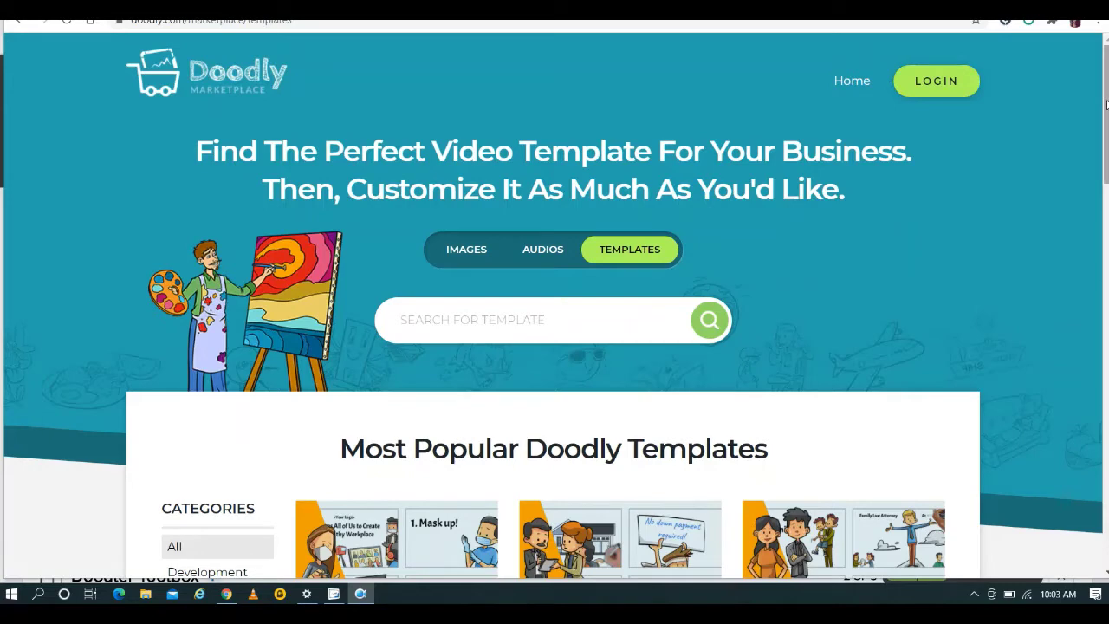
# Scroll the Marketplace templates page and load more templates with View More
pyautogui.moveTo(1105, 104); pyautogui.dragTo(1102, 347)
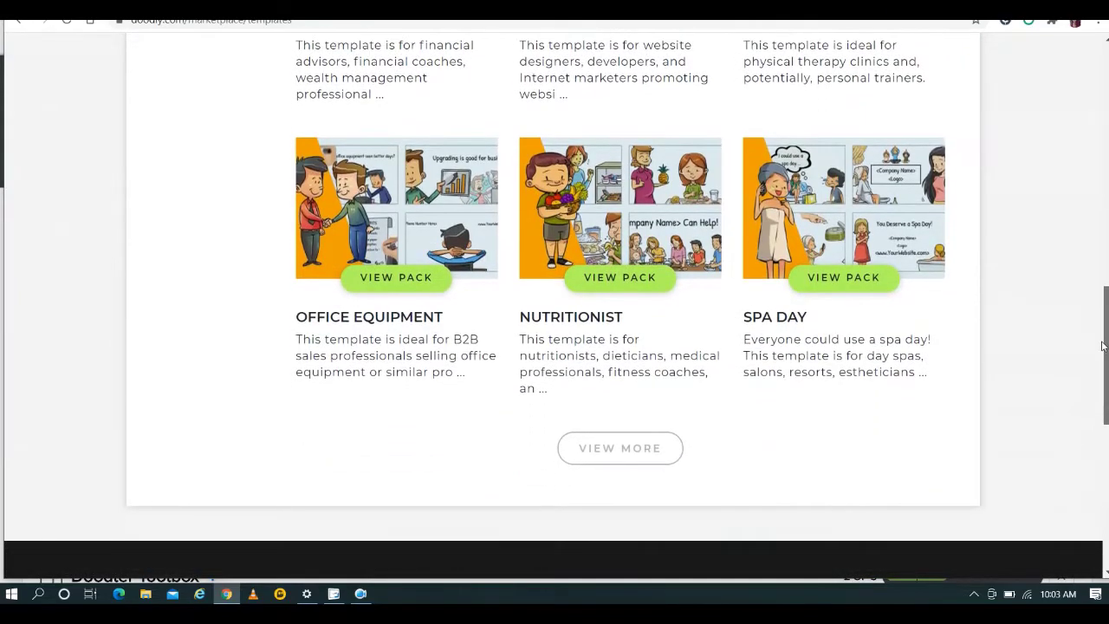
pyautogui.click(603, 447)
pyautogui.moveTo(1105, 282)
pyautogui.mouseDown()
pyautogui.moveTo(1107, 399)
pyautogui.moveTo(1102, 67)
pyautogui.mouseUp()
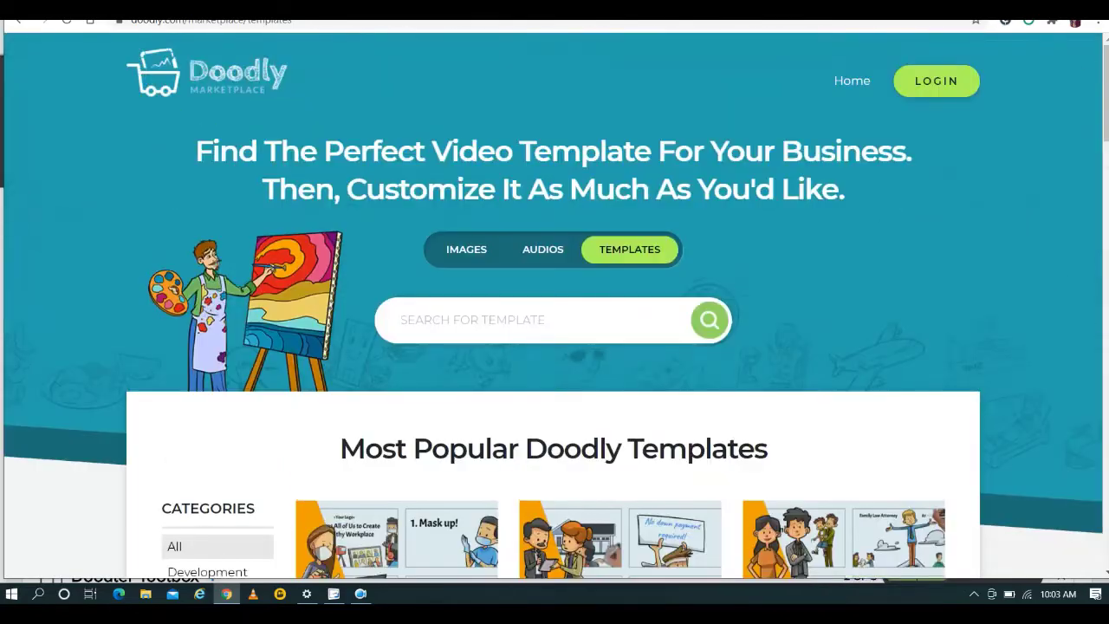
pyautogui.click(334, 595)
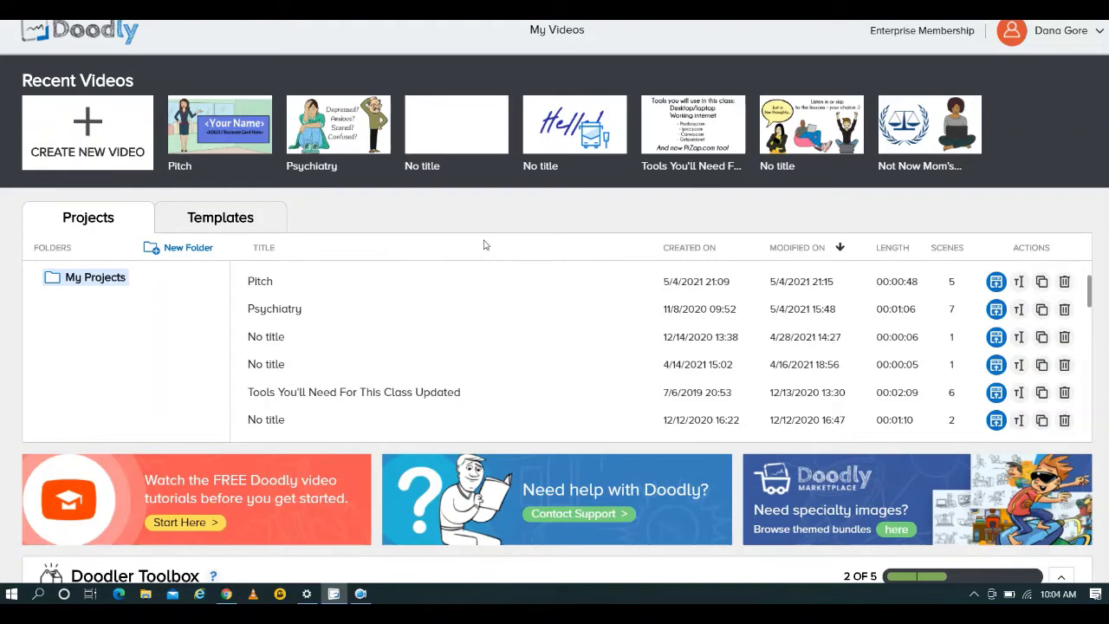
# Show the Templates tab and scroll the free templates grid to the Luxury Salon template
pyautogui.click(239, 223)
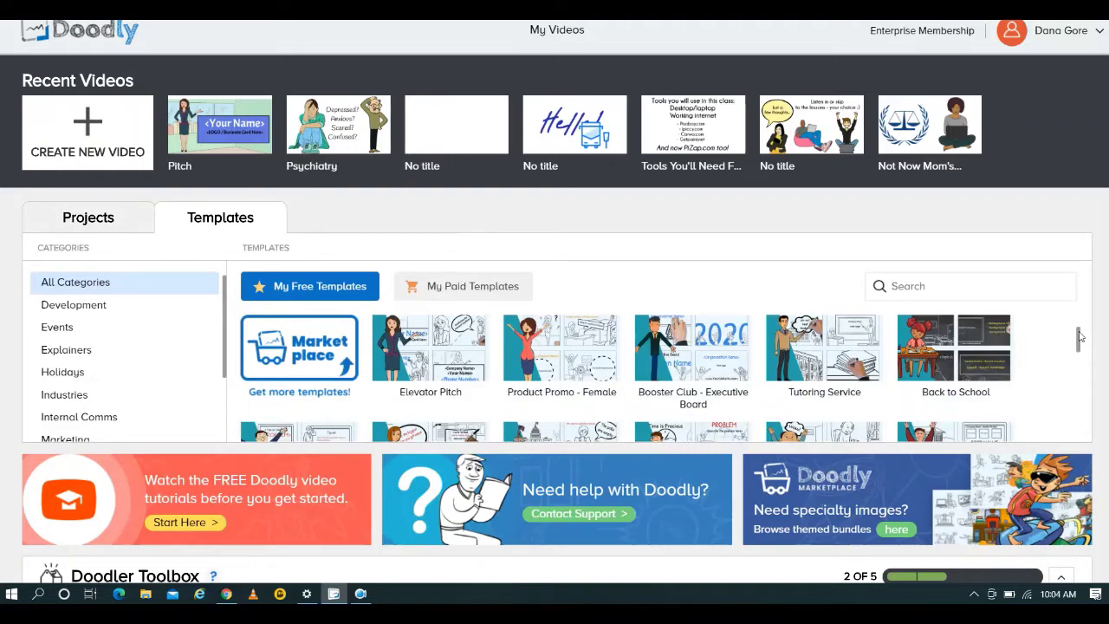
pyautogui.moveTo(1079, 338)
pyautogui.mouseDown()
pyautogui.moveTo(1081, 463)
pyautogui.moveTo(1080, 334)
pyautogui.mouseUp()
pyautogui.moveTo(1080, 337); pyautogui.dragTo(1080, 379)
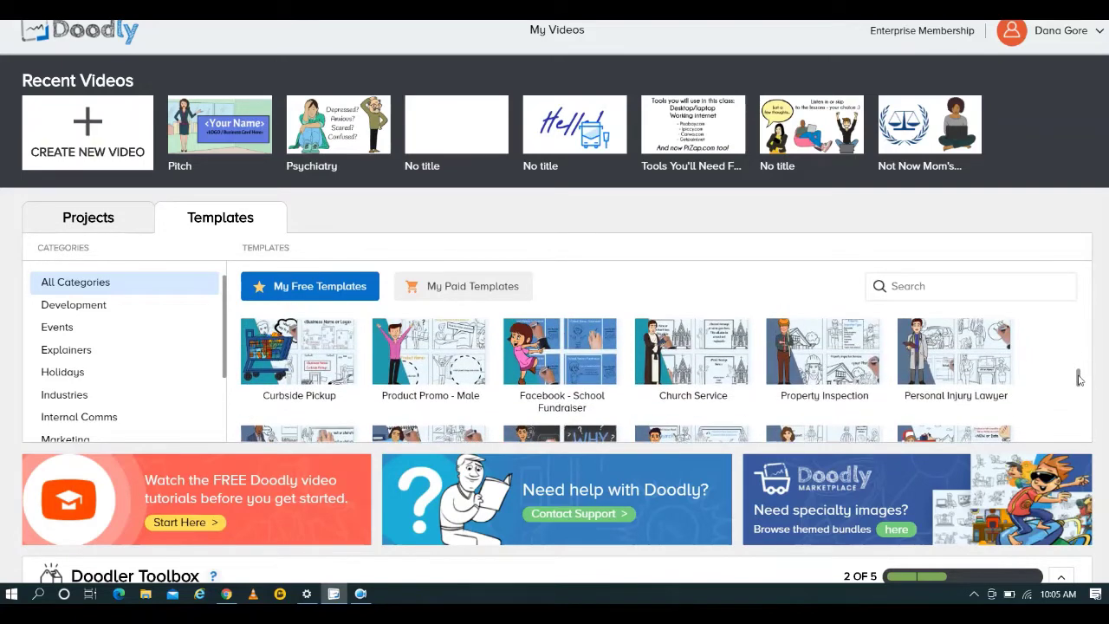
pyautogui.moveTo(530, 359)
pyautogui.moveTo(1079, 381); pyautogui.dragTo(1073, 409)
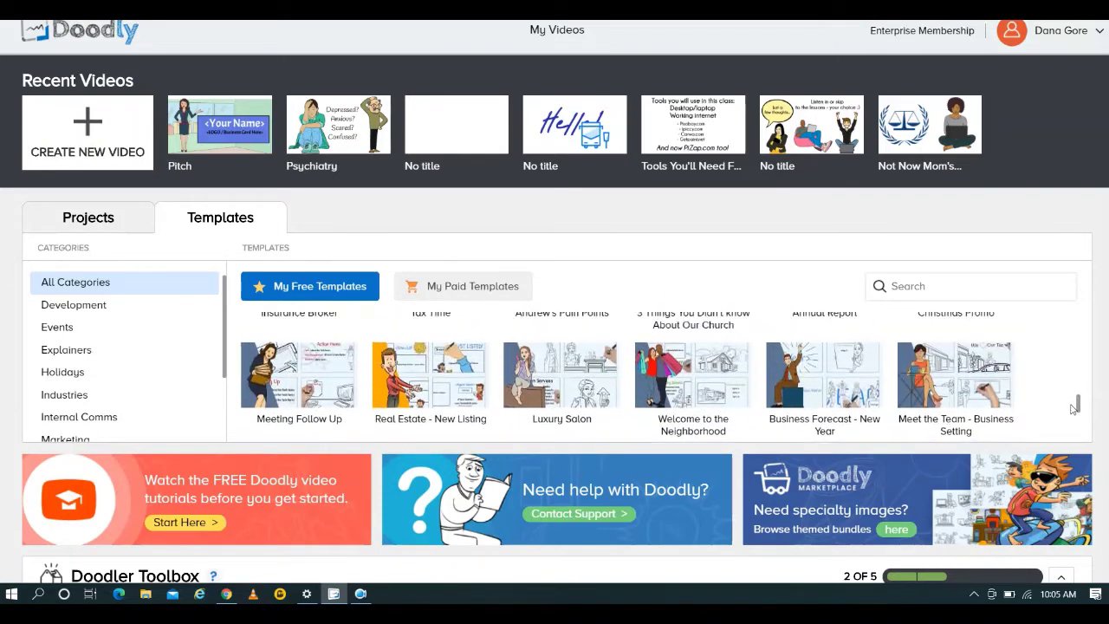
# Play the Luxury Salon preview muted, skip ahead to 0:39, then close it
pyautogui.click(602, 401)
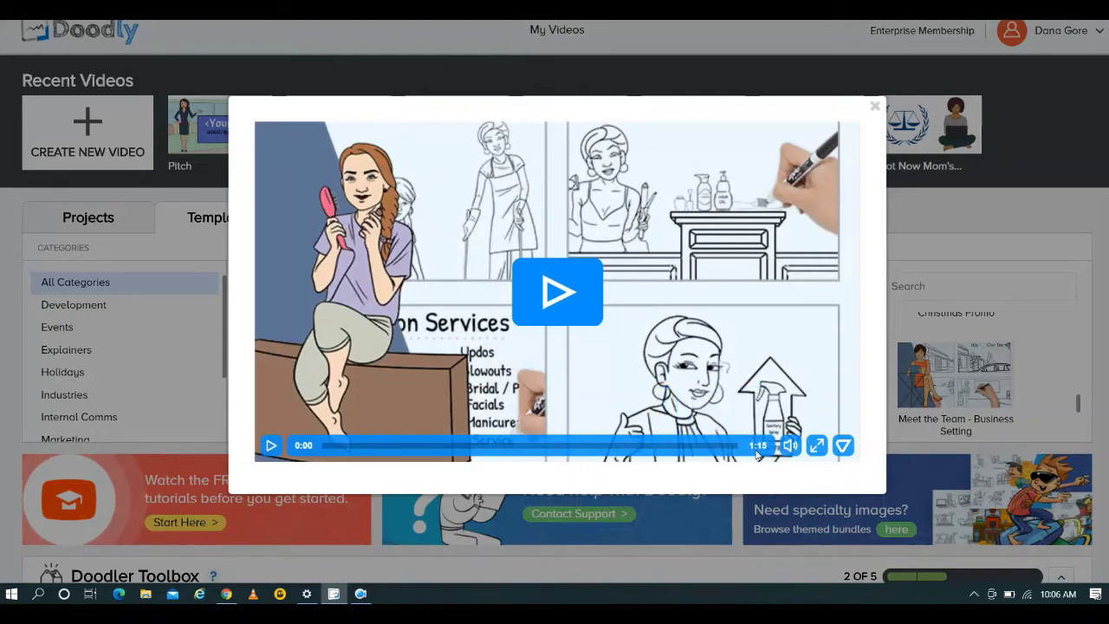
pyautogui.moveTo(790, 438)
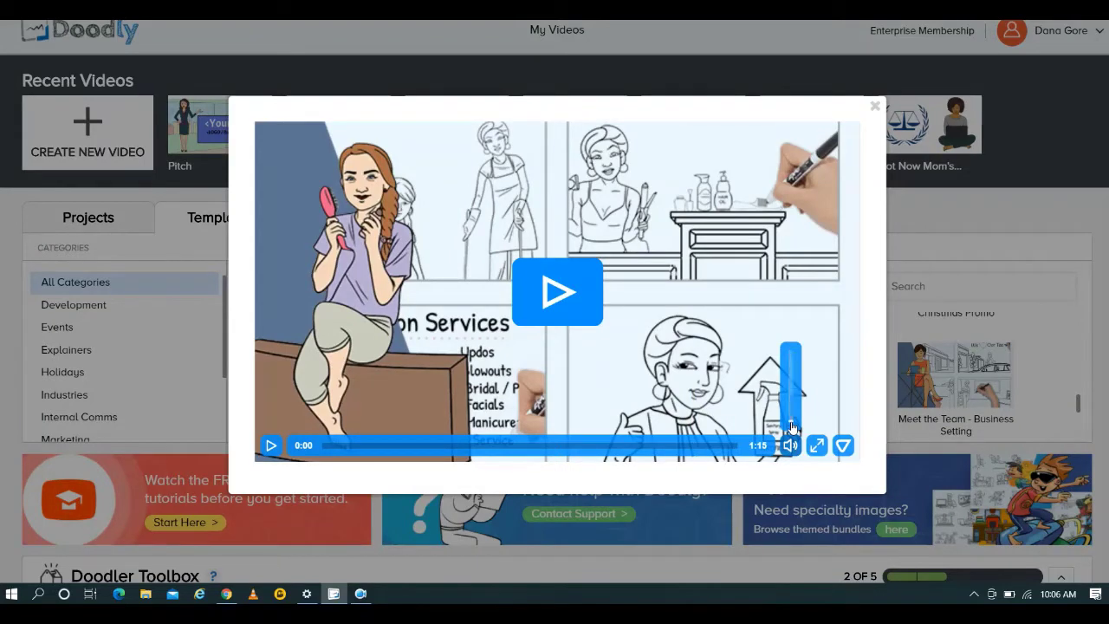
pyautogui.moveTo(791, 426); pyautogui.dragTo(791, 435)
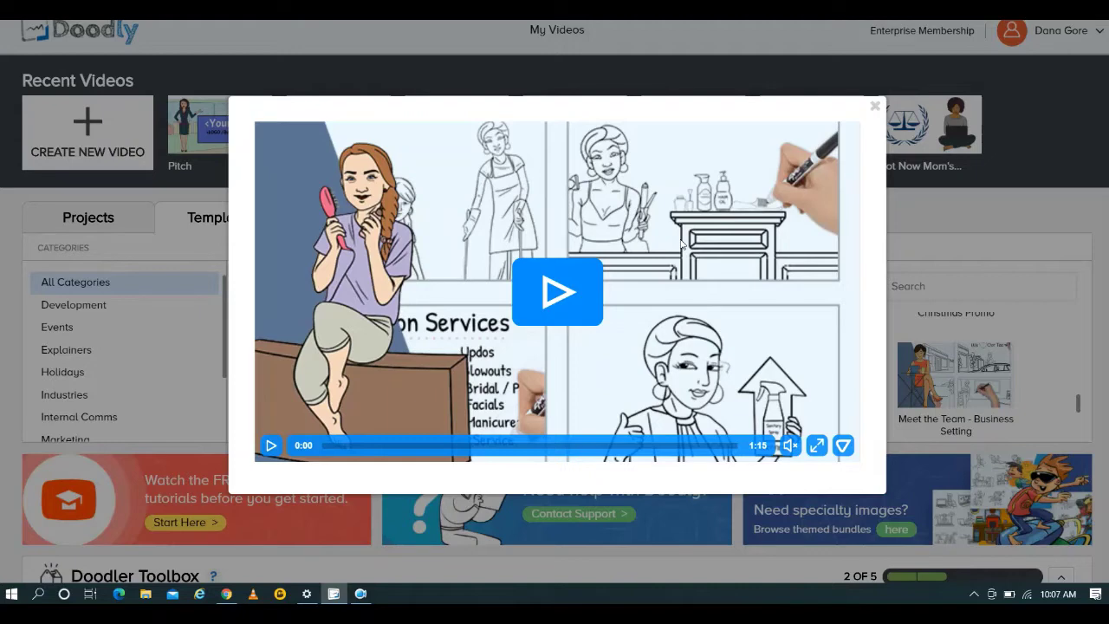
pyautogui.click(554, 301)
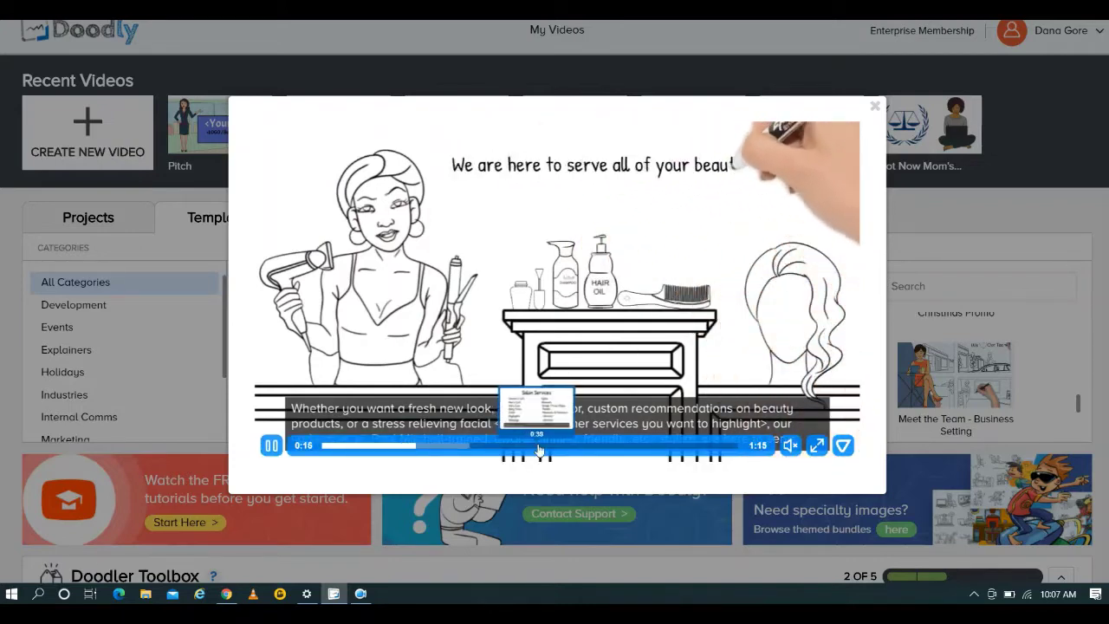
pyautogui.click(539, 447)
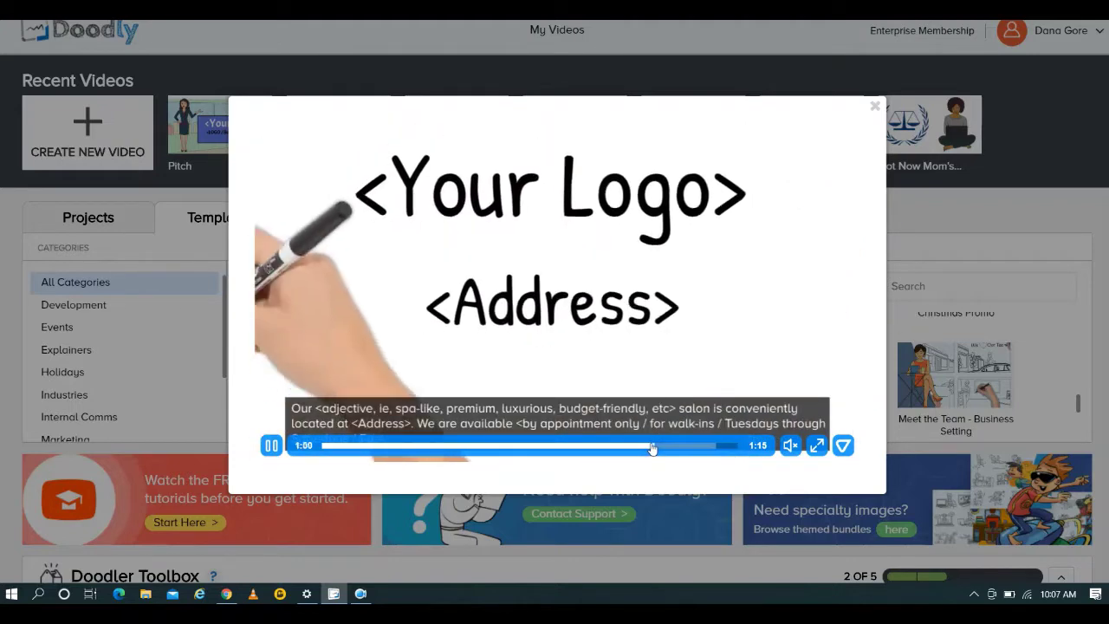
pyautogui.click(875, 106)
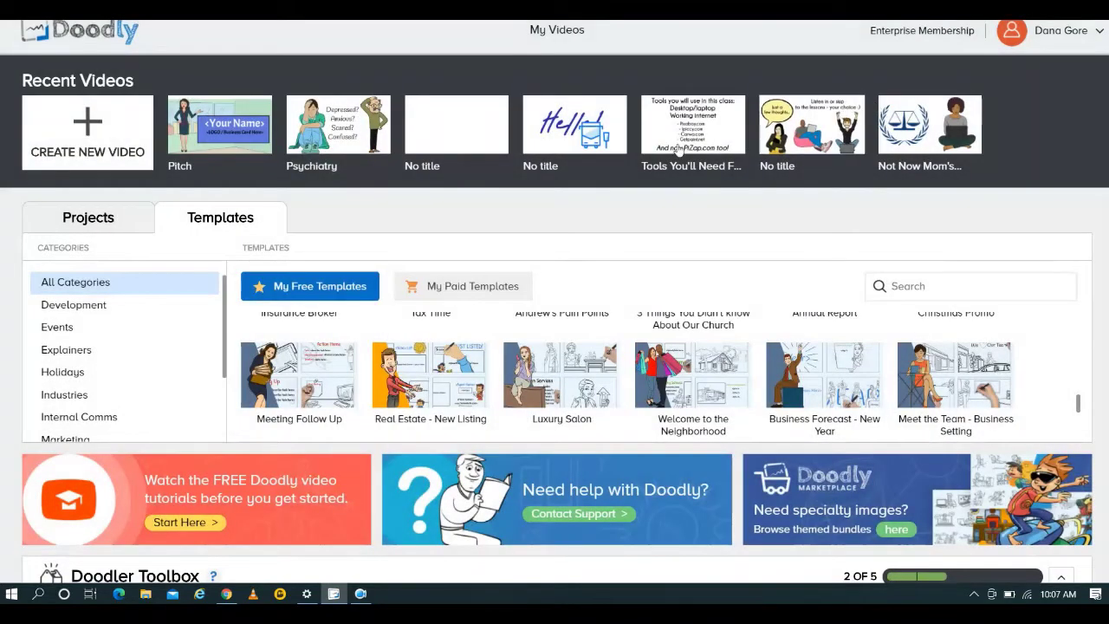
# Create a new video named 'Salon' from the Luxury Salon template
pyautogui.click(573, 370)
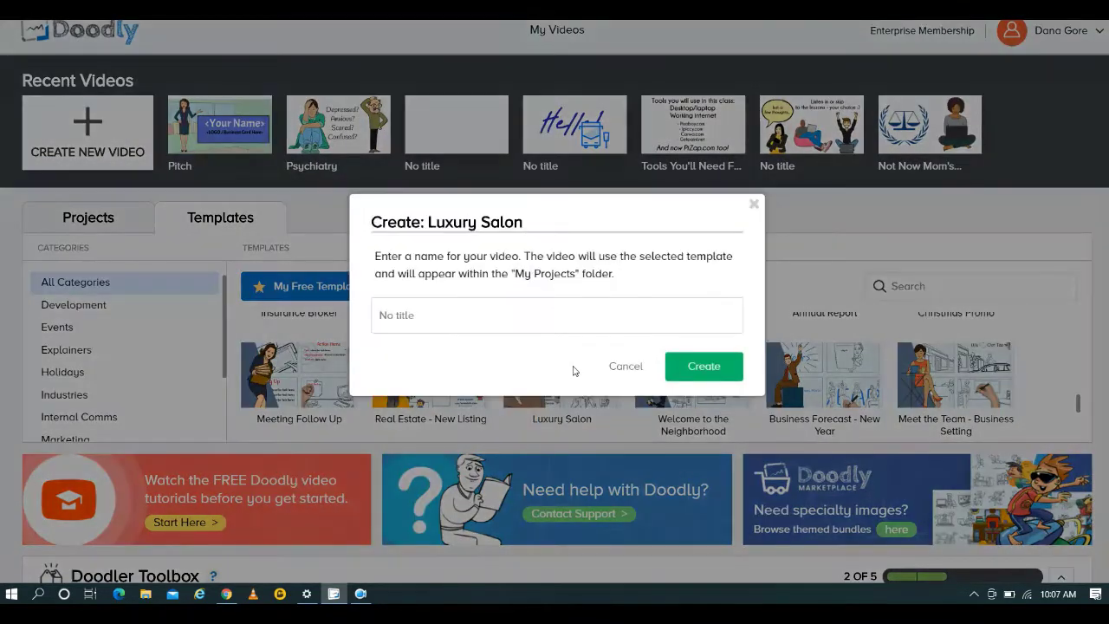
pyautogui.click(523, 319)
pyautogui.write('Salon')
pyautogui.click(702, 369)
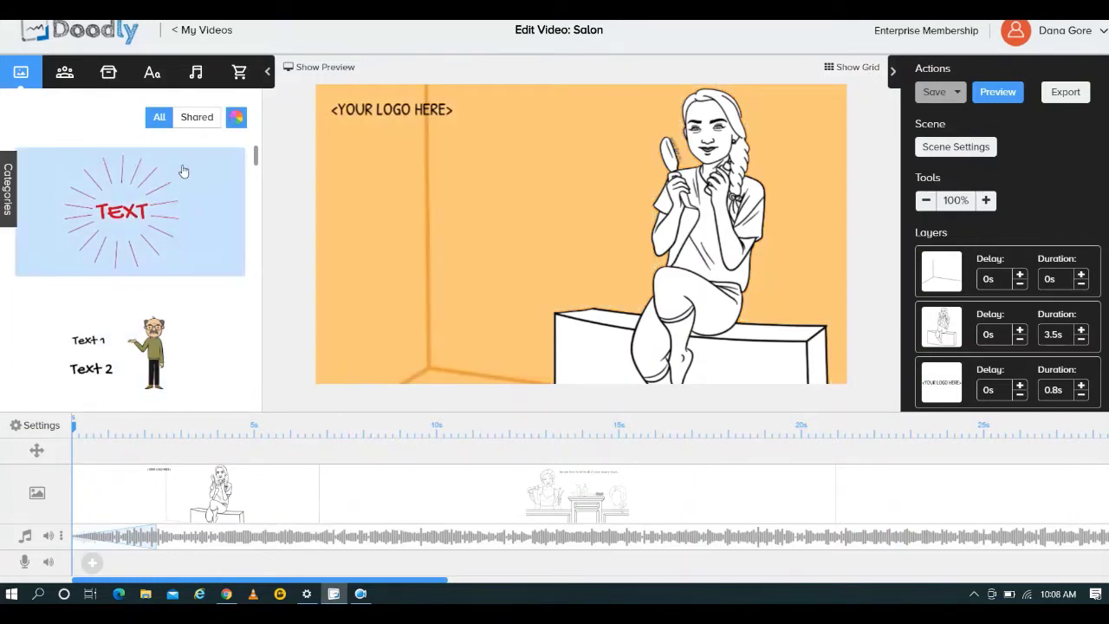
# Browse the sound library, pick the Bite sound, and bring up the Open The Door track's 12% volume
pyautogui.click(197, 77)
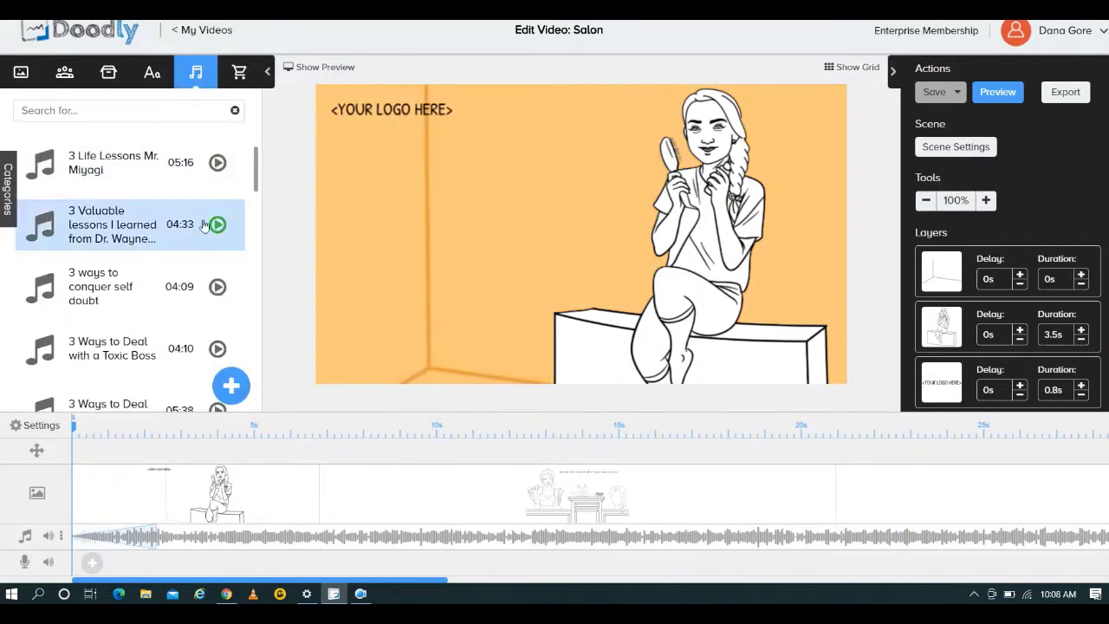
pyautogui.scroll(-5, 255, 265)
pyautogui.scroll(-10, 256, 265)
pyautogui.scroll(-15, 258, 407)
pyautogui.scroll(-1, 258, 407)
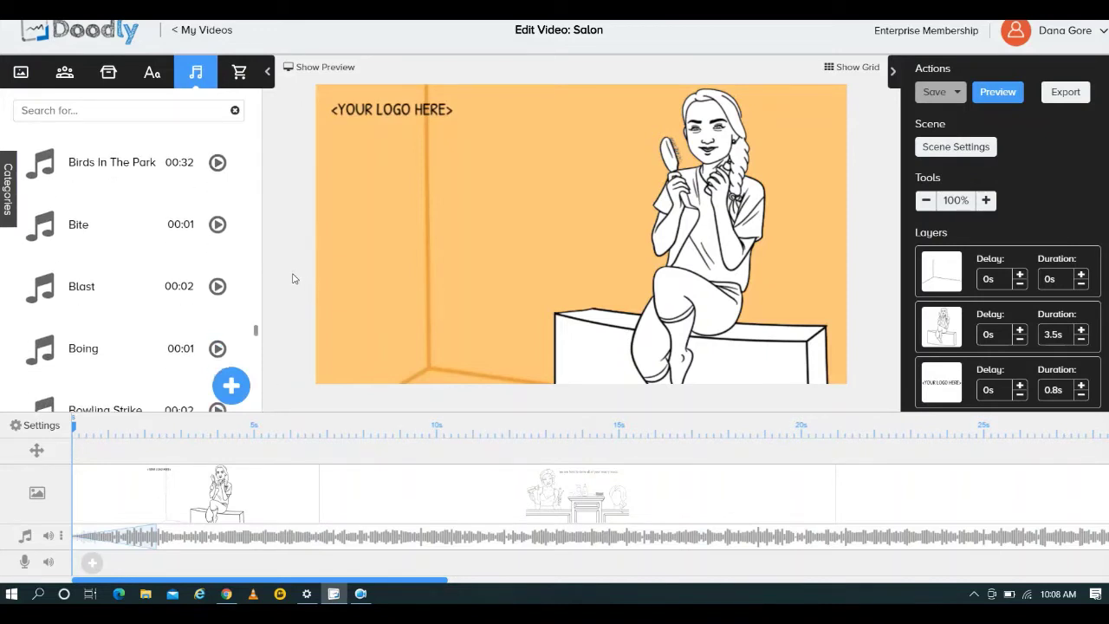
pyautogui.click(126, 239)
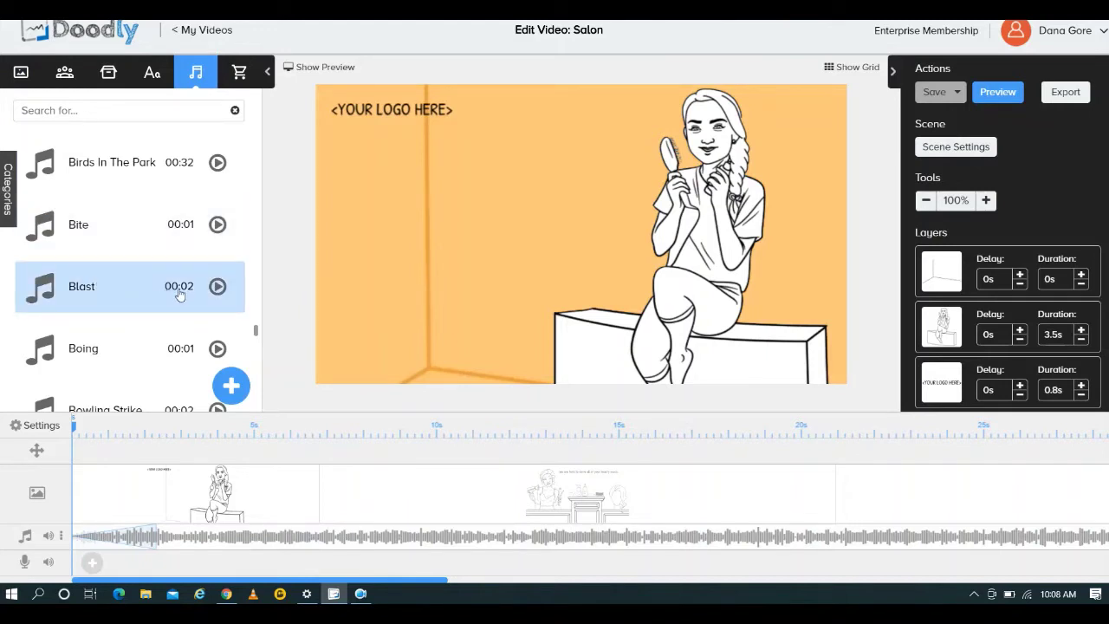
pyautogui.moveTo(257, 333); pyautogui.dragTo(258, 351)
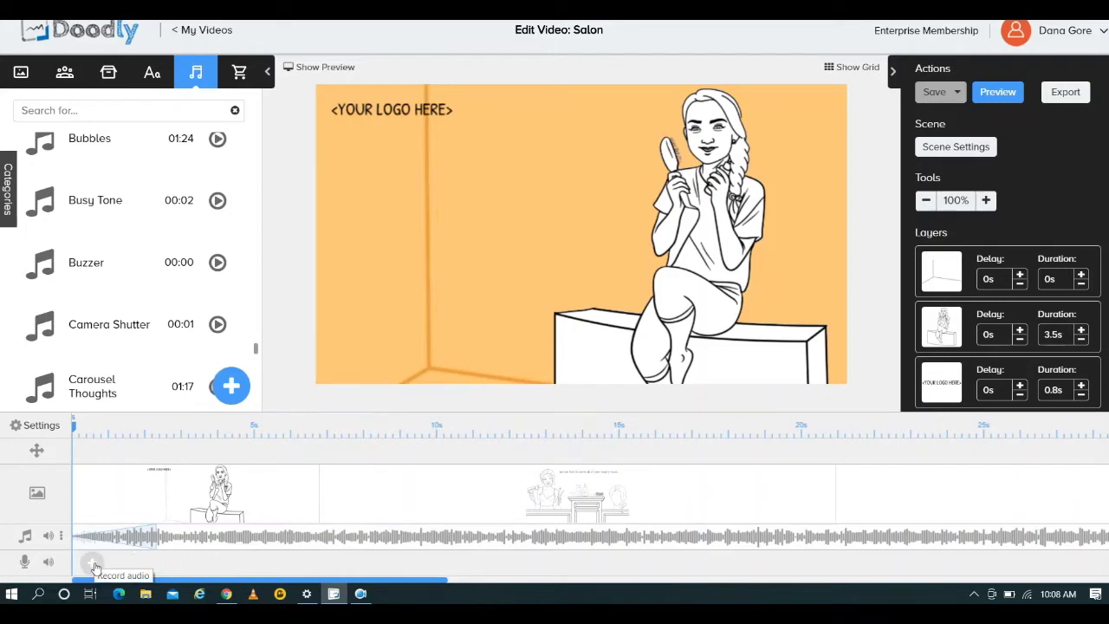
pyautogui.click(49, 537)
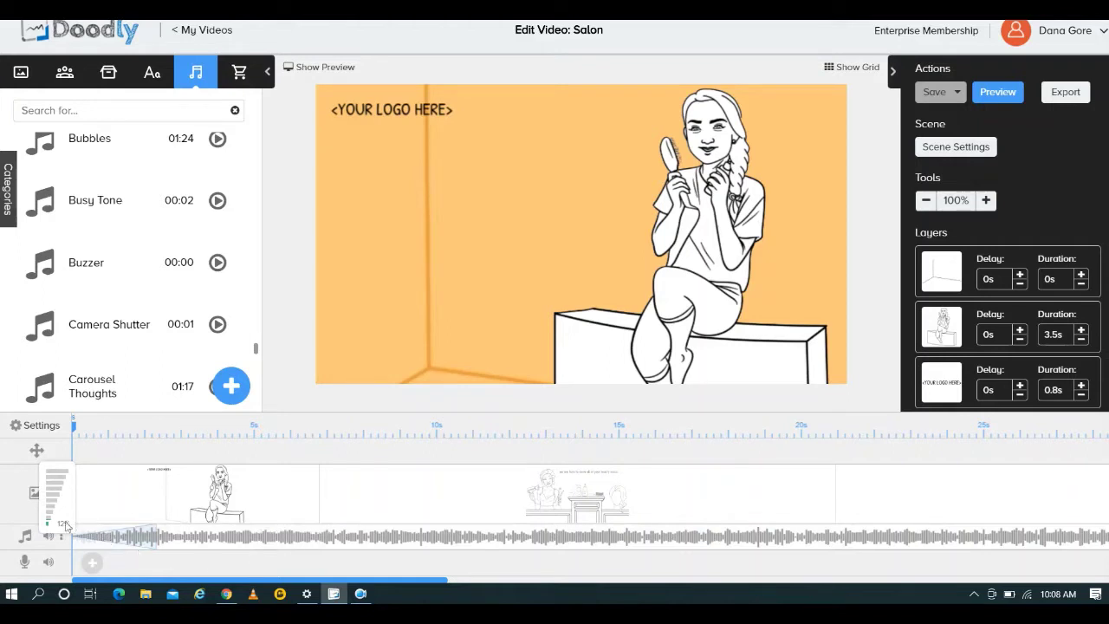
# Step through the first, salon counter and Salon Services scenes, then return to the first scene
pyautogui.click(106, 505)
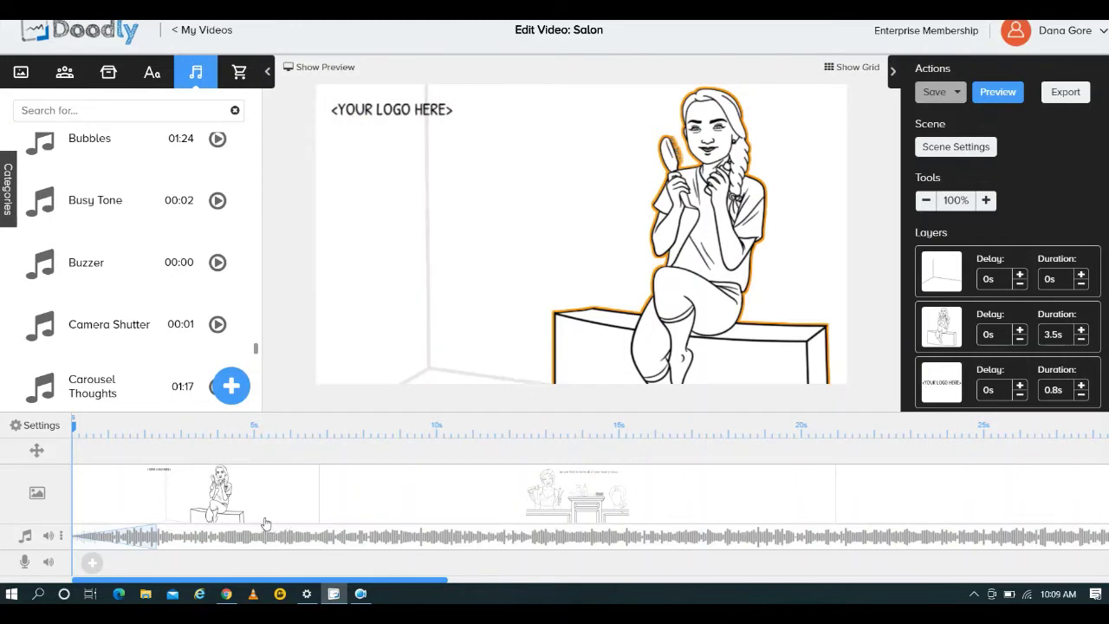
pyautogui.click(423, 514)
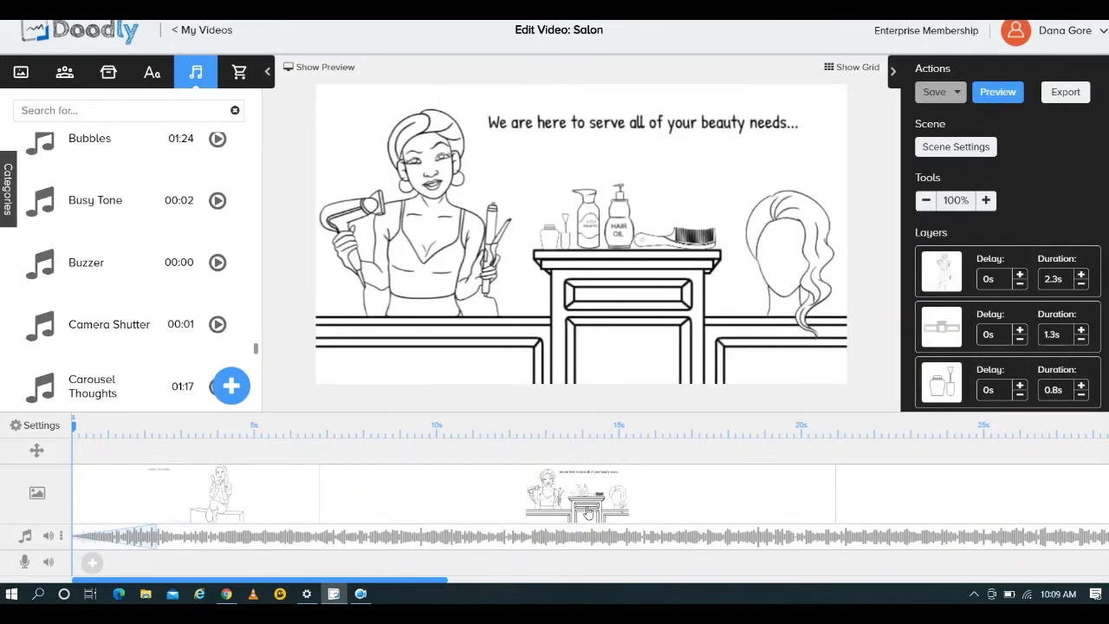
pyautogui.click(945, 517)
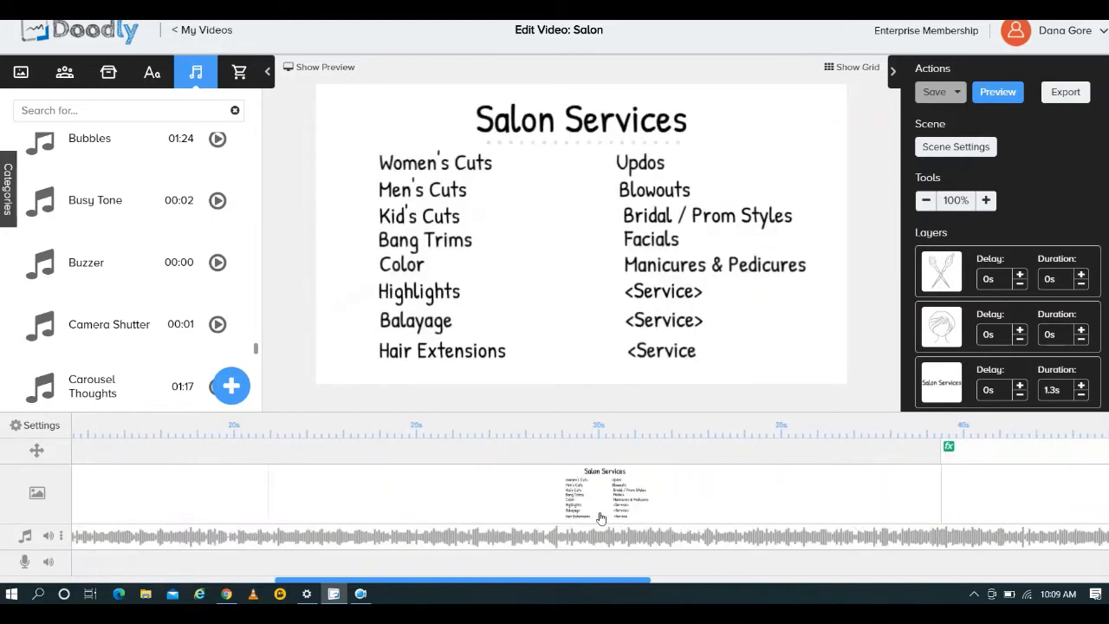
pyautogui.moveTo(482, 579); pyautogui.dragTo(279, 579)
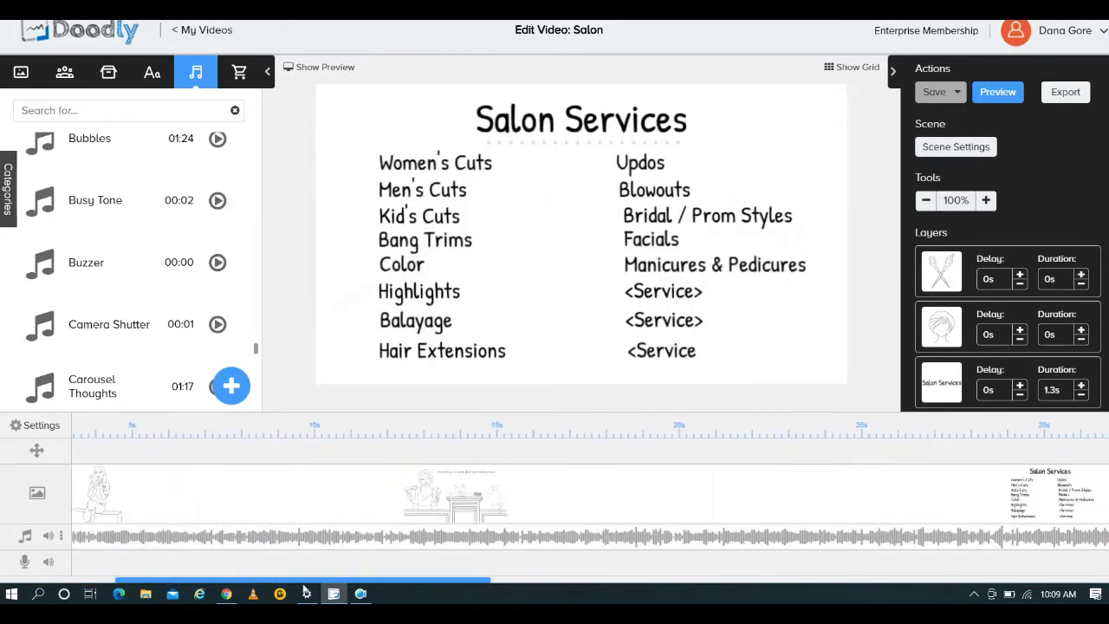
pyautogui.click(255, 514)
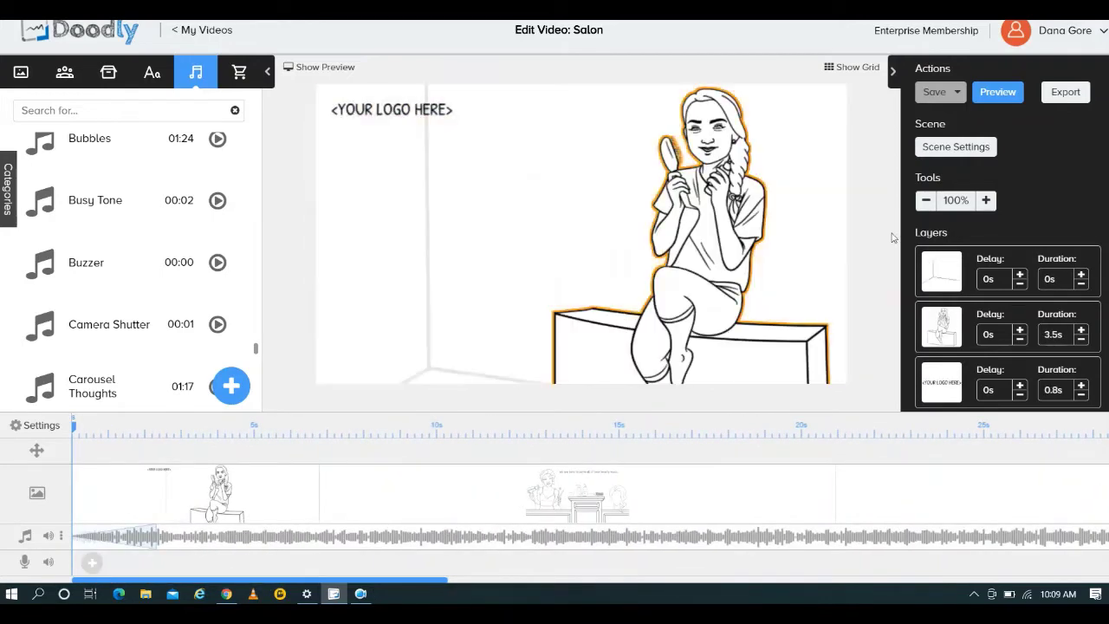
# Turn on Doodly Rainbow colouring in Video Settings and view the video-end options
pyautogui.click(37, 426)
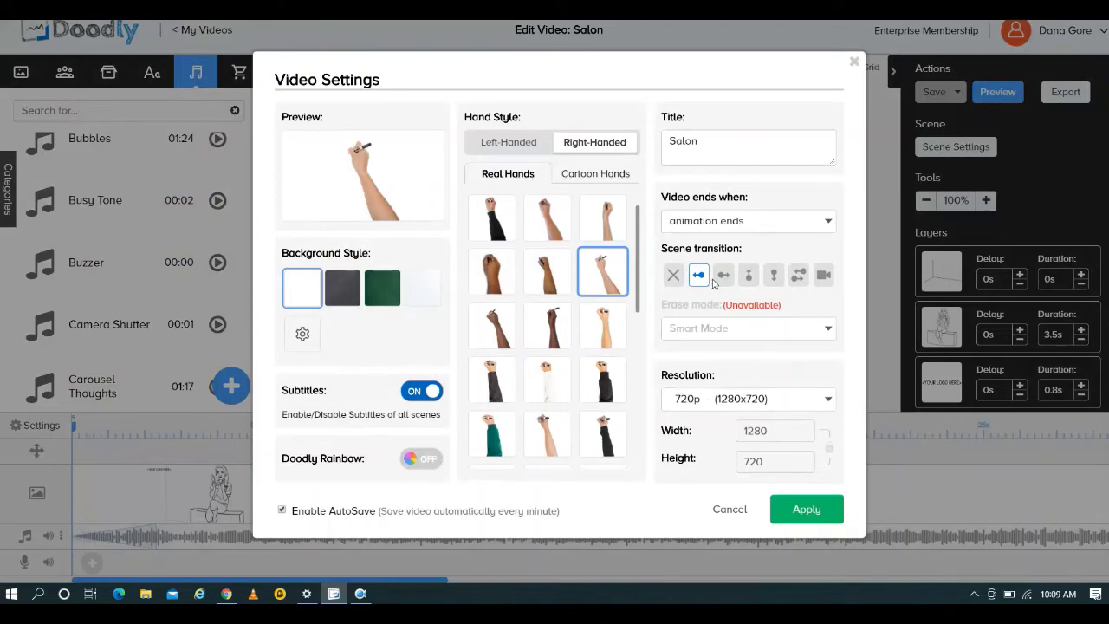
pyautogui.click(426, 460)
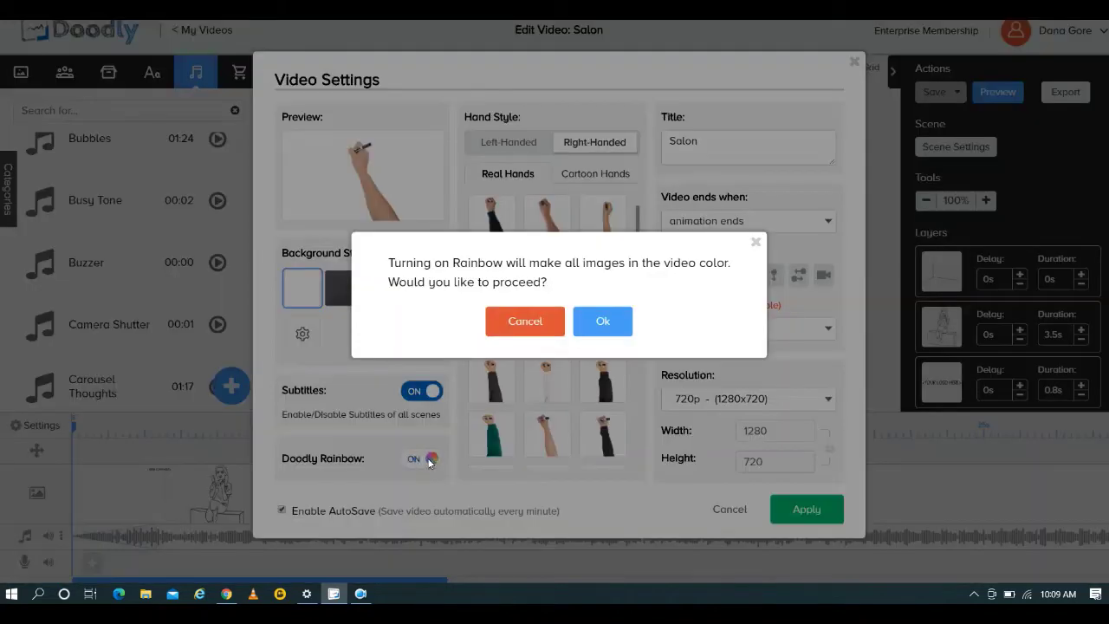
pyautogui.click(604, 330)
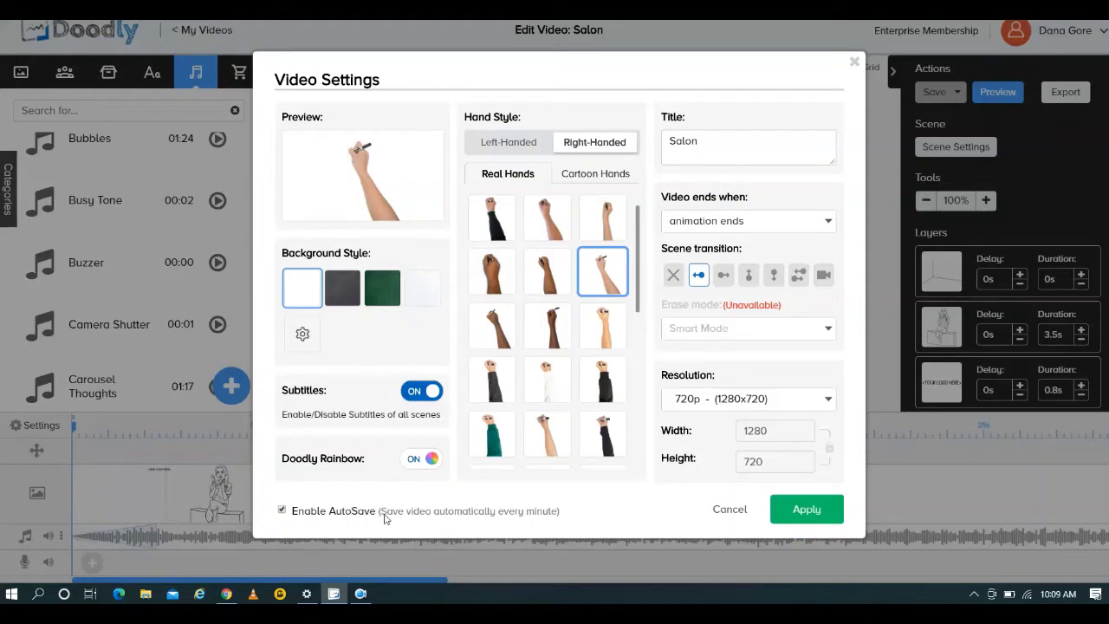
pyautogui.click(820, 226)
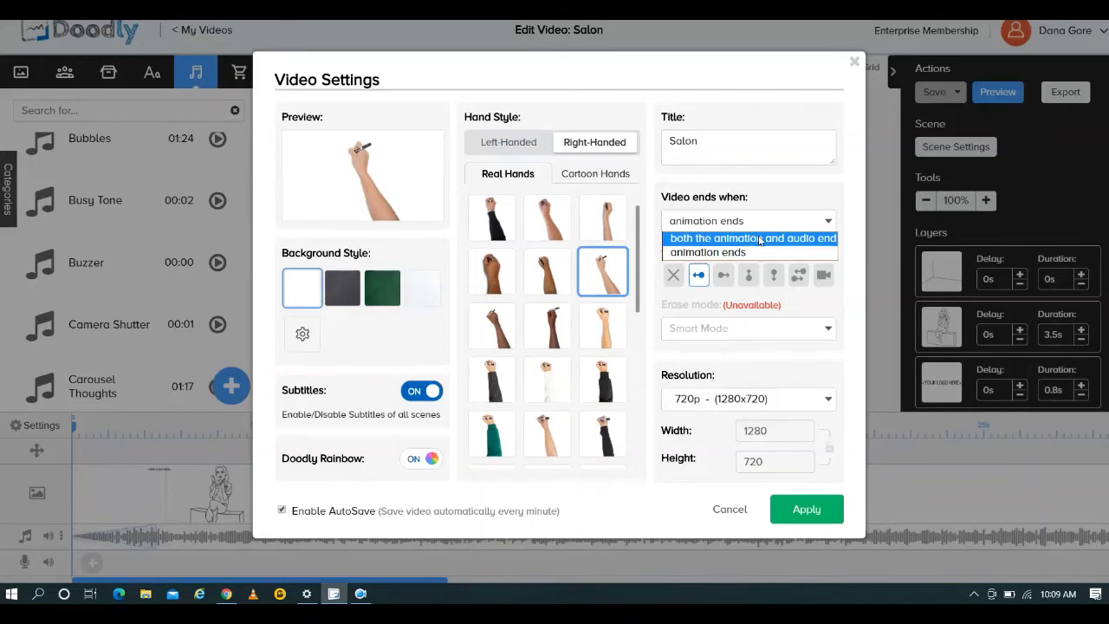
# Keep the drawing hand right-handed with cartoon hands, and keep 720p resolution
pyautogui.click(509, 149)
pyautogui.click(509, 149)
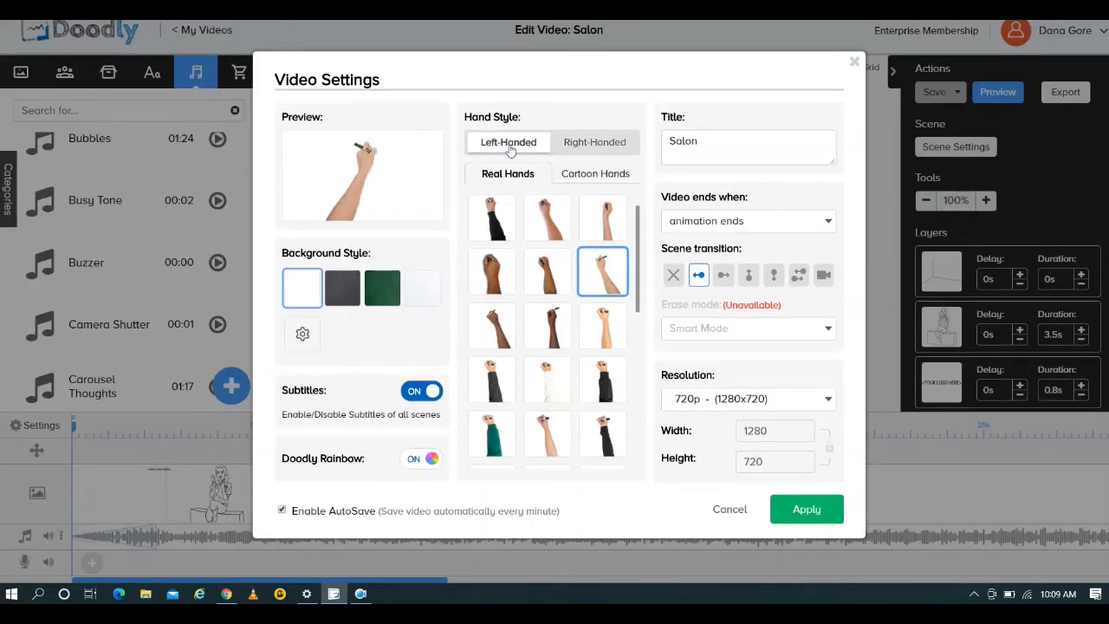
pyautogui.click(607, 147)
pyautogui.click(605, 177)
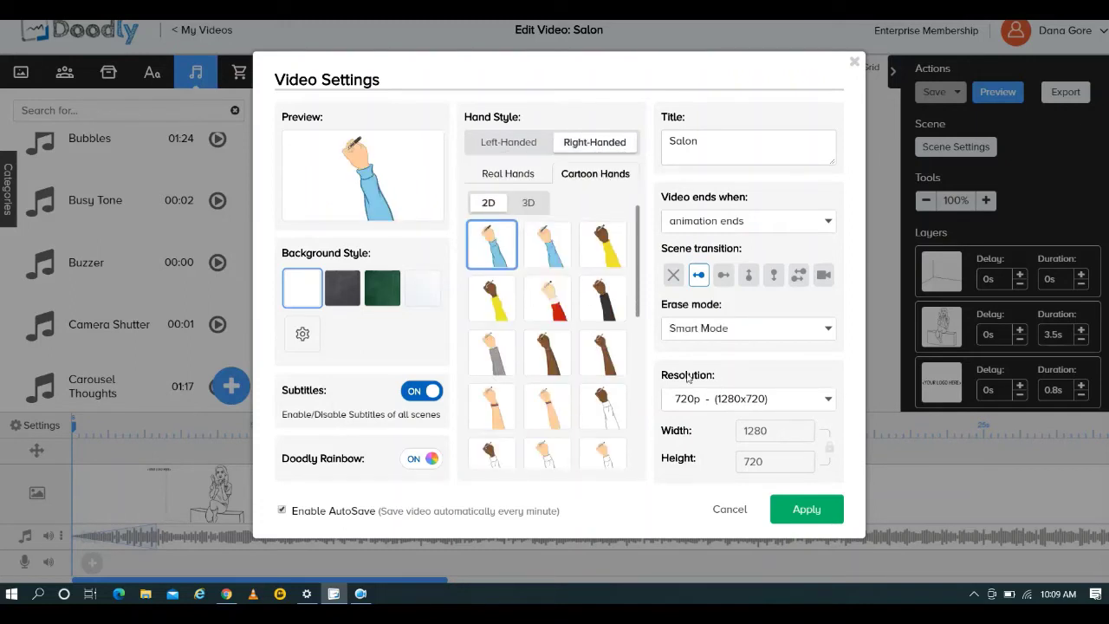
pyautogui.click(828, 399)
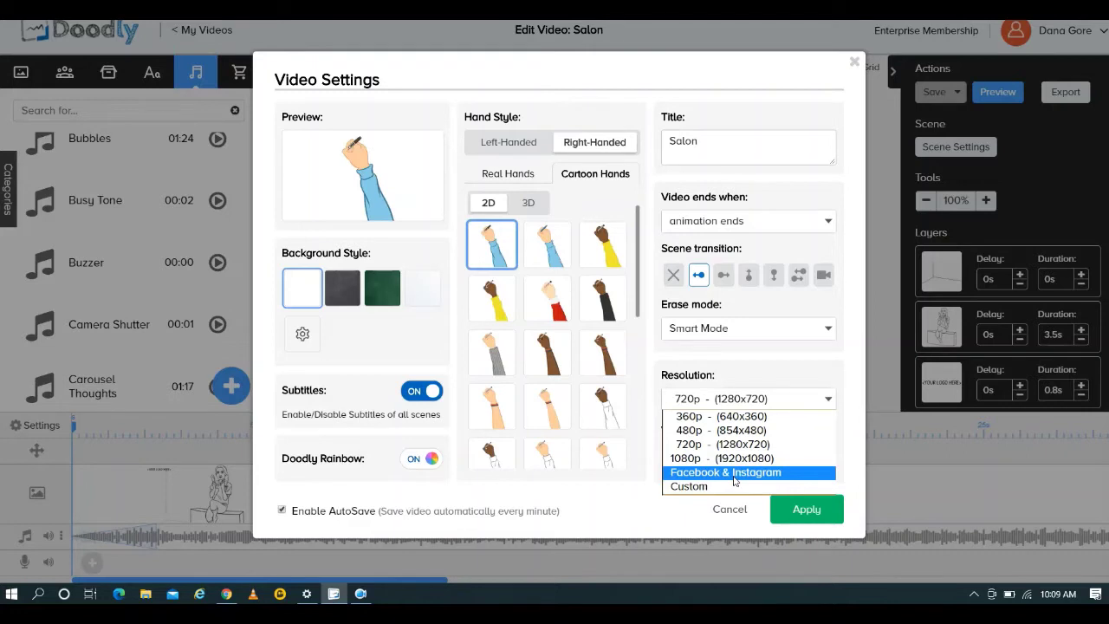
pyautogui.click(641, 498)
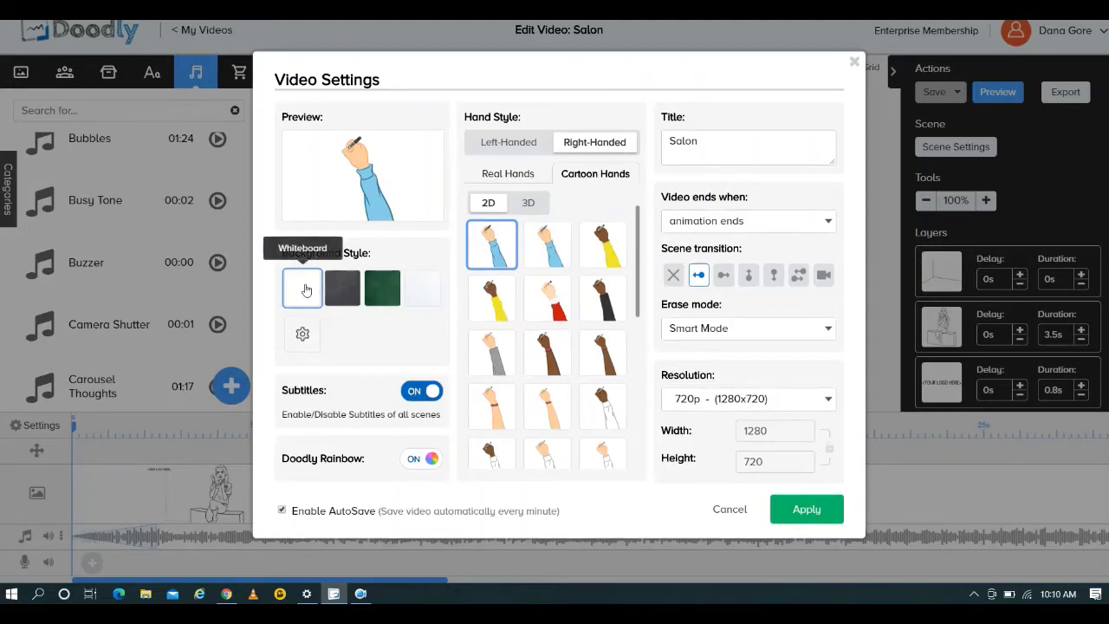
# Keep the whiteboard background after trying a custom colour, and show the 3D cartoon hands
pyautogui.click(301, 338)
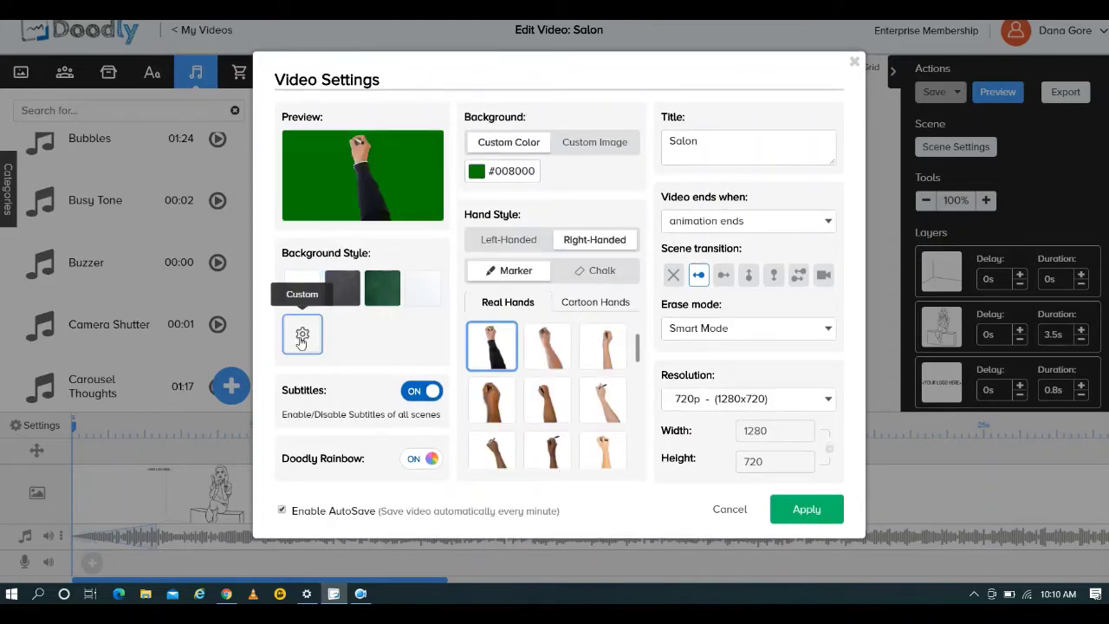
pyautogui.click(302, 289)
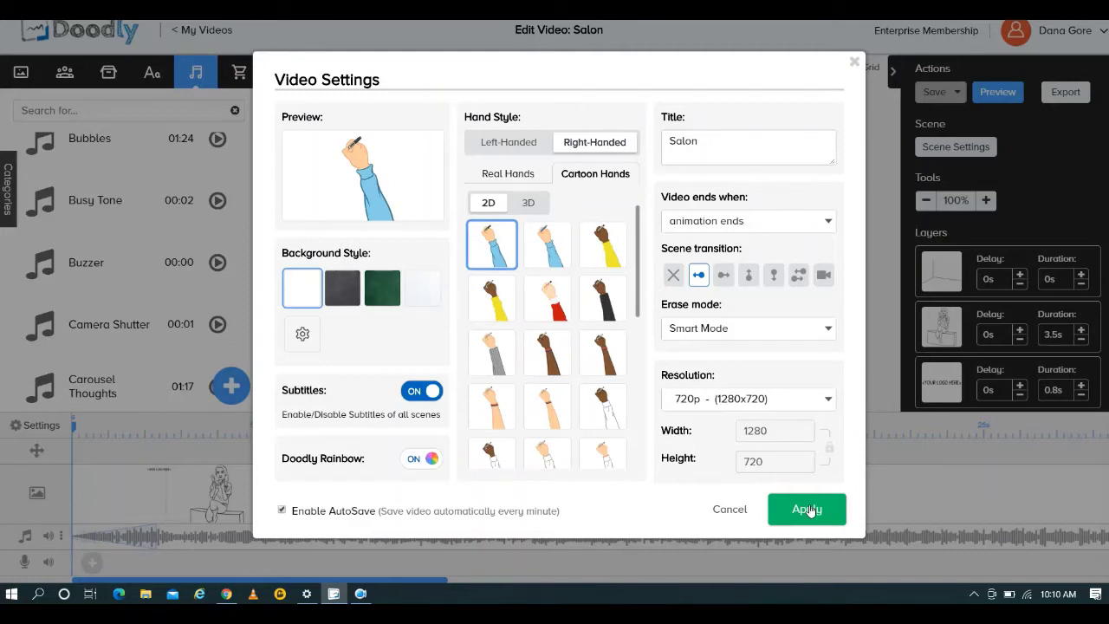
pyautogui.click(528, 204)
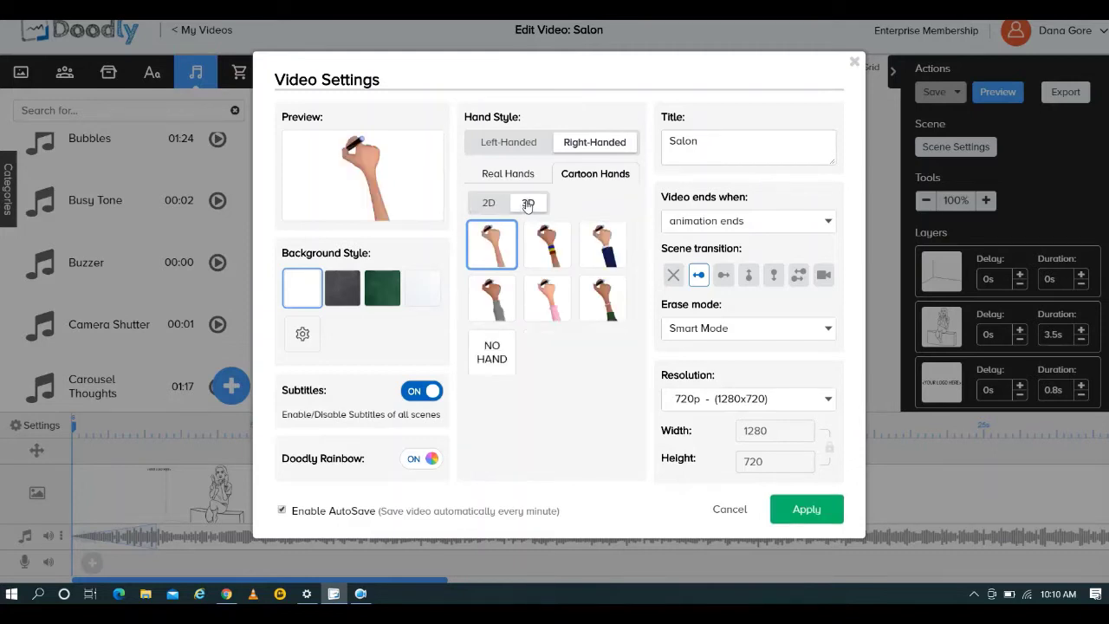
# Replace the first scene's <Salon Name> subtitle placeholder with 'Salon Pure'
pyautogui.click(730, 512)
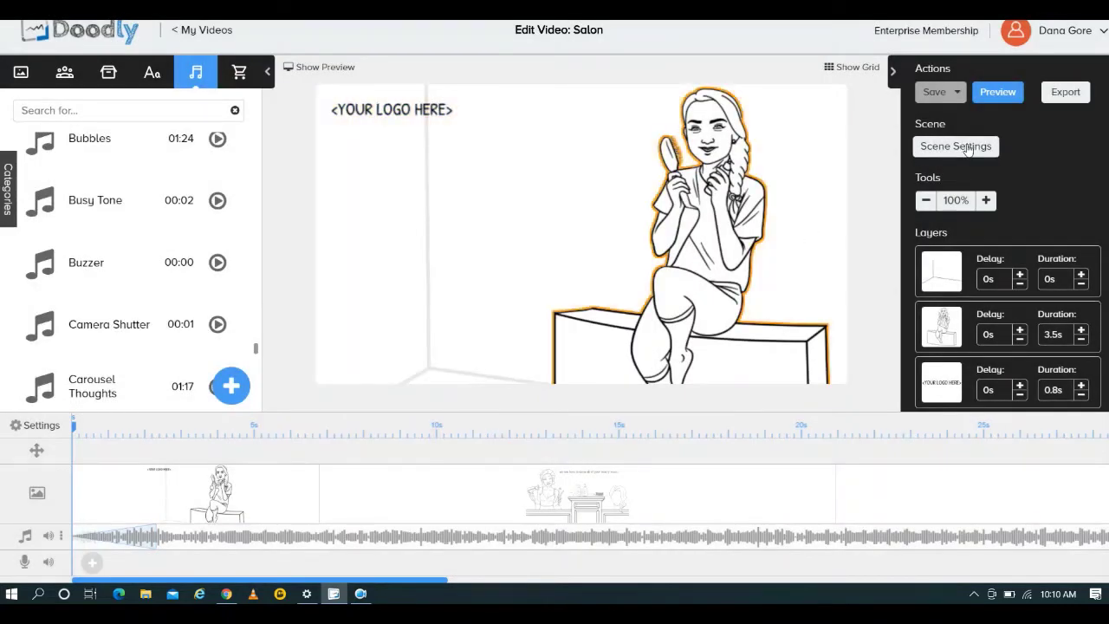
pyautogui.click(968, 149)
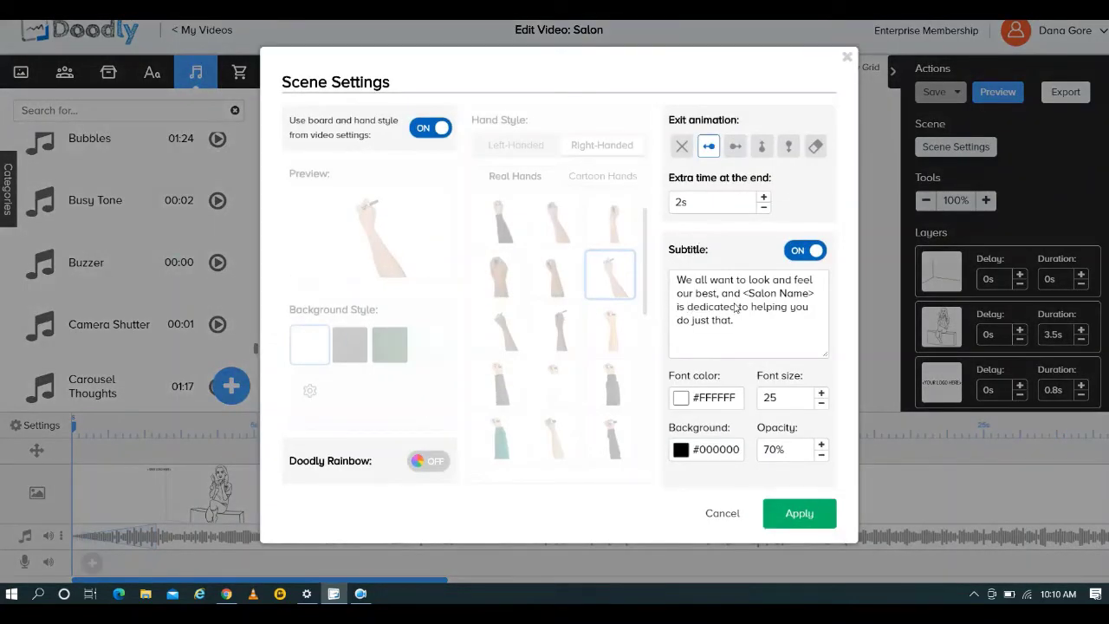
pyautogui.moveTo(814, 298); pyautogui.dragTo(747, 297)
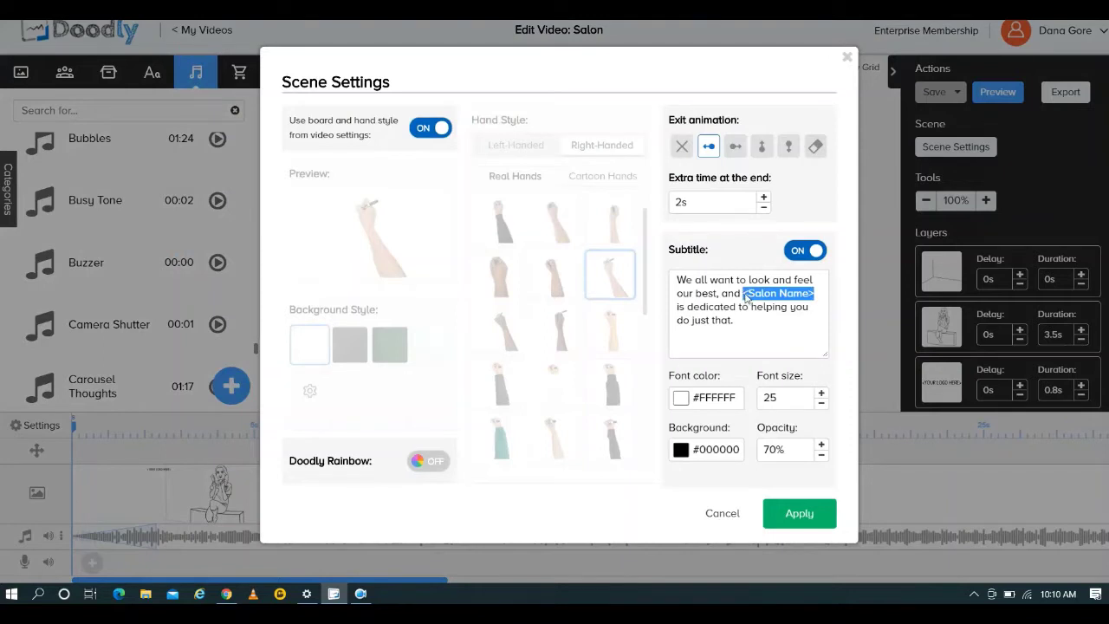
pyautogui.write('Salon')
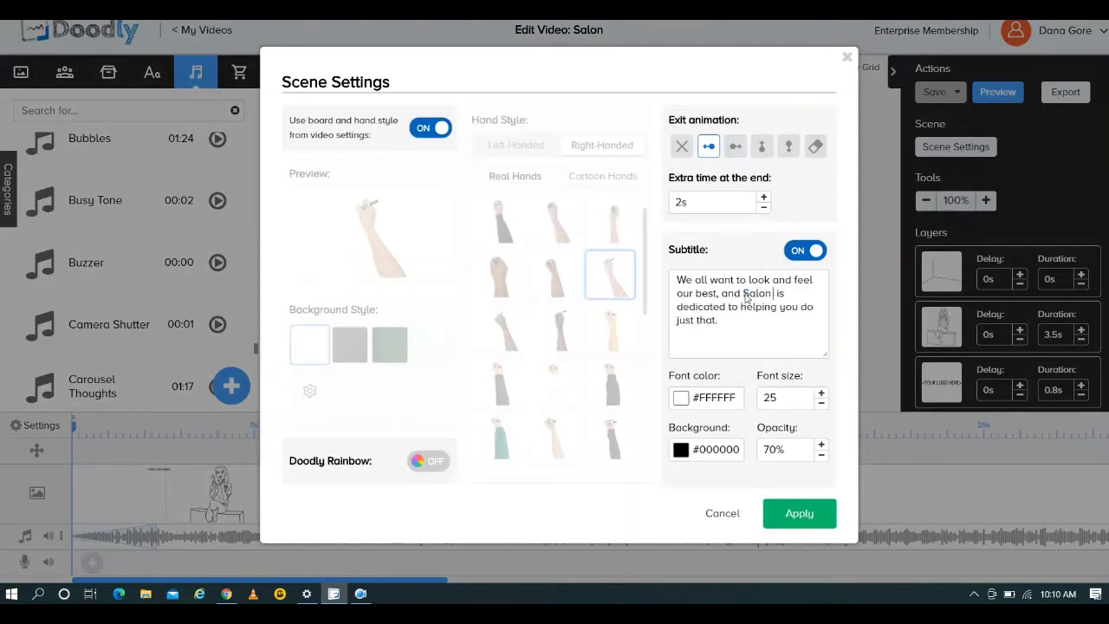
pyautogui.write(' Pure')
# Turn on Rainbow for the scene and give it its own yellow-sleeved cartoon hand
pyautogui.click(437, 464)
pyautogui.click(604, 322)
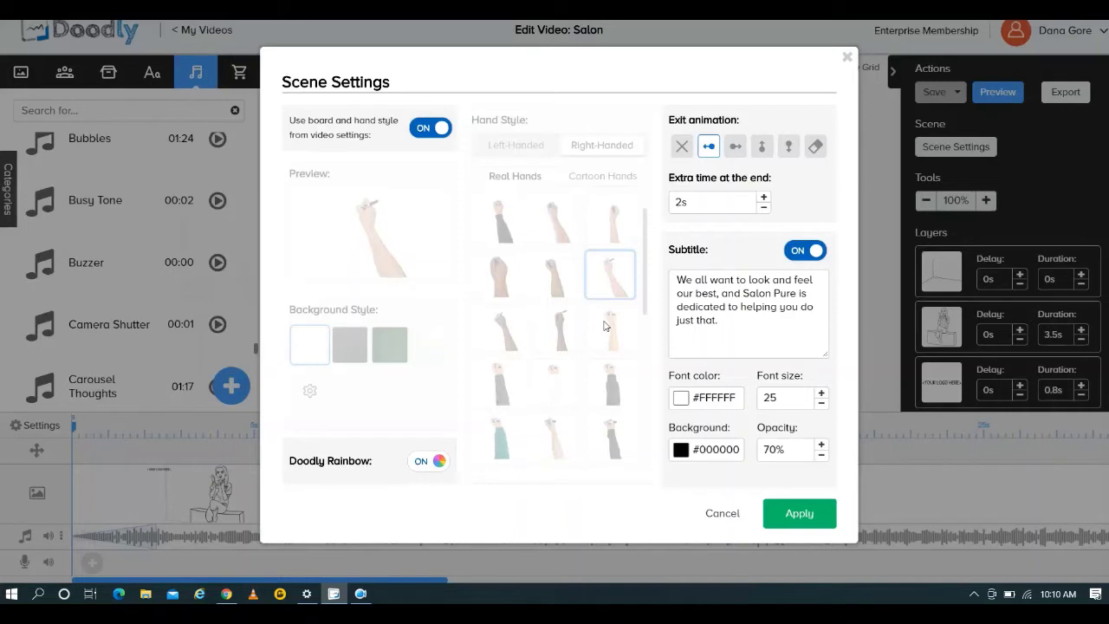
pyautogui.click(427, 130)
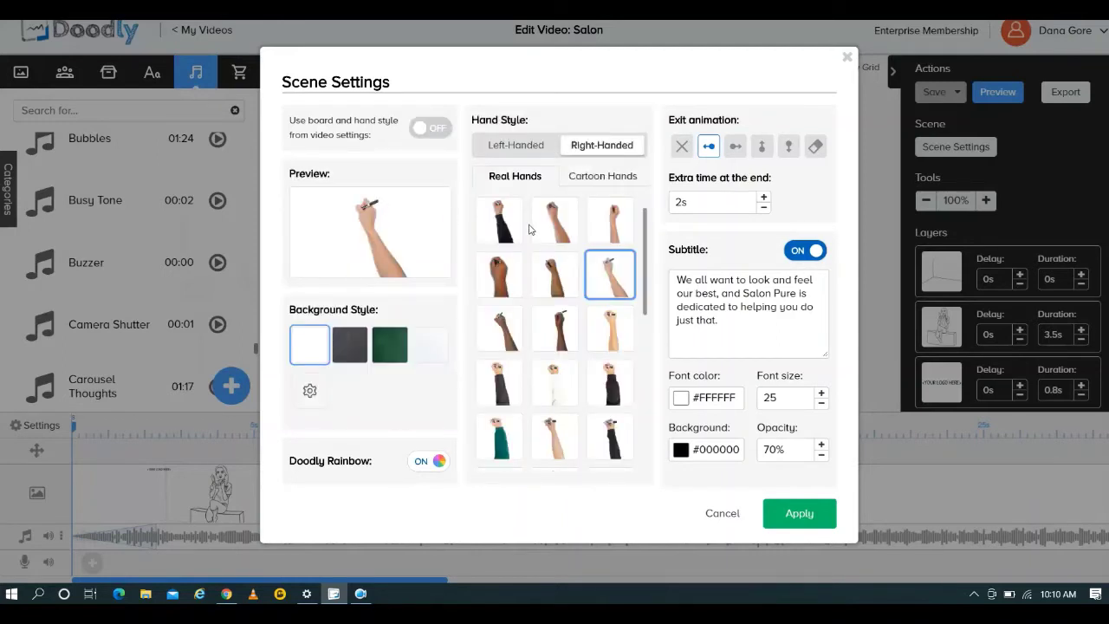
pyautogui.click(618, 185)
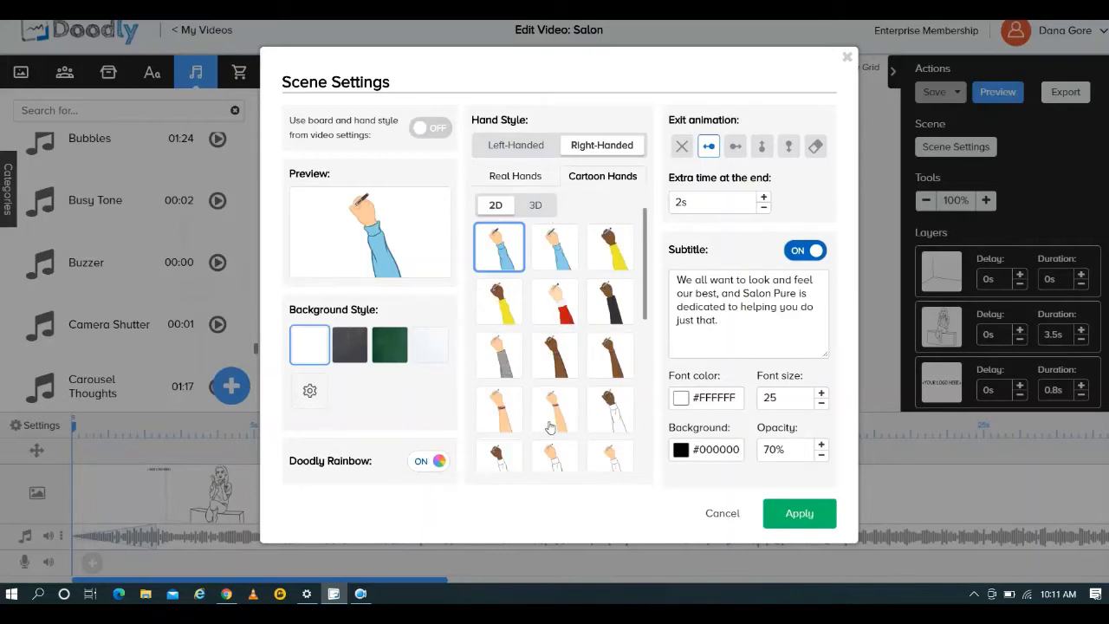
pyautogui.click(504, 297)
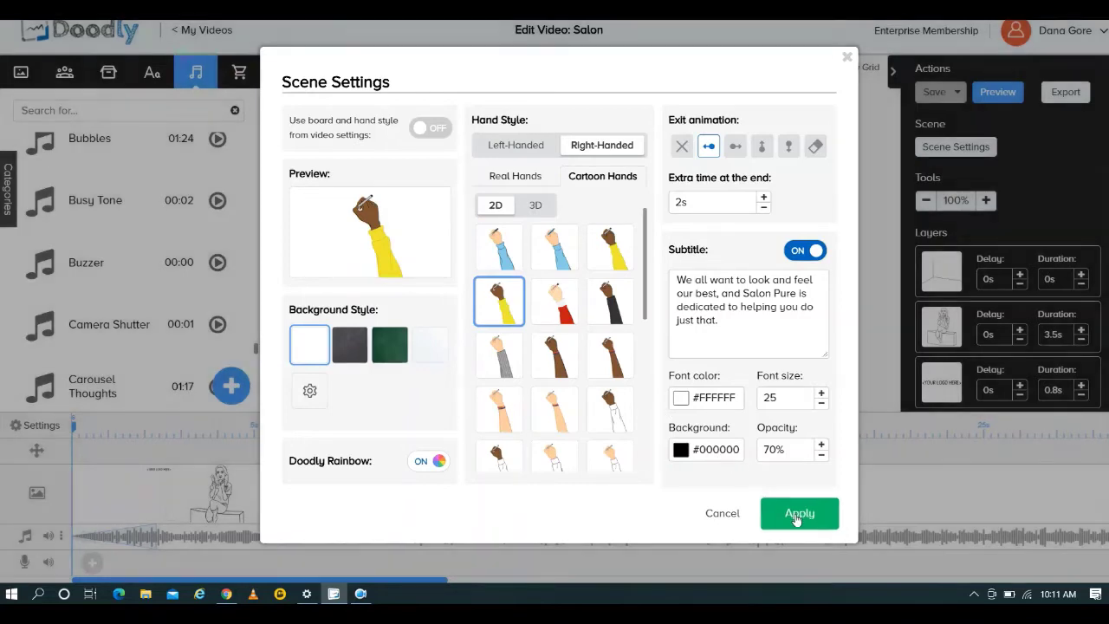
pyautogui.click(795, 516)
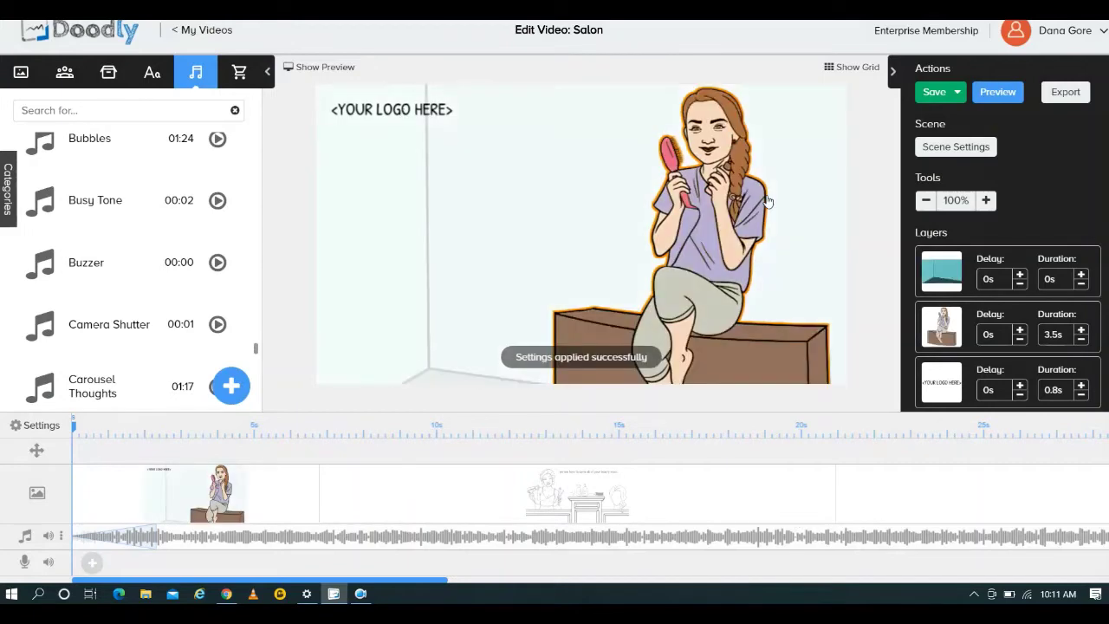
# Replace the logo placeholder with 'Salon Pure', enlarge it and move it to the top-left
pyautogui.click(411, 111)
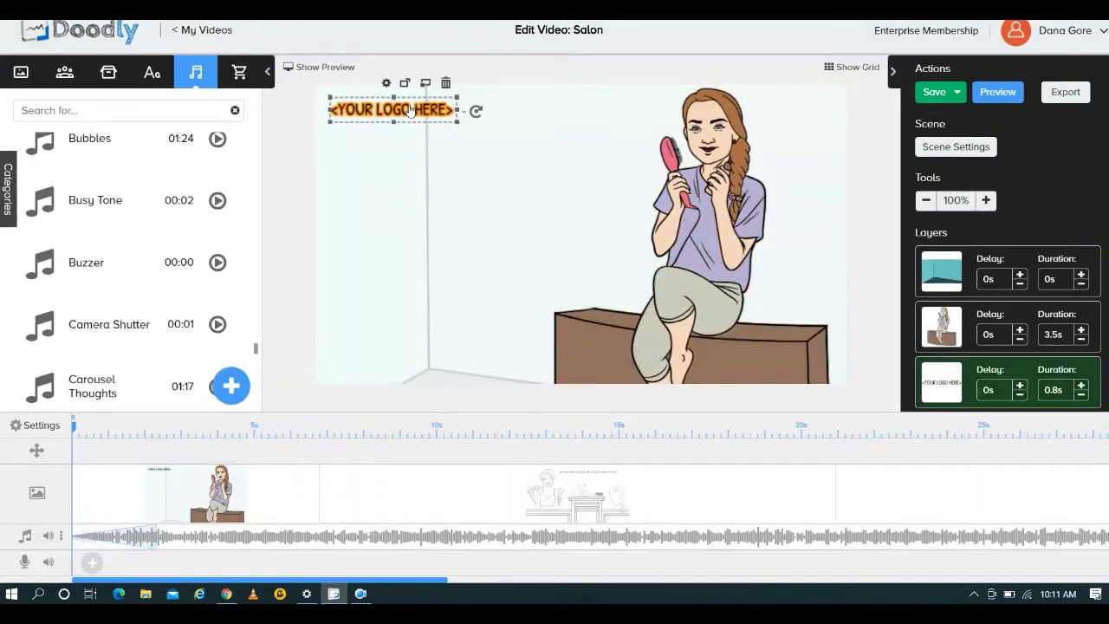
pyautogui.doubleClick(411, 111)
pyautogui.moveTo(524, 221); pyautogui.dragTo(383, 217)
pyautogui.write('Sa')
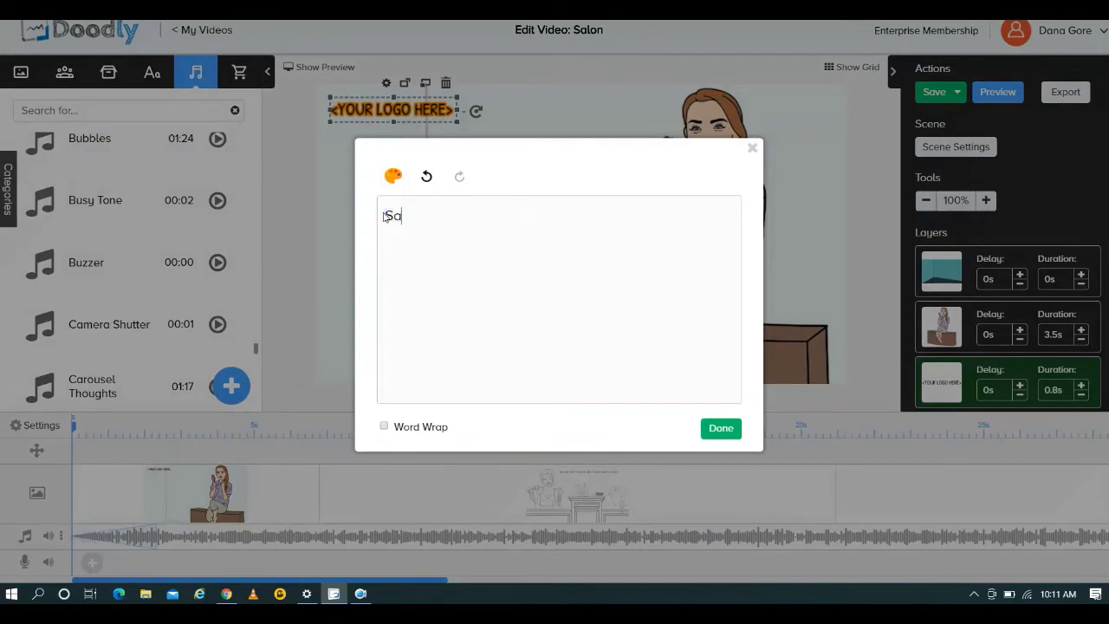
pyautogui.write('lon Pure')
pyautogui.click(726, 431)
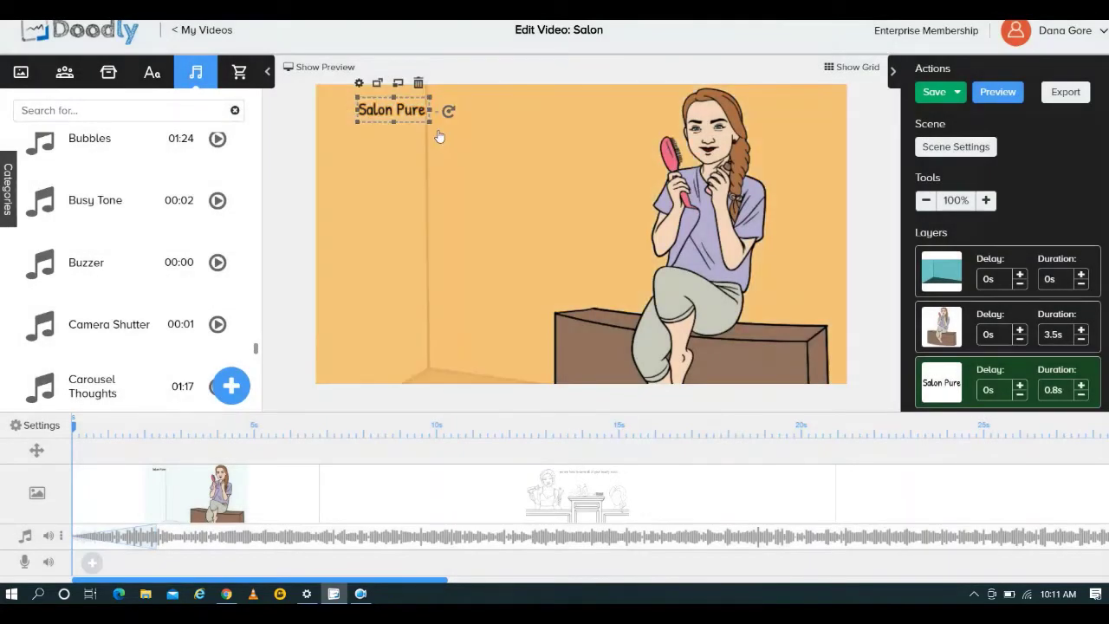
pyautogui.moveTo(430, 121); pyautogui.dragTo(588, 175)
pyautogui.moveTo(500, 150); pyautogui.dragTo(472, 146)
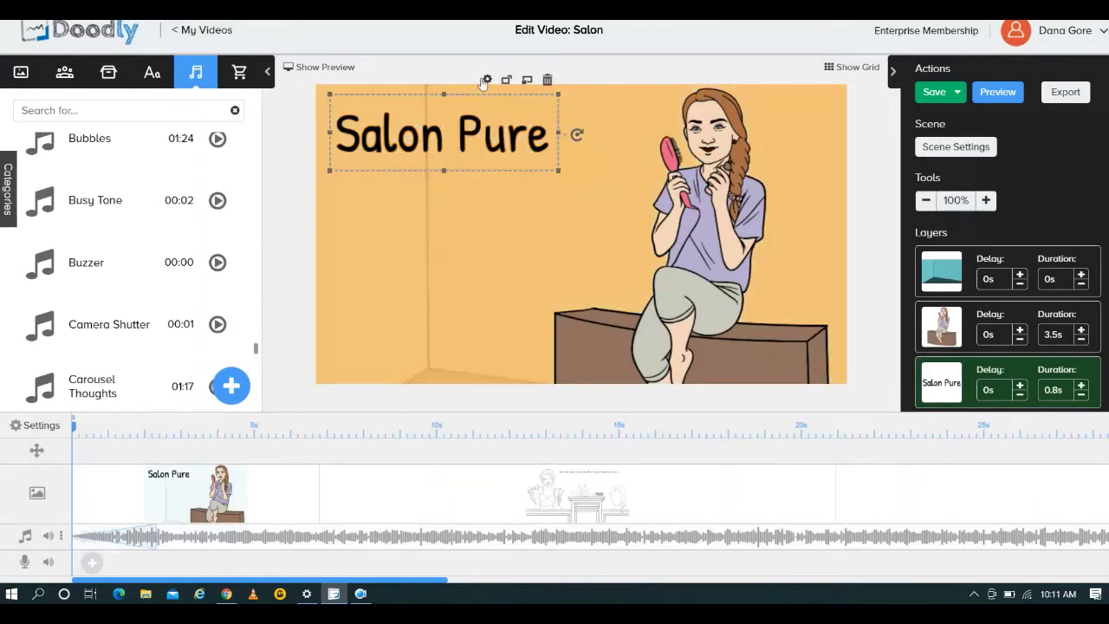
# Colour the Salon Pure title pink (#DF0ED4) and save the video
pyautogui.click(487, 80)
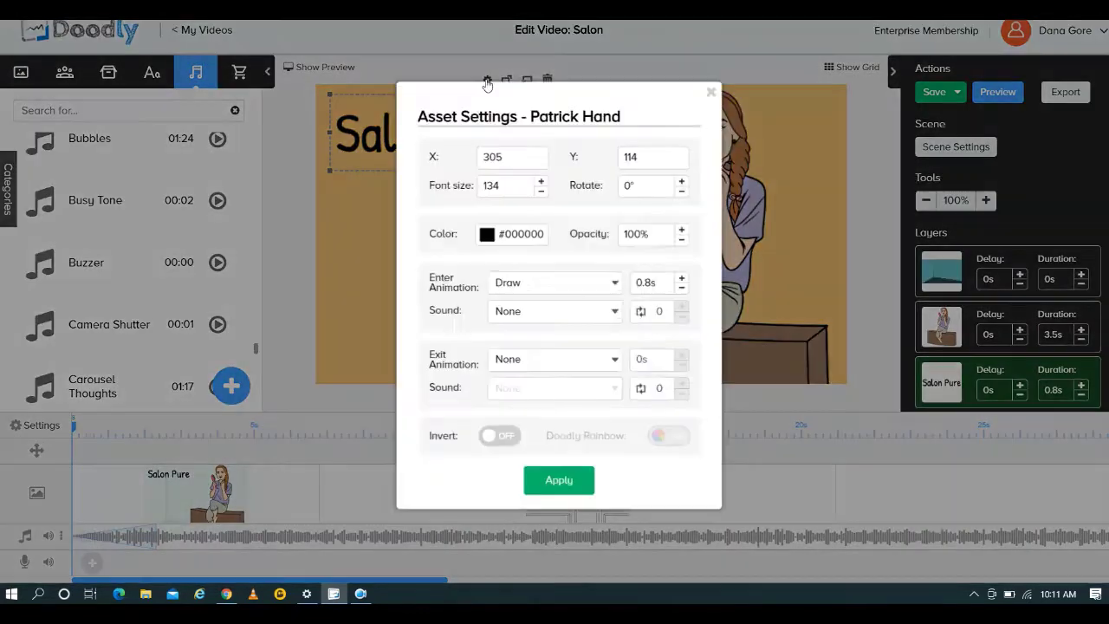
pyautogui.click(483, 237)
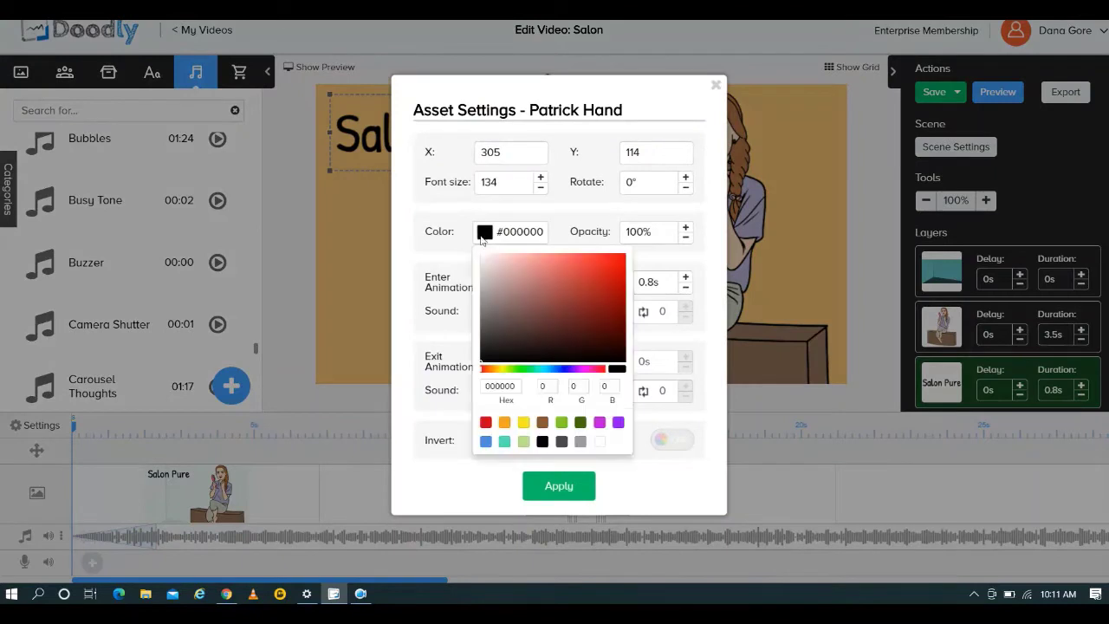
pyautogui.click(587, 369)
pyautogui.click(616, 266)
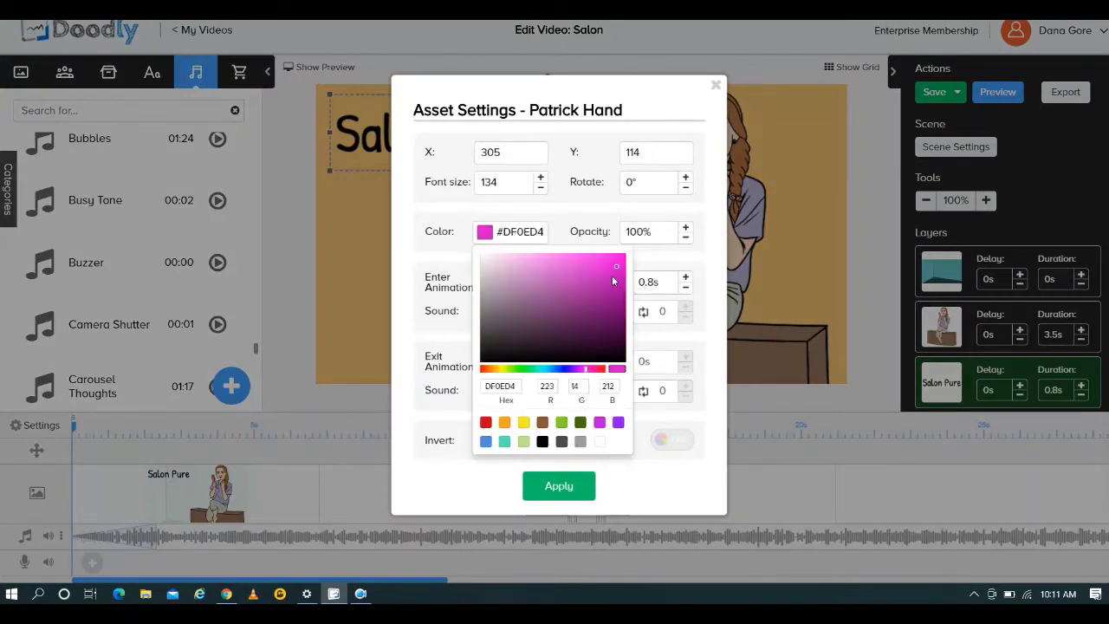
pyautogui.click(567, 490)
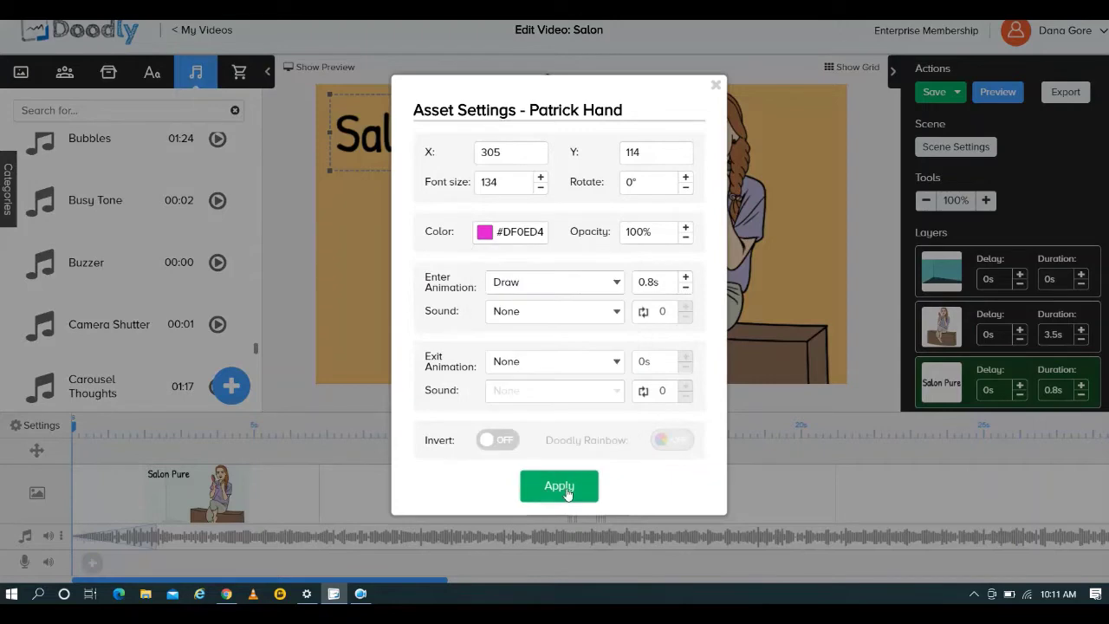
pyautogui.click(567, 489)
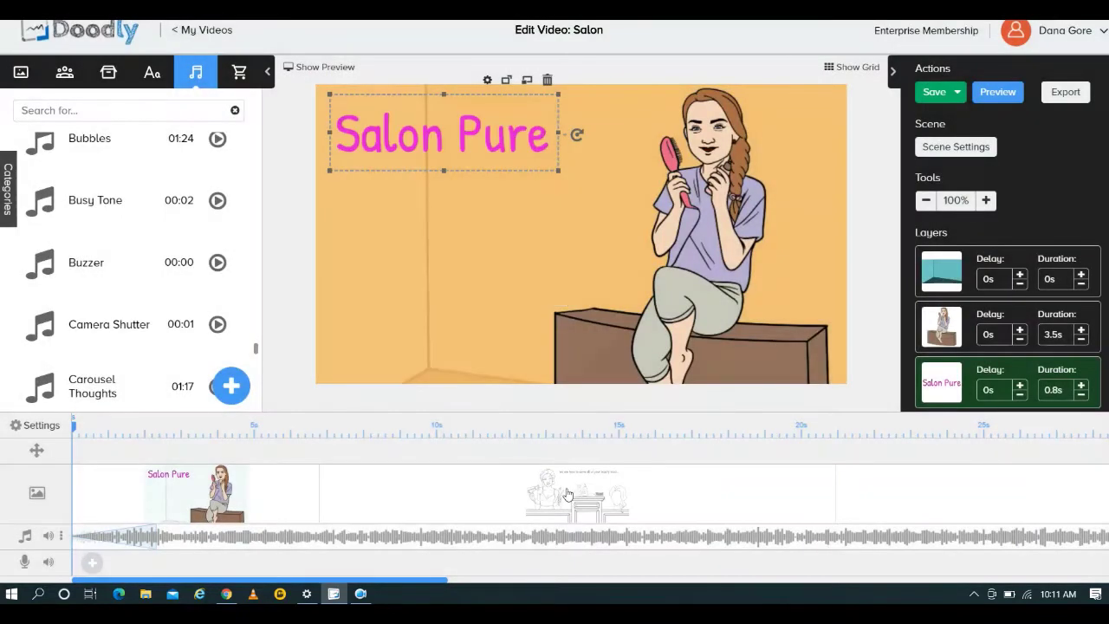
pyautogui.click(933, 91)
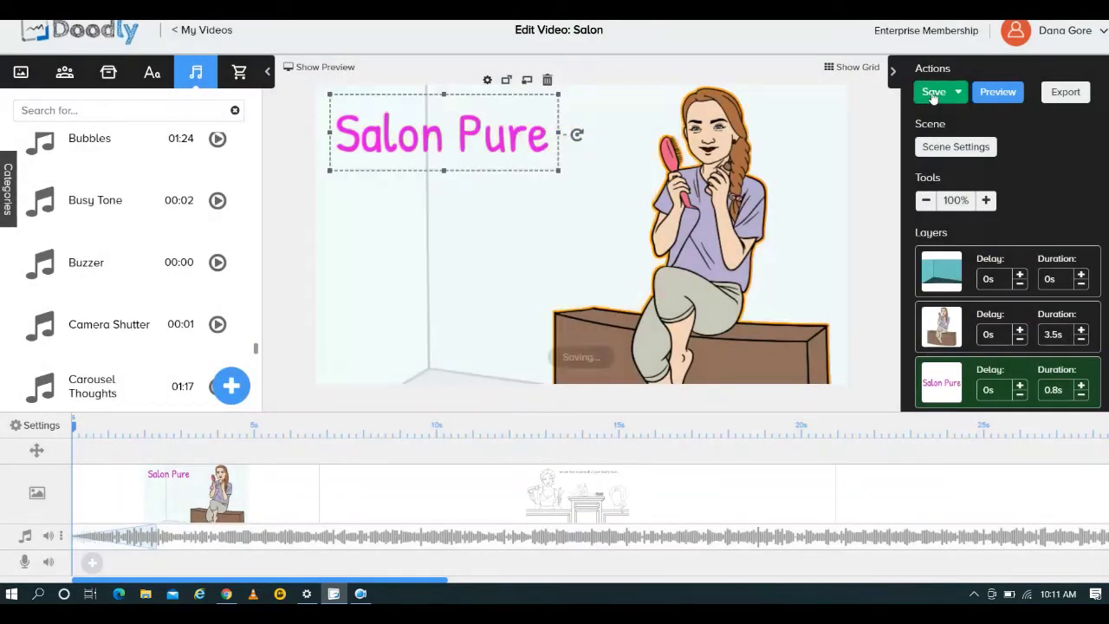
# Turn on Doodly Rainbow for the second, salon counter scene
pyautogui.click(638, 511)
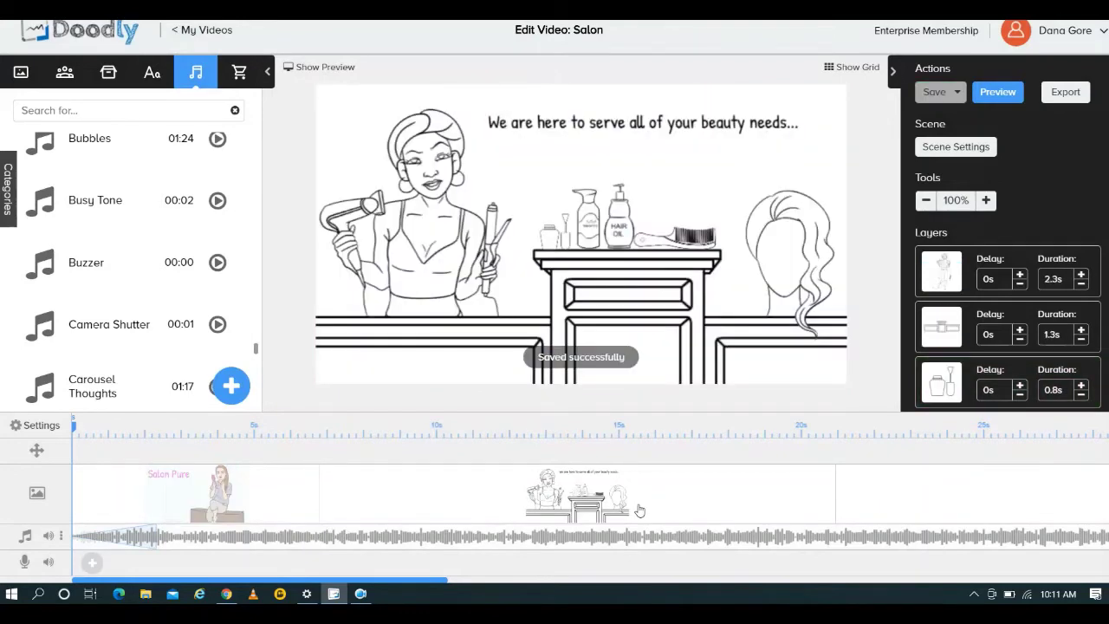
pyautogui.click(959, 149)
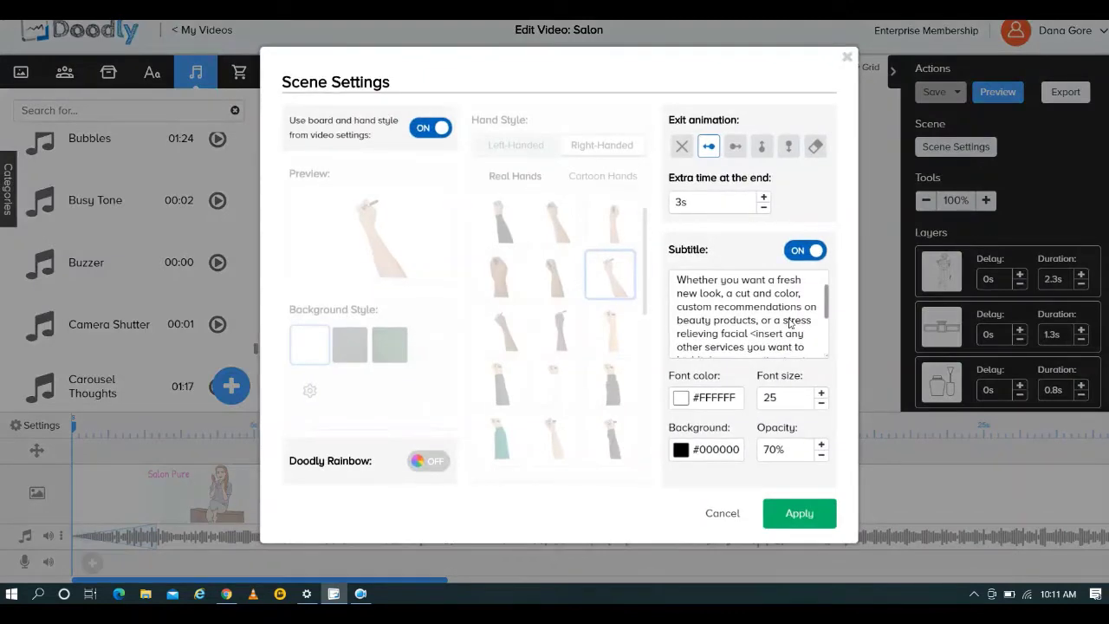
pyautogui.click(441, 463)
pyautogui.click(613, 323)
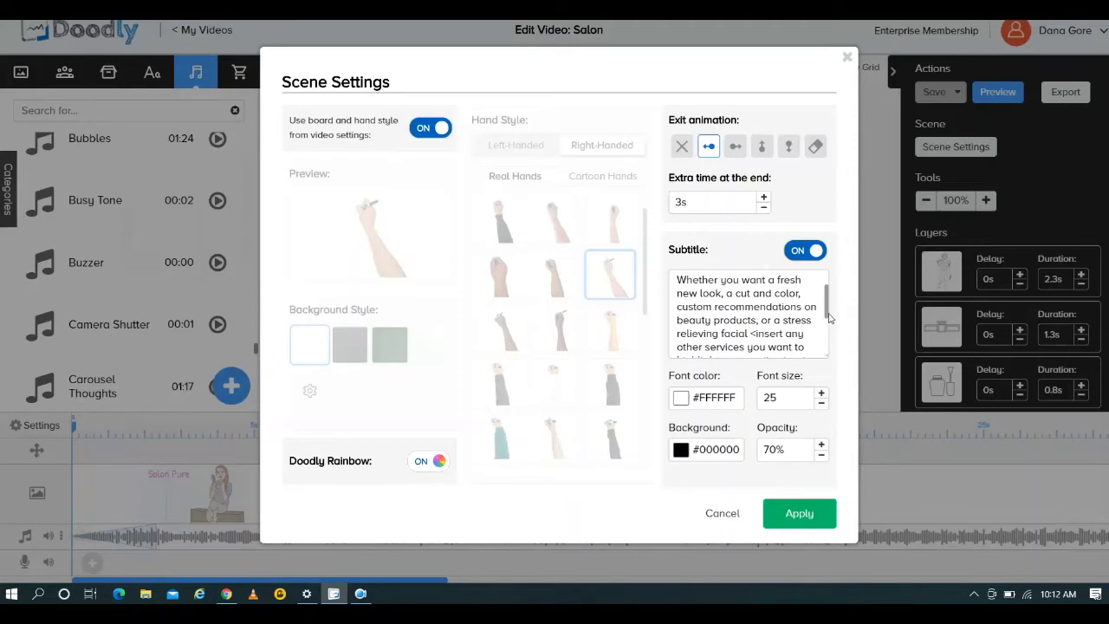
# Replace the subtitle's services placeholder with 'meditation session'
pyautogui.moveTo(829, 313); pyautogui.dragTo(824, 328)
pyautogui.scroll(-2, 826, 328)
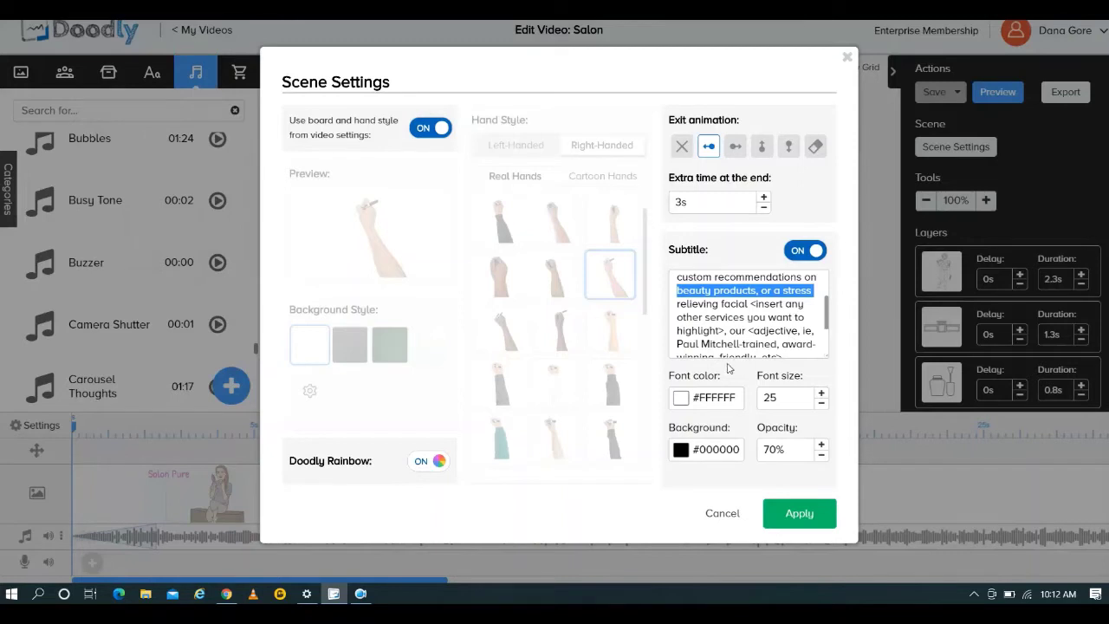
pyautogui.click(776, 295)
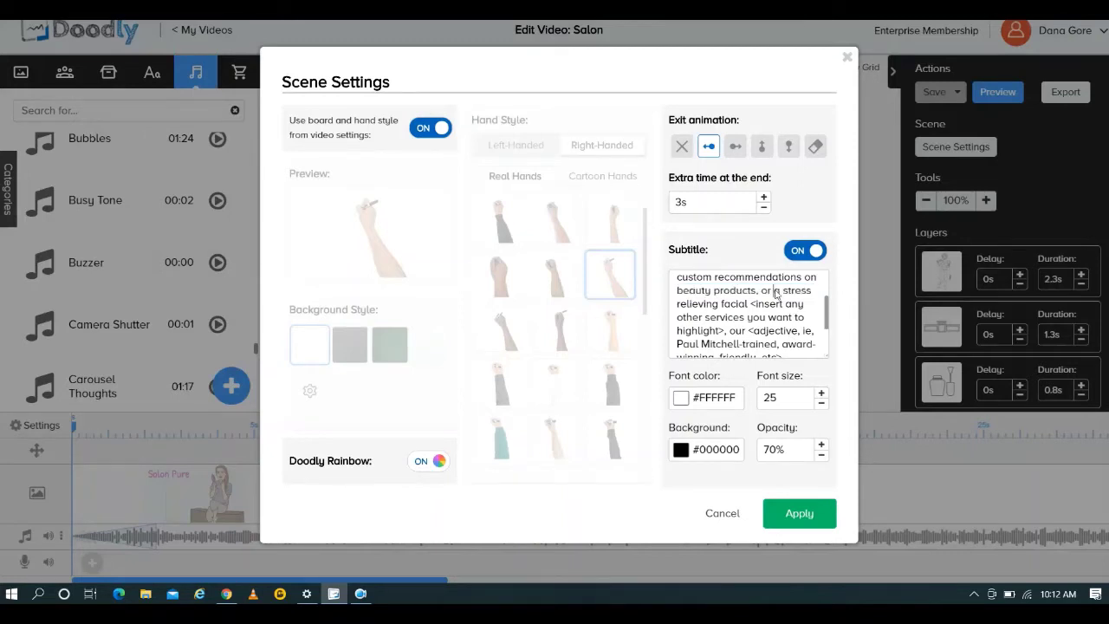
pyautogui.moveTo(828, 319); pyautogui.dragTo(828, 324)
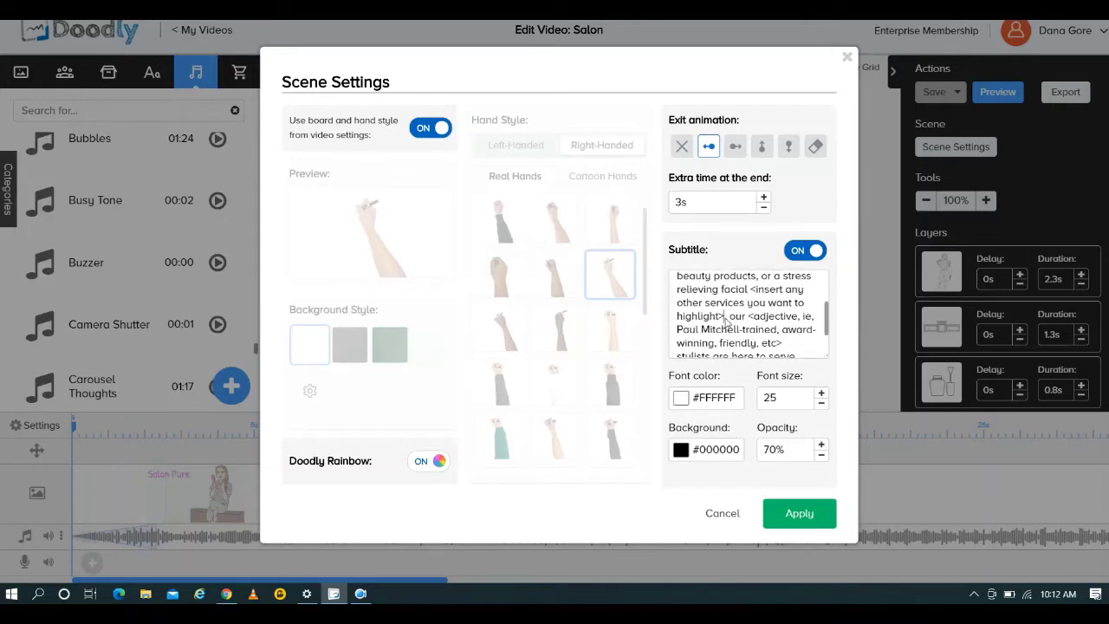
pyautogui.moveTo(726, 319); pyautogui.dragTo(752, 296)
pyautogui.press('BackSpace')
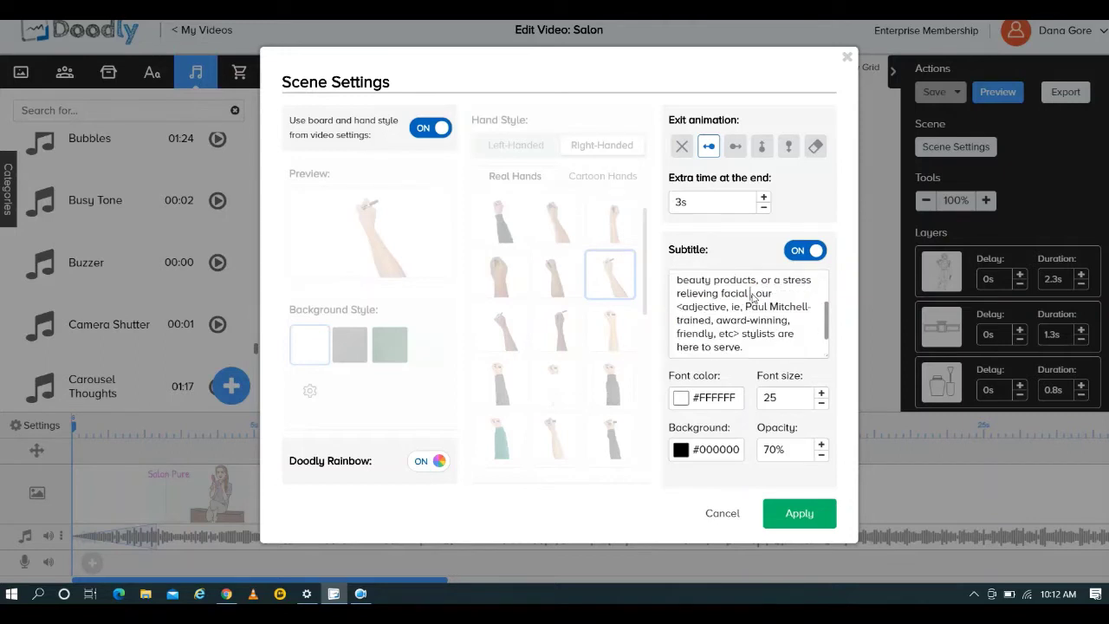
pyautogui.write('meditation session,')
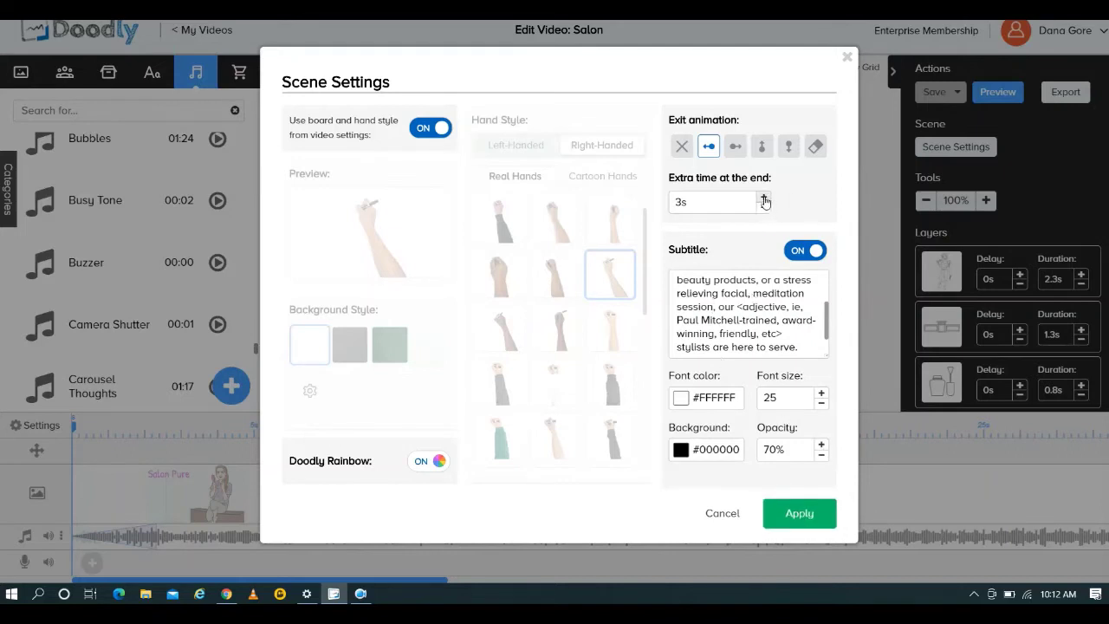
# Raise the scene's extra end time to 4s, apply, and save the video
pyautogui.click(764, 198)
pyautogui.click(764, 198)
pyautogui.click(801, 513)
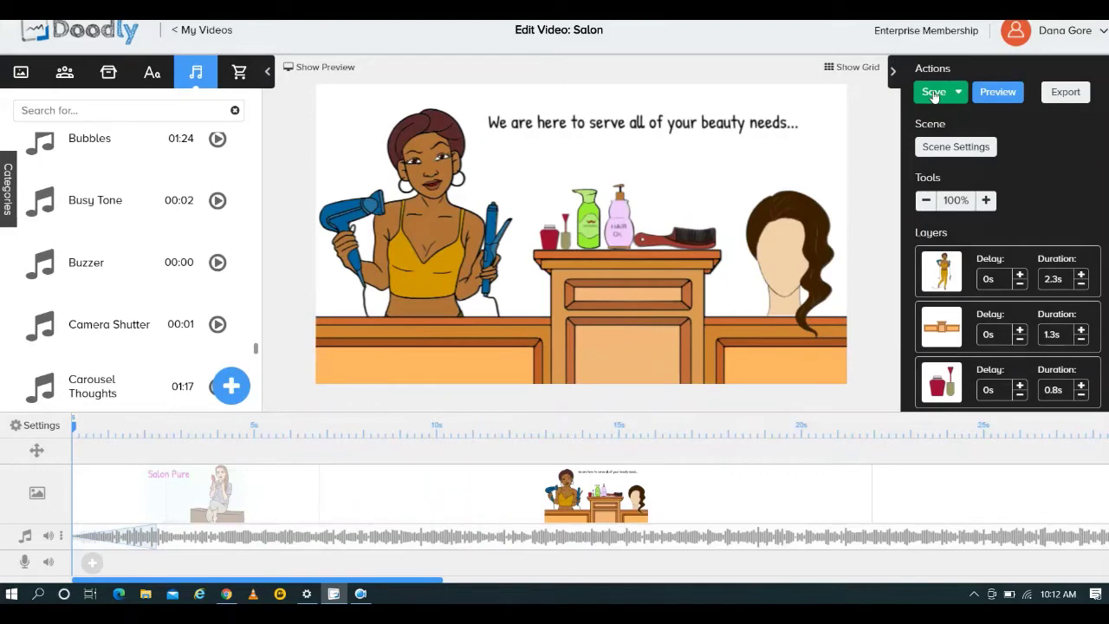
pyautogui.click(935, 92)
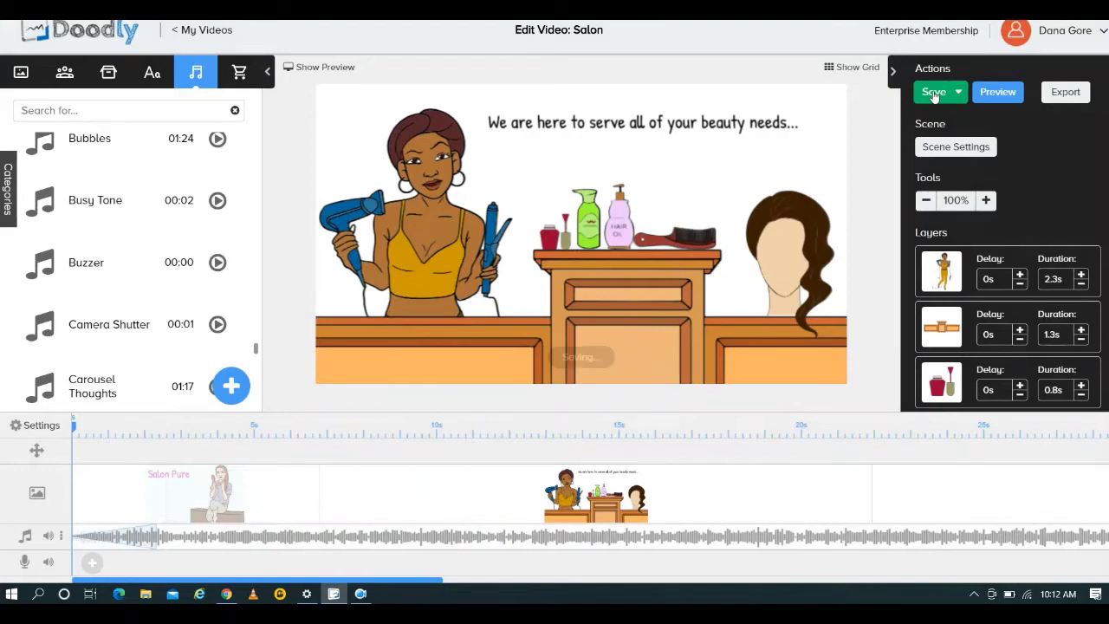
# In the Salon Services scene, nudge the Bridal / Prom Styles text slightly
pyautogui.click(981, 493)
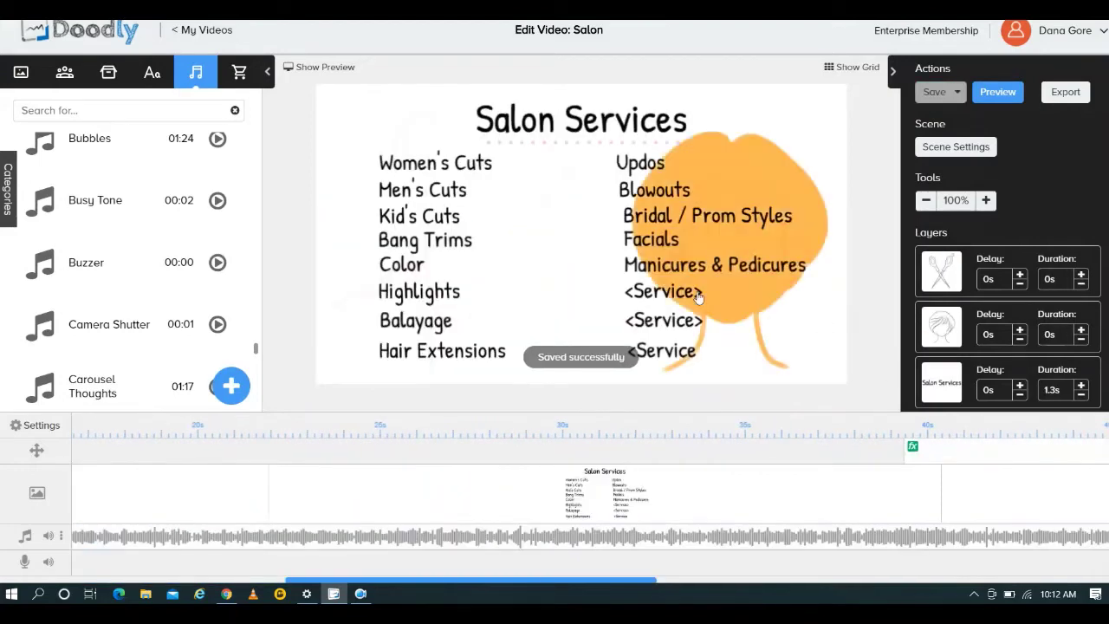
pyautogui.click(663, 211)
pyautogui.moveTo(662, 211); pyautogui.dragTo(694, 271)
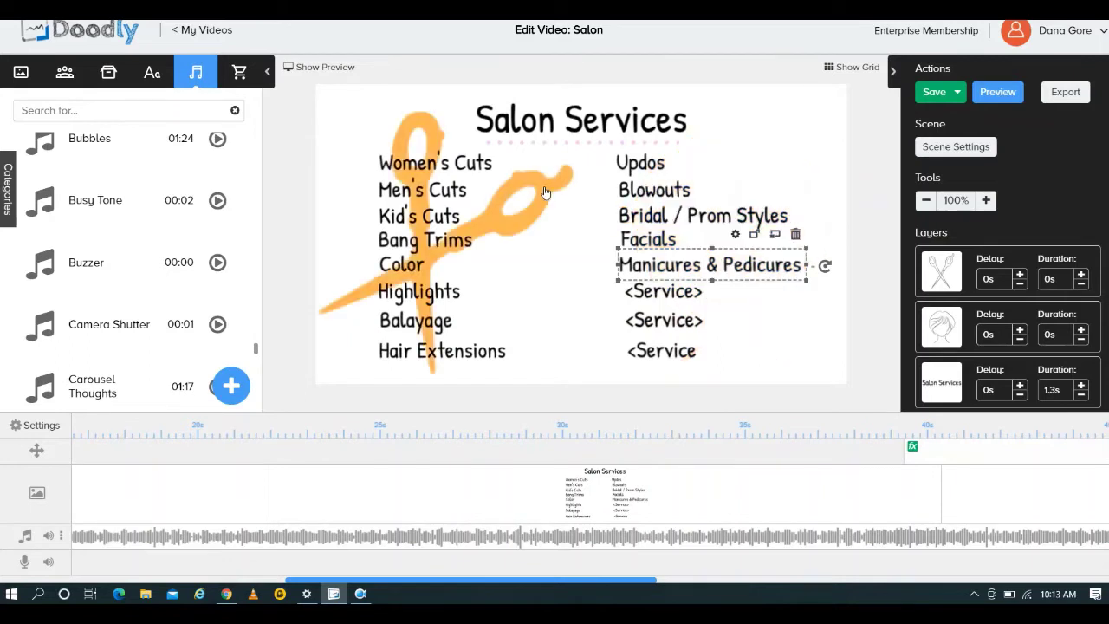
# Change the scissors' opacity digit from 2 to 7 and enable Doodly Rainbow in Asset Settings
pyautogui.click(544, 192)
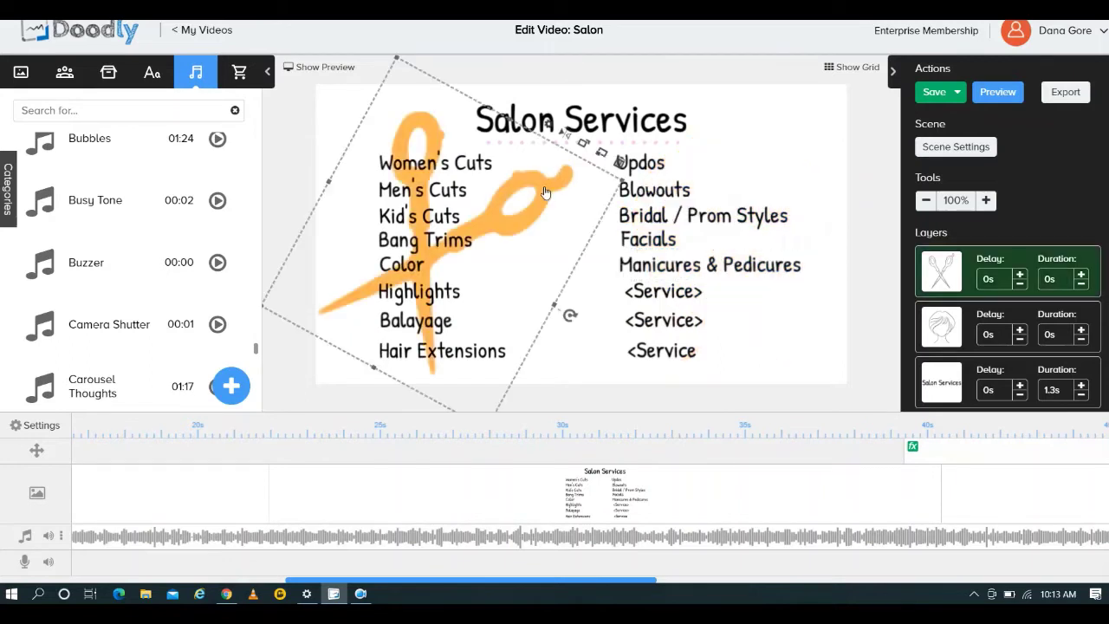
pyautogui.doubleClick(547, 128)
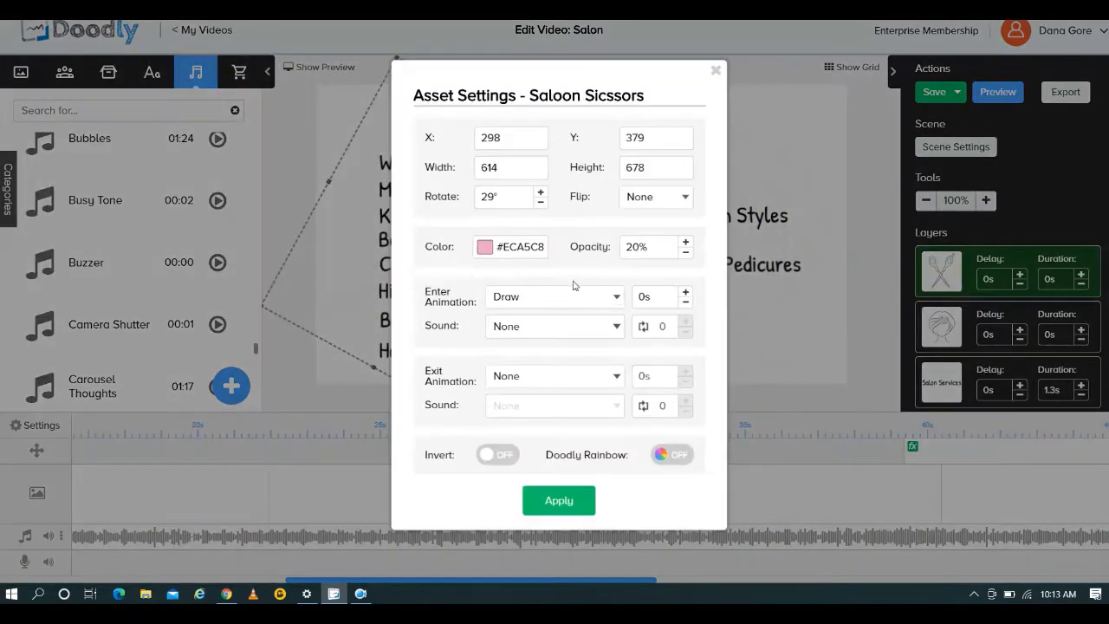
pyautogui.click(633, 248)
pyautogui.press('BackSpace')
pyautogui.write('7')
pyautogui.click(678, 458)
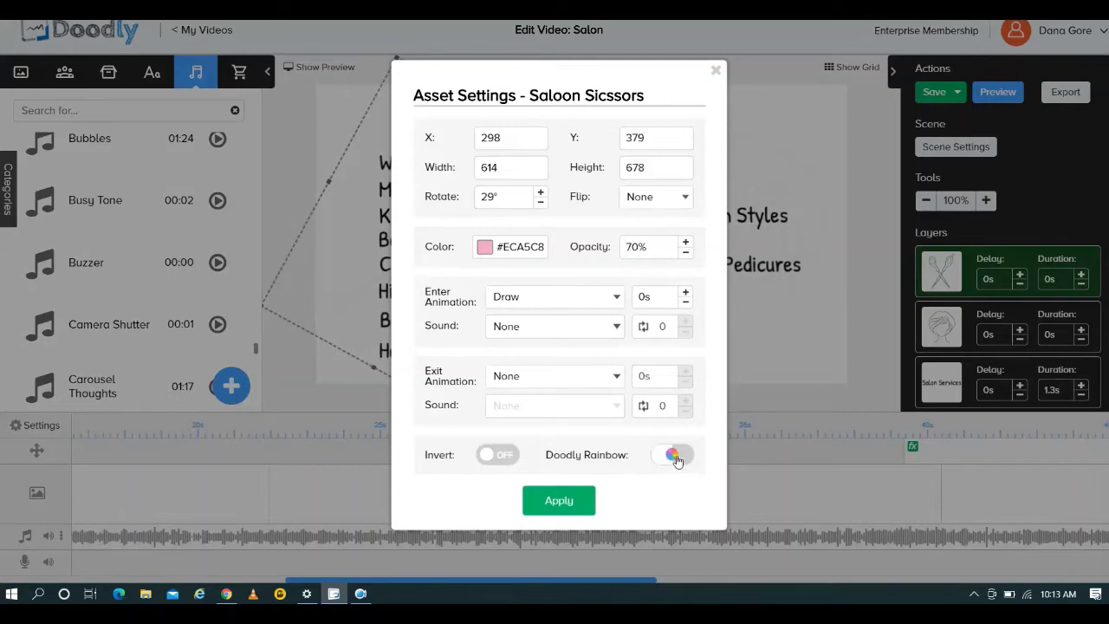
pyautogui.click(559, 501)
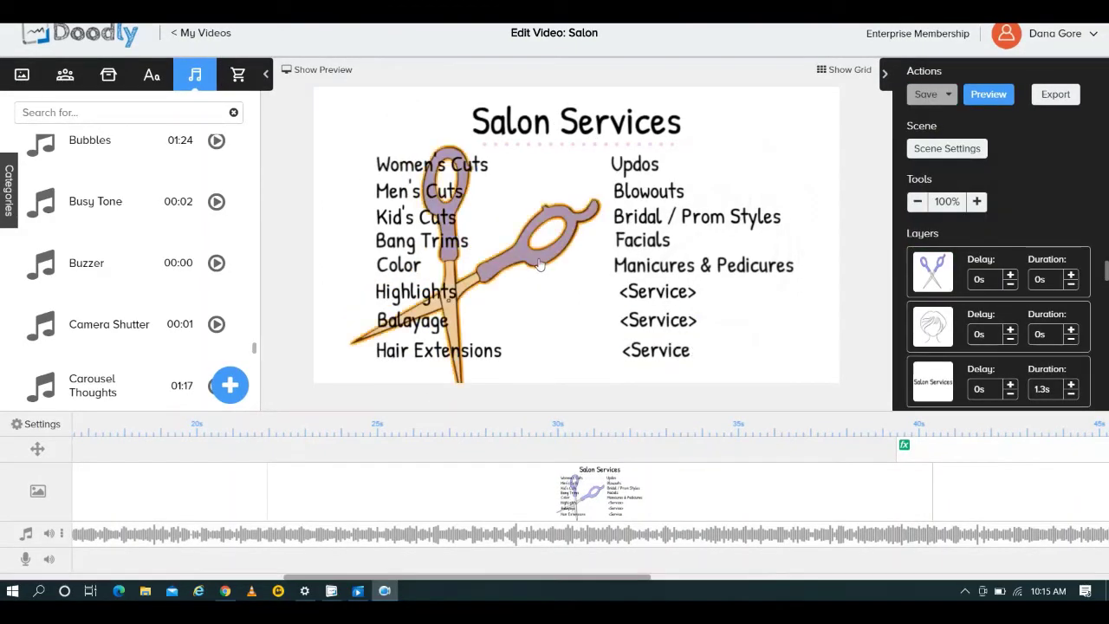
# Move the scissors drawing slightly higher and shrink it
pyautogui.click(539, 270)
pyautogui.moveTo(547, 235); pyautogui.dragTo(555, 225)
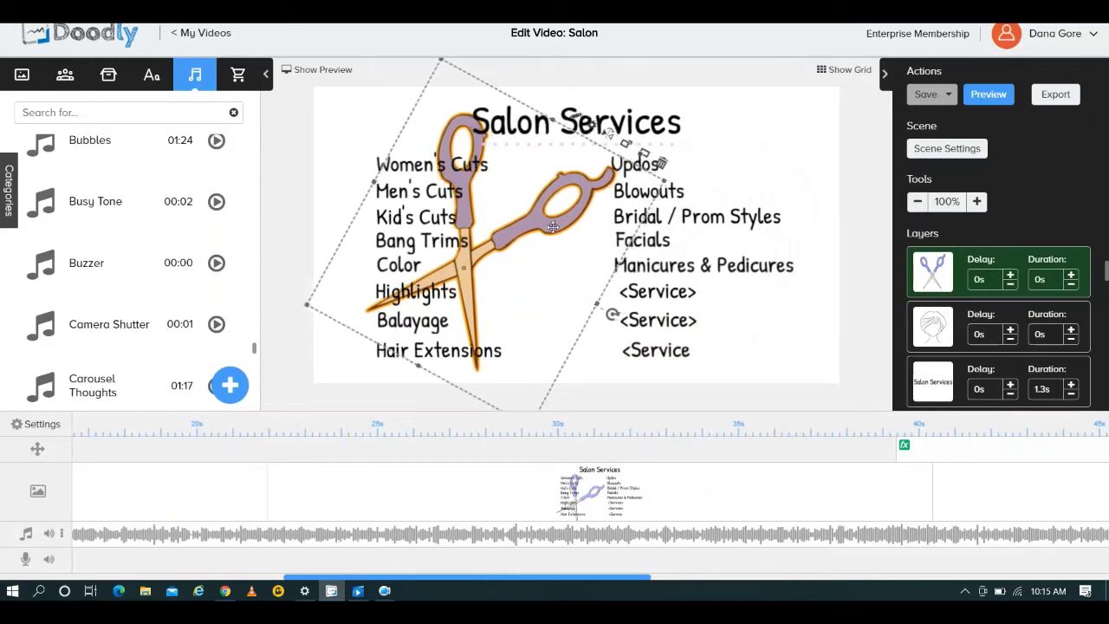
pyautogui.moveTo(442, 62); pyautogui.dragTo(459, 135)
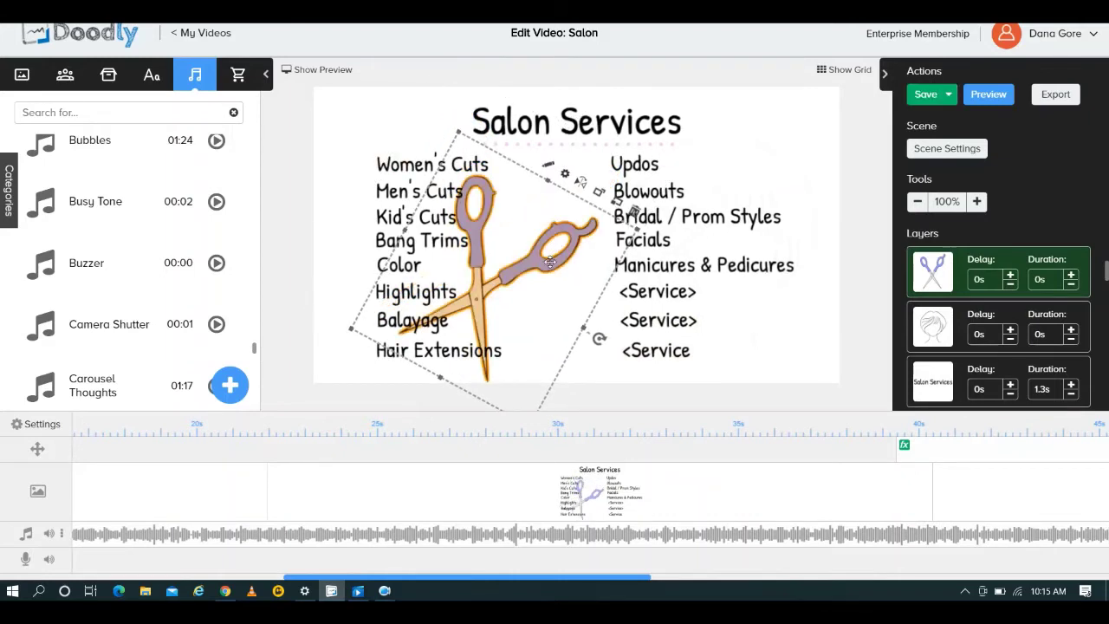
pyautogui.moveTo(549, 241); pyautogui.dragTo(555, 232)
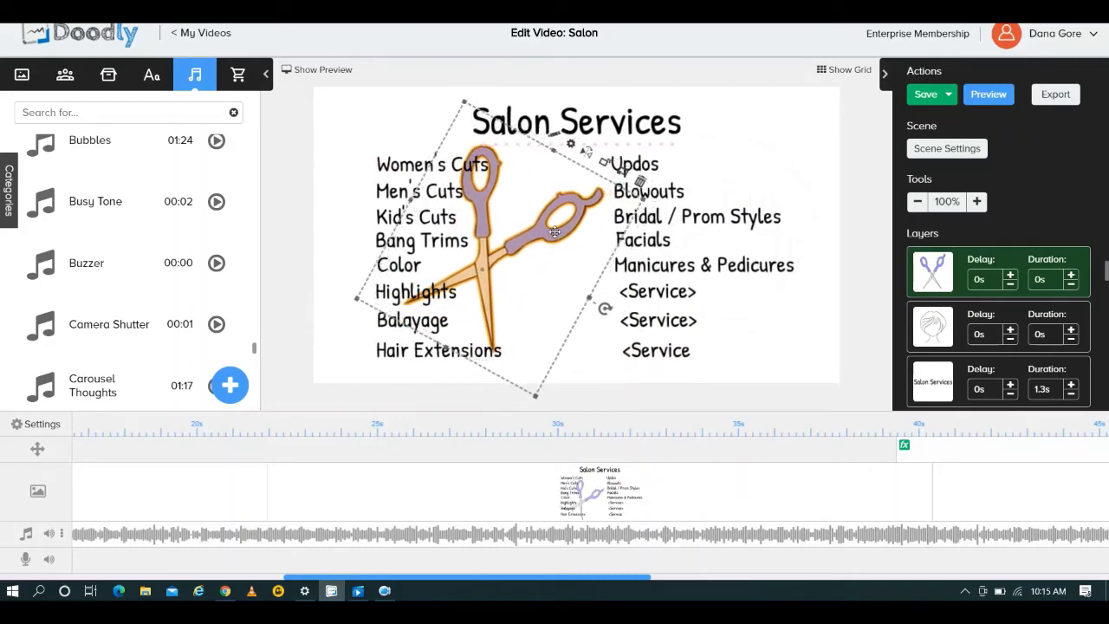
# Delete the scissors drawing from the scene and confirm the removal
pyautogui.click(638, 182)
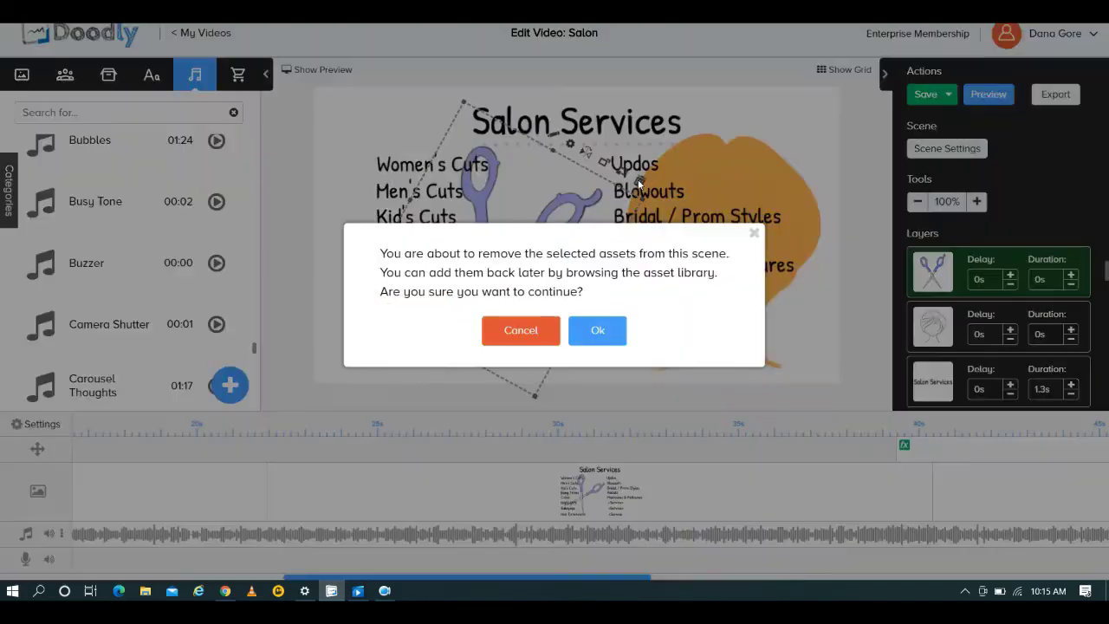
pyautogui.click(596, 331)
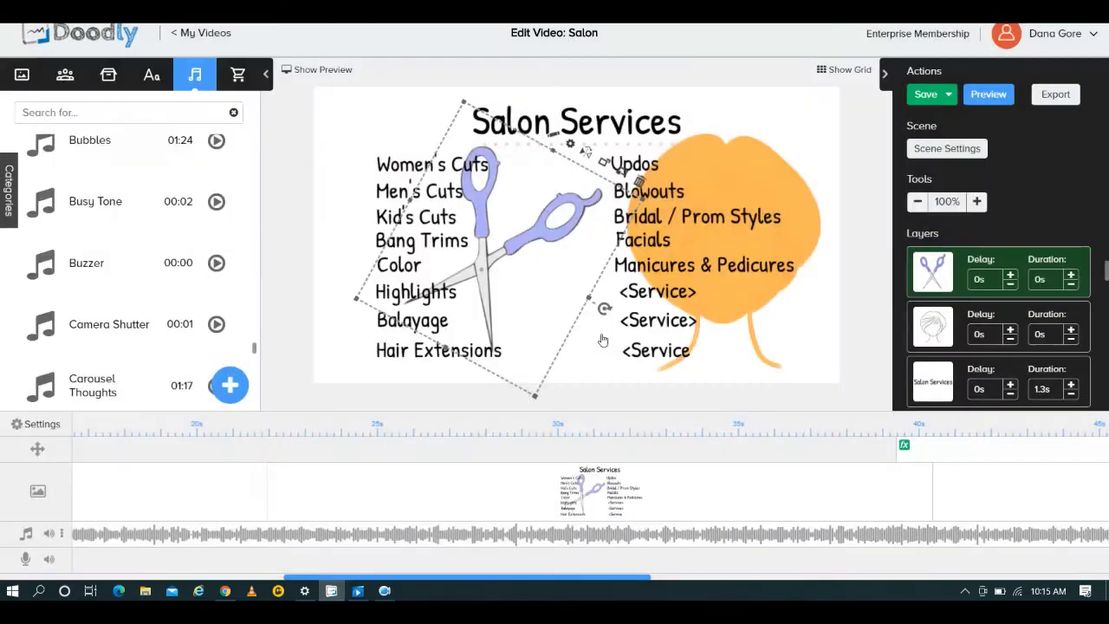
pyautogui.click(730, 577)
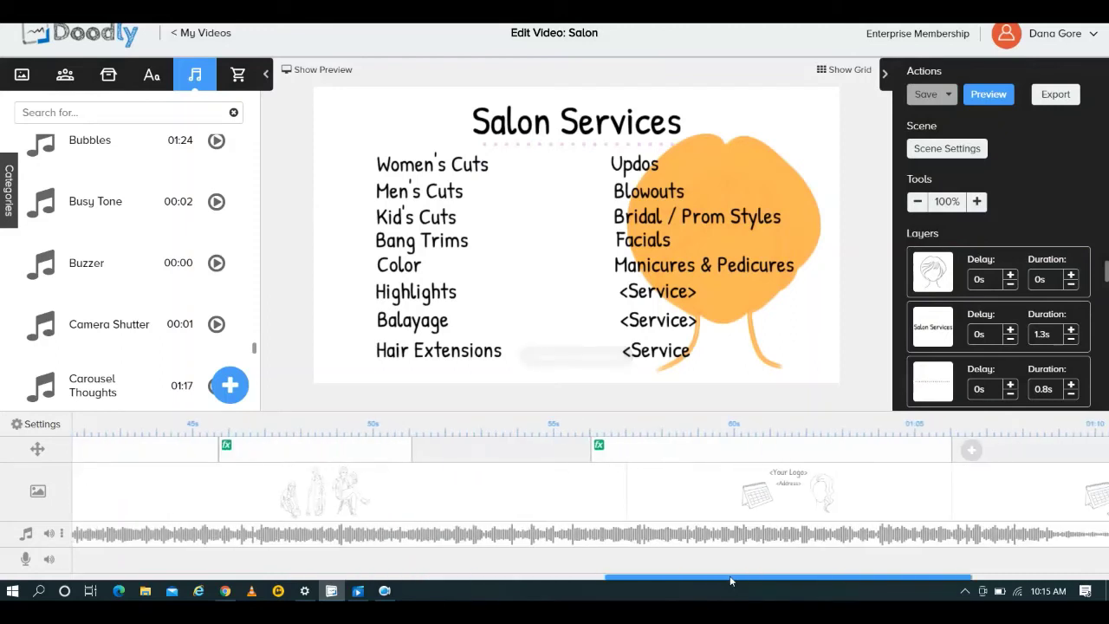
# In the three-characters scene, try repositioning and mirroring the seated woman, then delete her
pyautogui.click(481, 482)
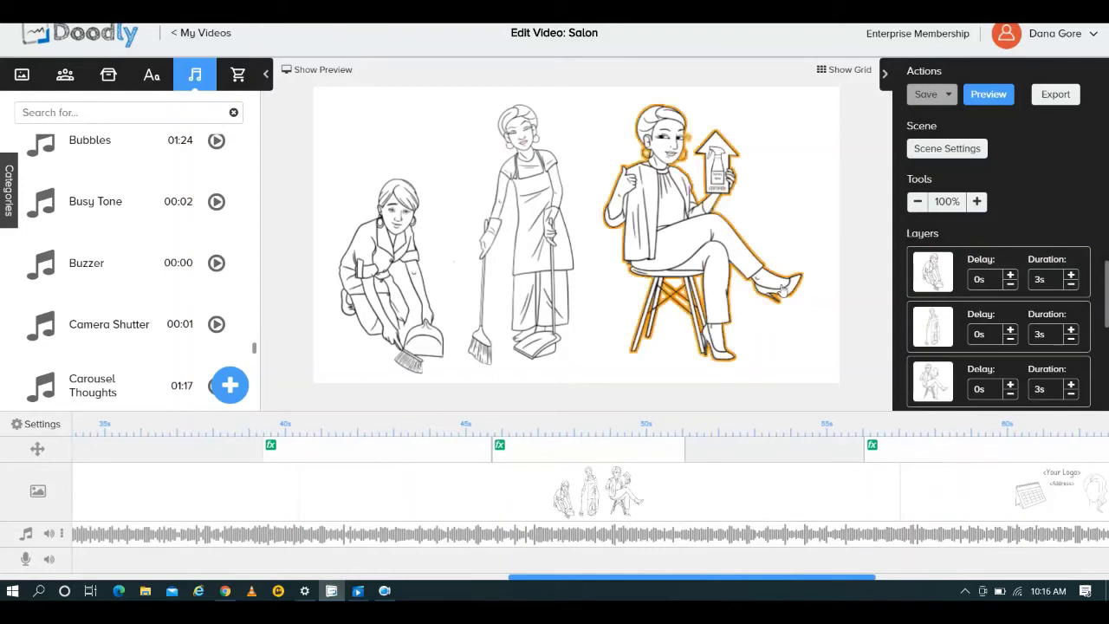
pyautogui.click(782, 290)
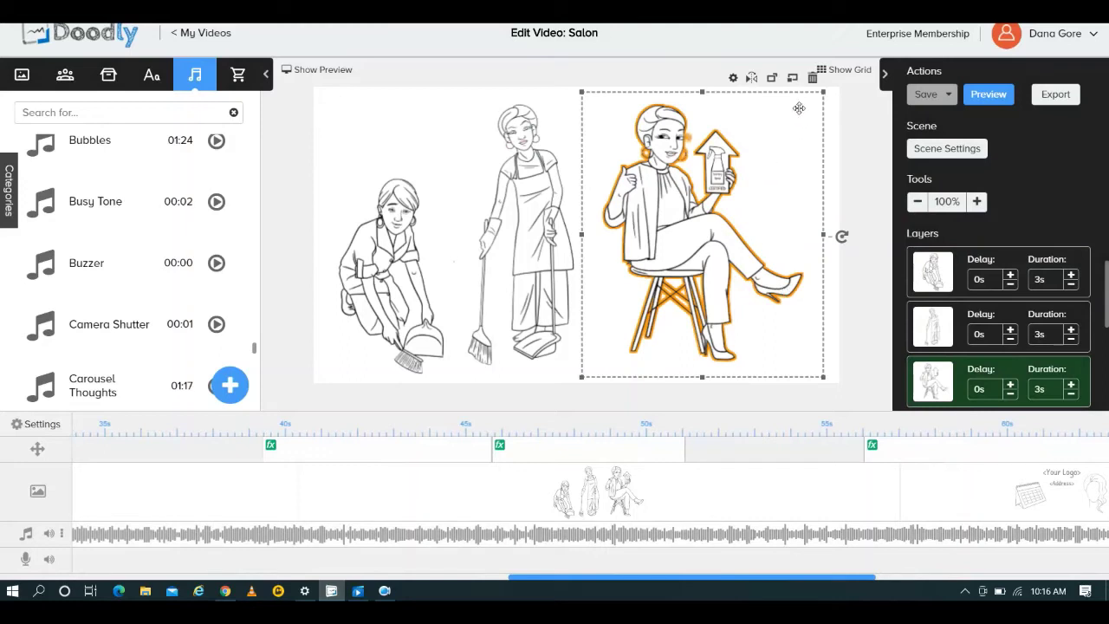
pyautogui.moveTo(798, 111); pyautogui.dragTo(797, 126)
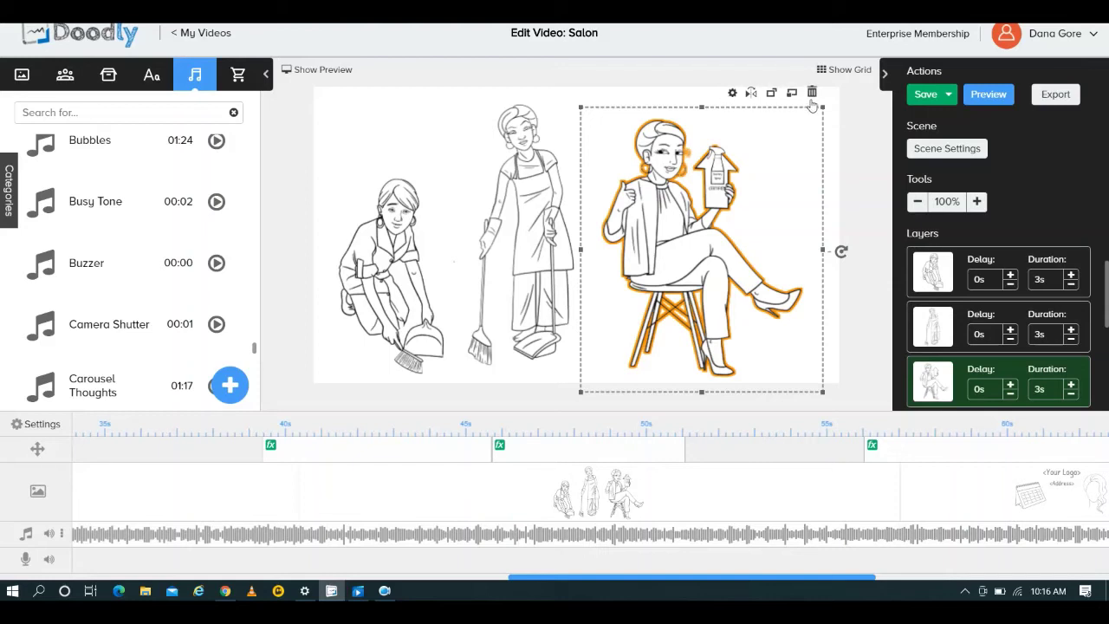
pyautogui.moveTo(799, 128); pyautogui.dragTo(801, 111)
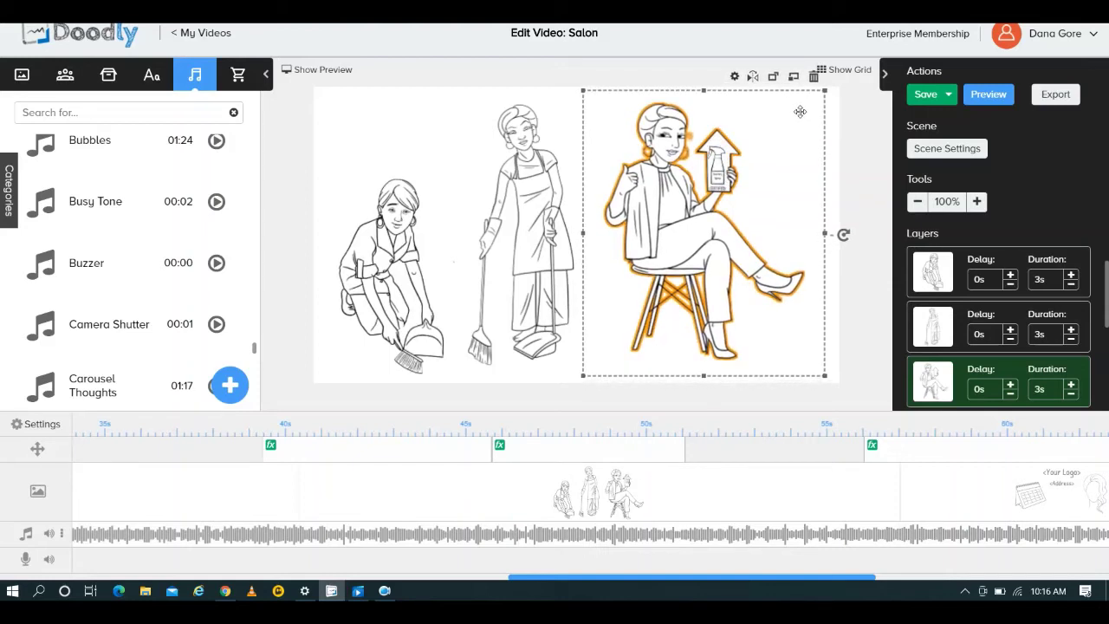
pyautogui.click(753, 78)
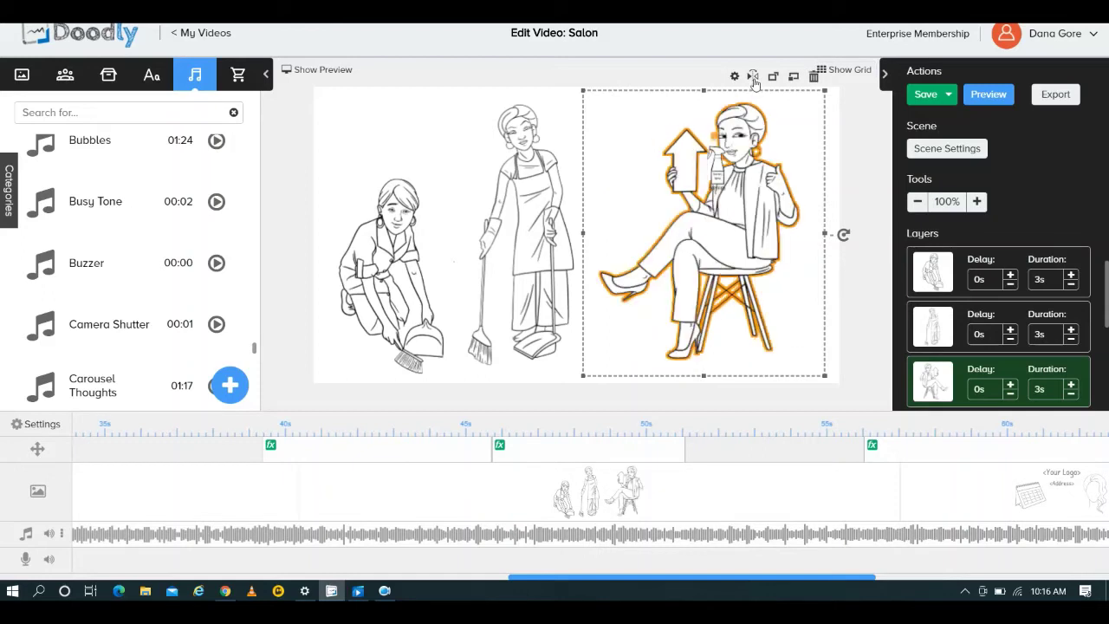
pyautogui.click(754, 78)
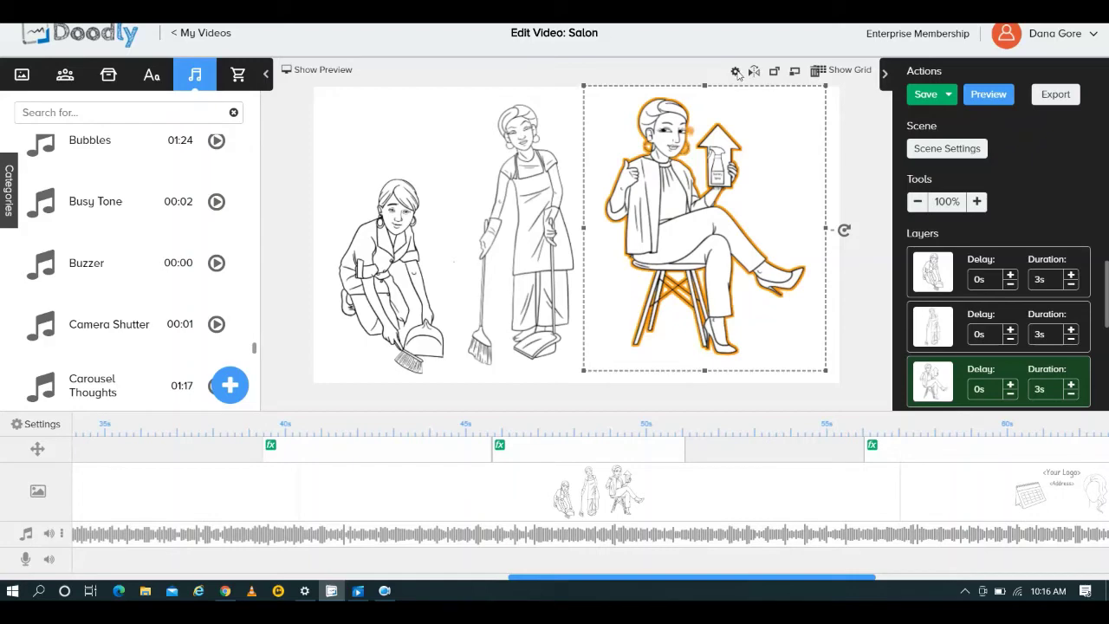
pyautogui.moveTo(771, 145); pyautogui.dragTo(773, 165)
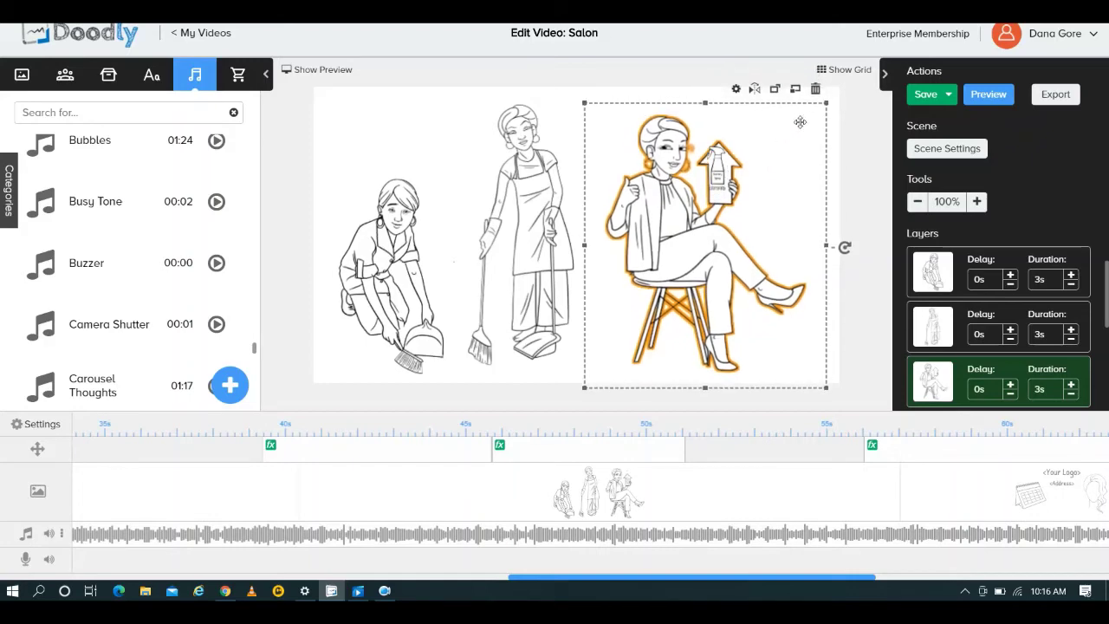
pyautogui.click(815, 90)
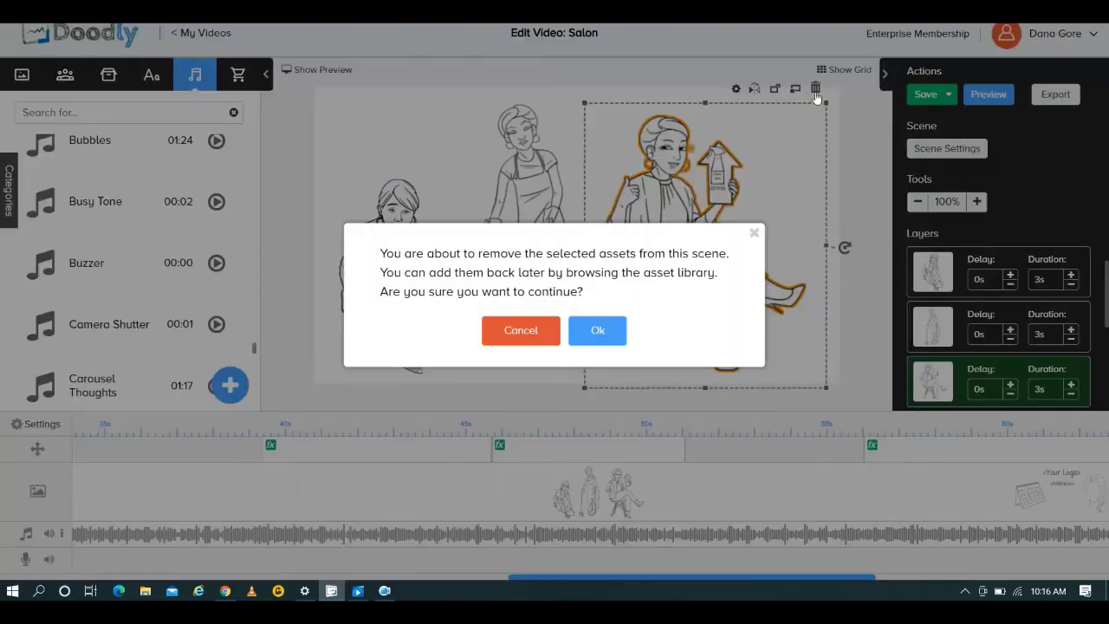
pyautogui.click(606, 332)
# Search the character library for 'seted femalea', add the newspaper-reading woman, then move and enlarge her
pyautogui.click(69, 78)
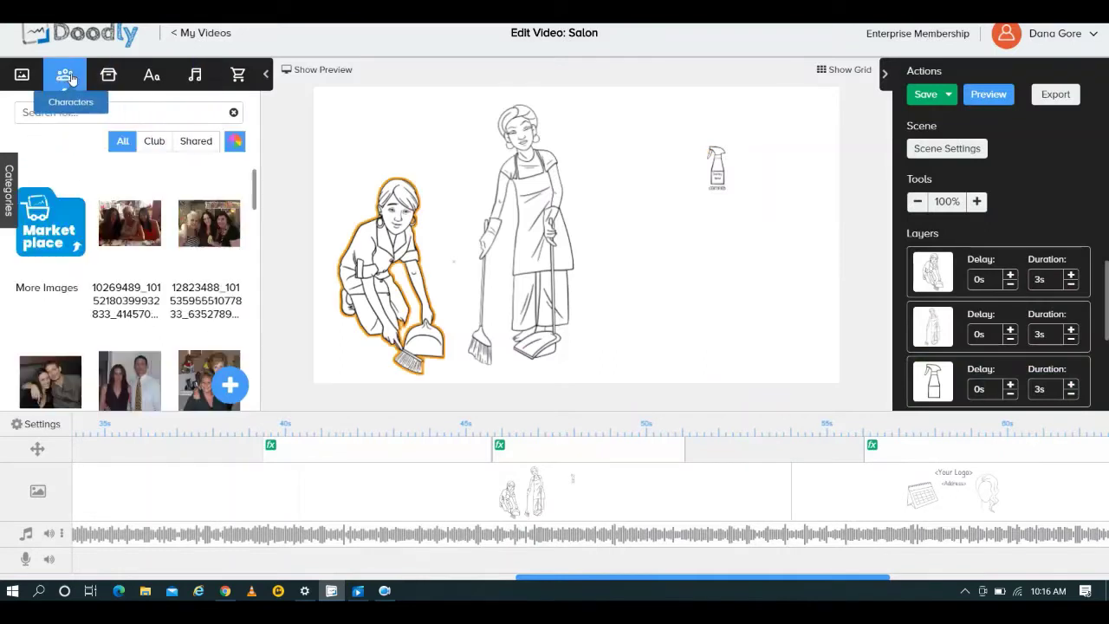
pyautogui.click(86, 120)
pyautogui.write('seted f')
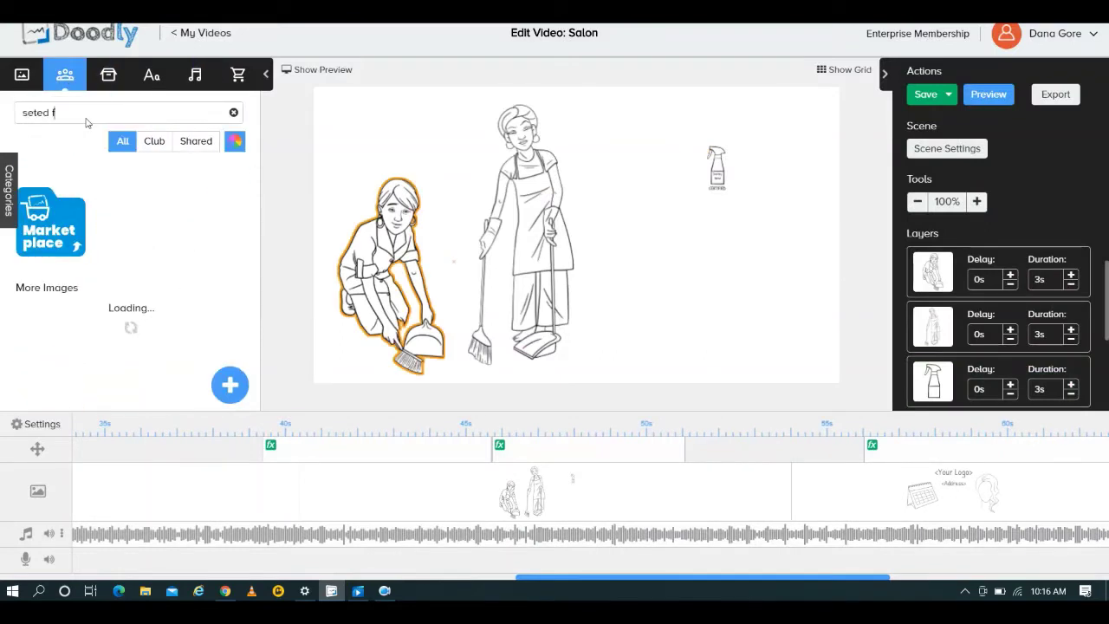
pyautogui.write('emale')
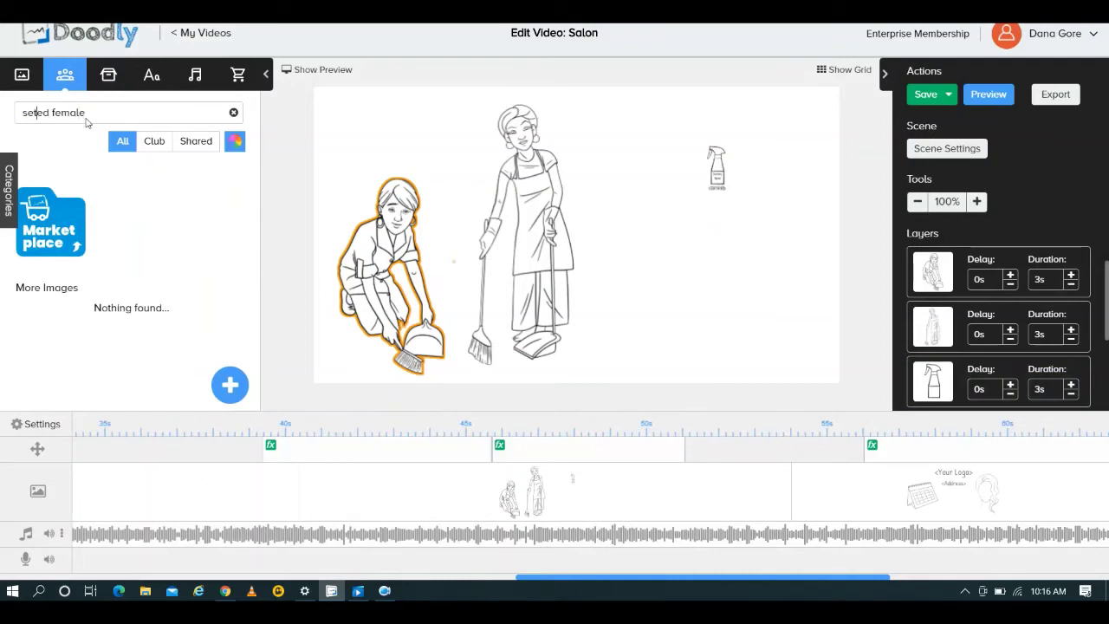
pyautogui.write('a')
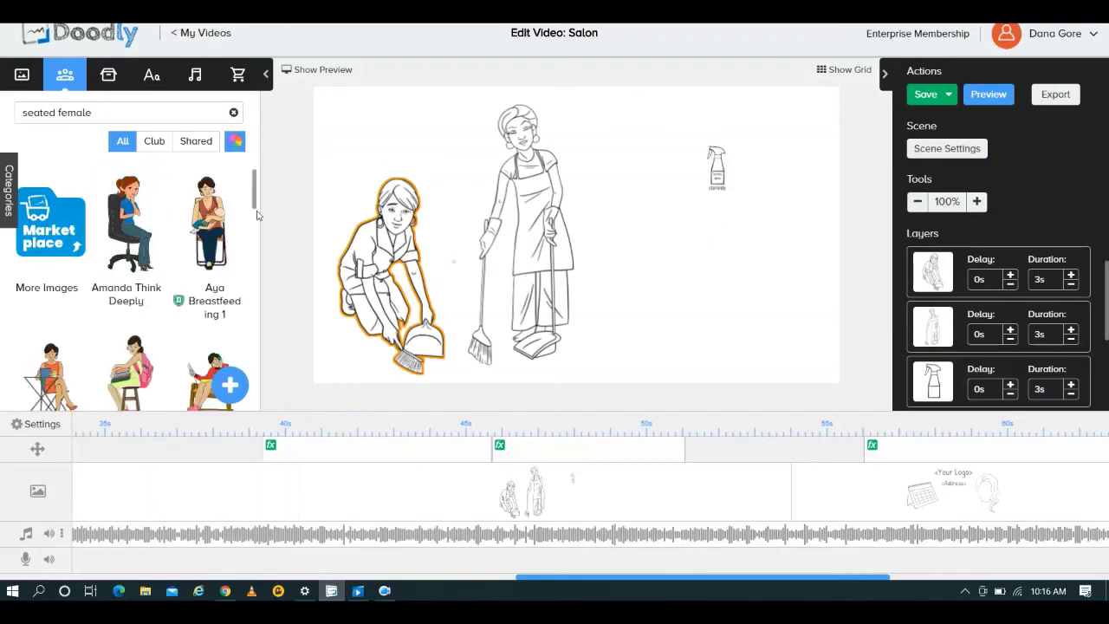
pyautogui.moveTo(255, 201); pyautogui.dragTo(253, 245)
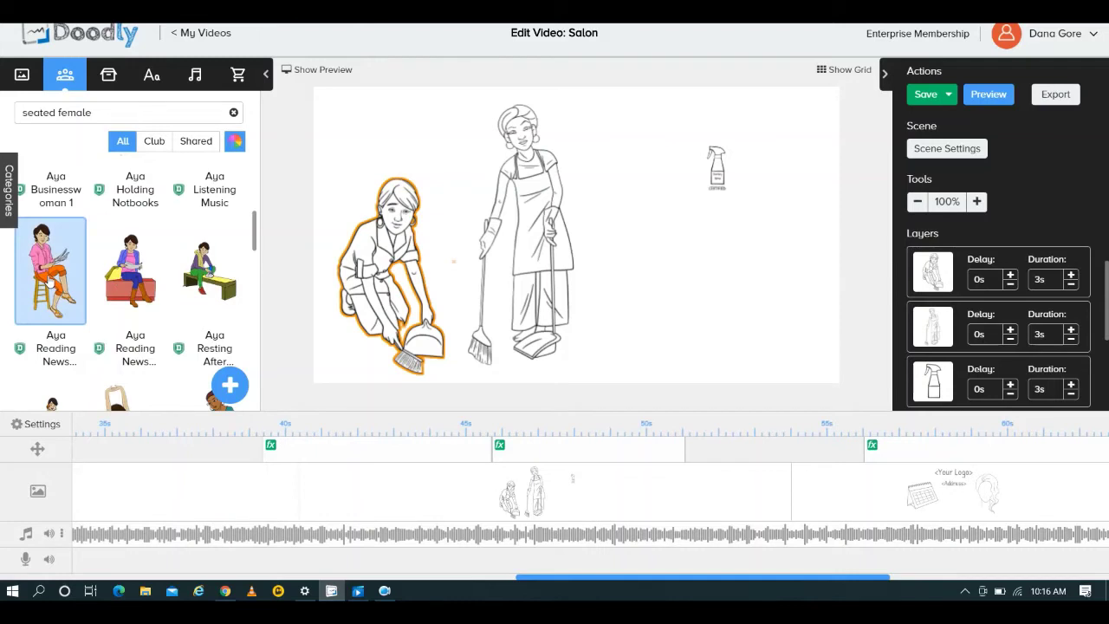
pyautogui.click(52, 281)
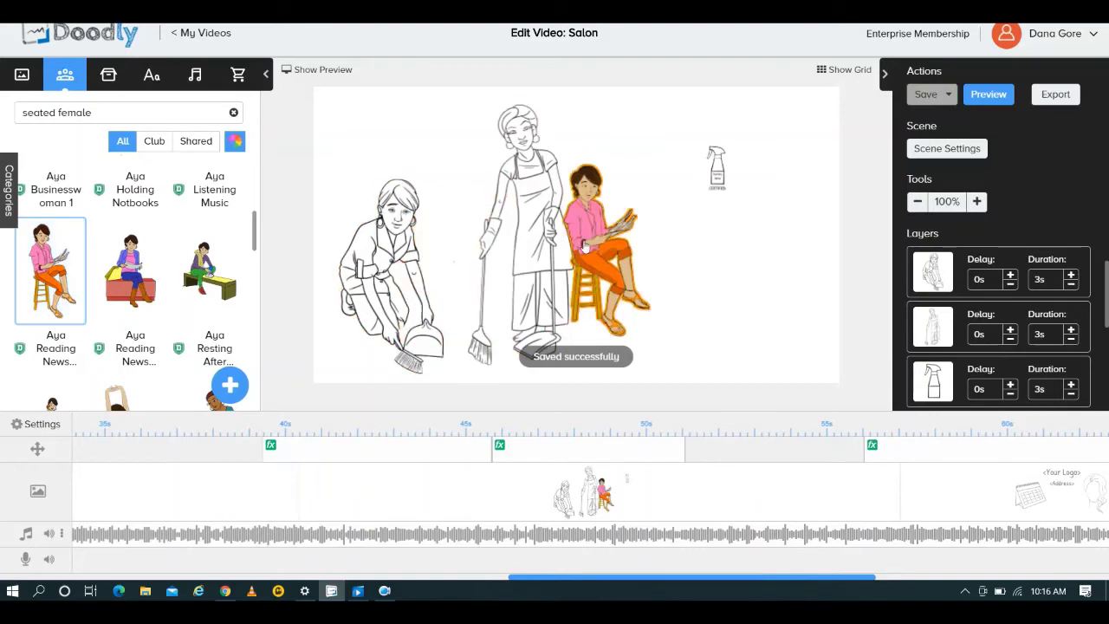
pyautogui.moveTo(612, 224); pyautogui.dragTo(713, 173)
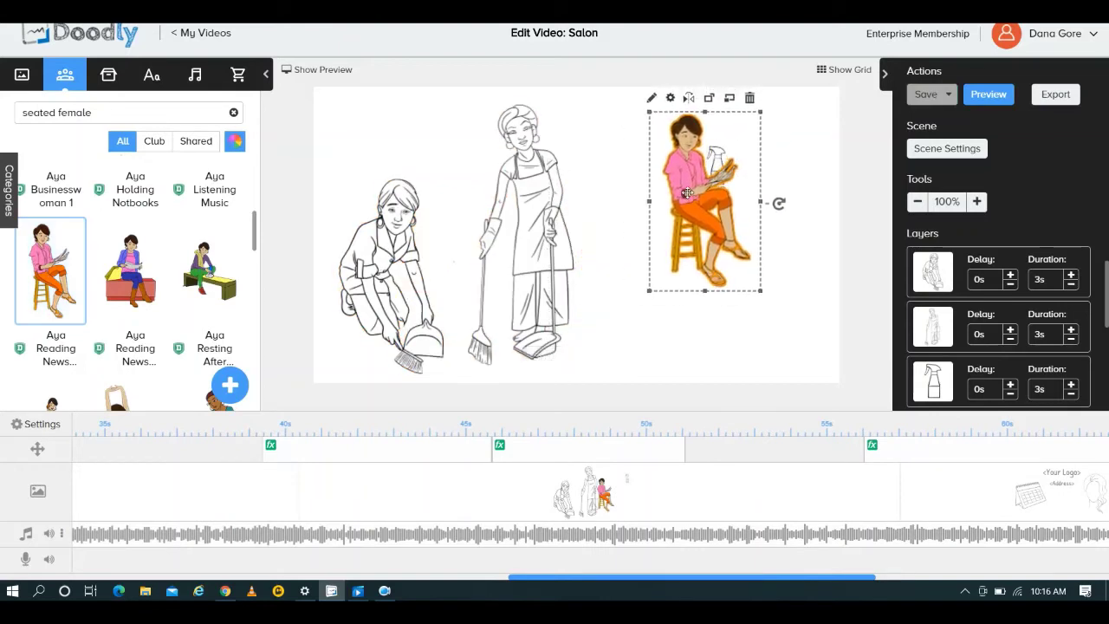
pyautogui.moveTo(760, 293)
pyautogui.mouseDown()
pyautogui.moveTo(807, 367)
pyautogui.moveTo(736, 290)
pyautogui.moveTo(682, 284)
pyautogui.mouseUp()
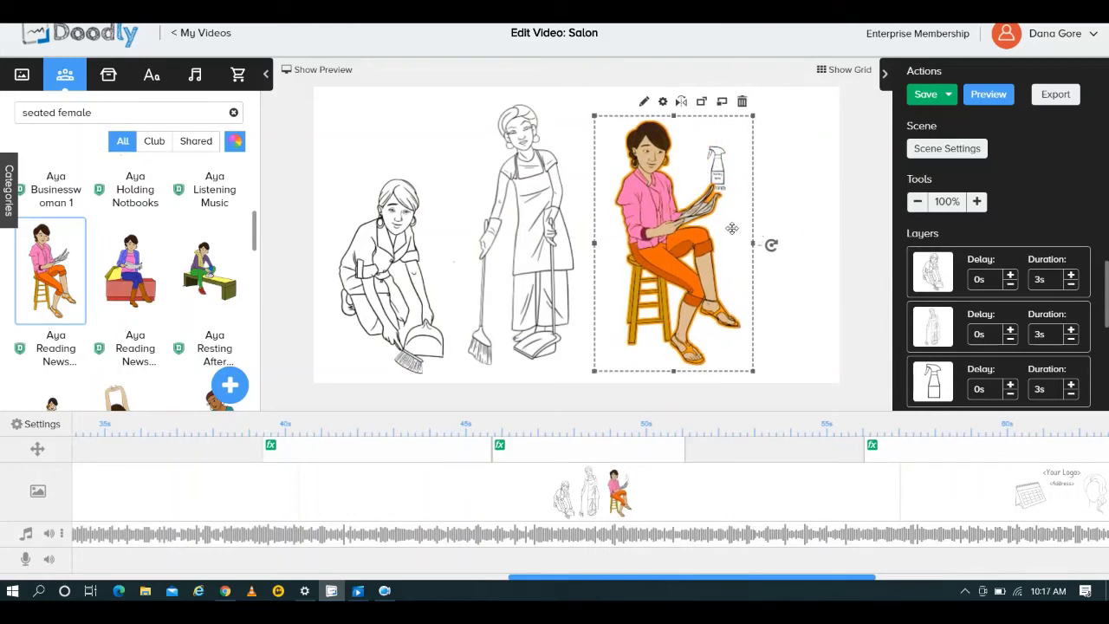
# Delete the spray bottle behind the seated woman
pyautogui.click(724, 172)
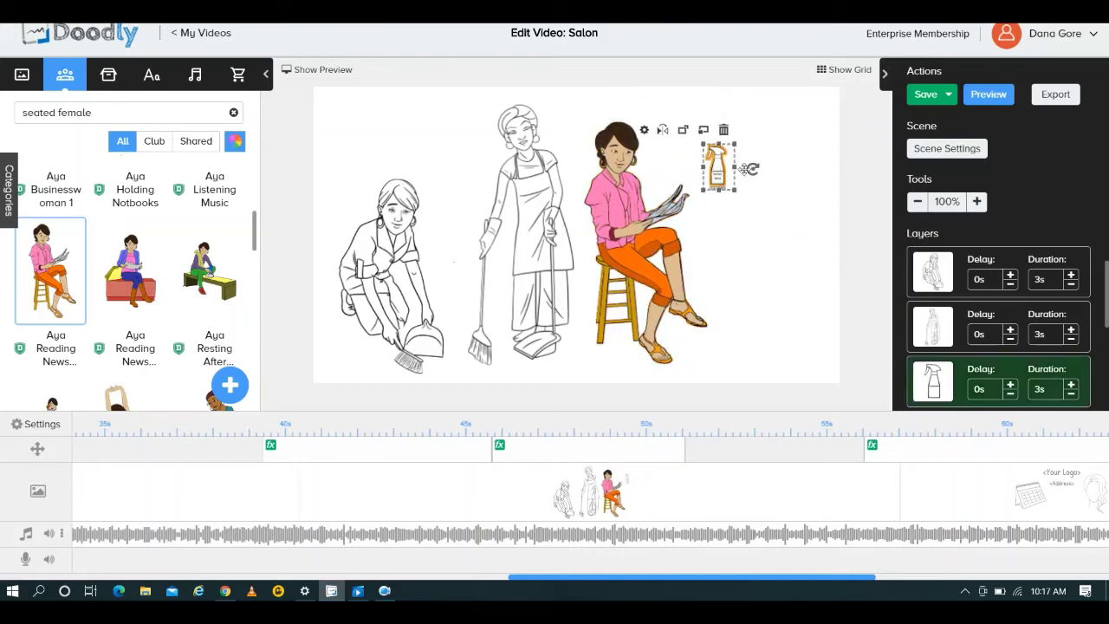
pyautogui.moveTo(747, 169); pyautogui.dragTo(789, 164)
pyautogui.click(766, 127)
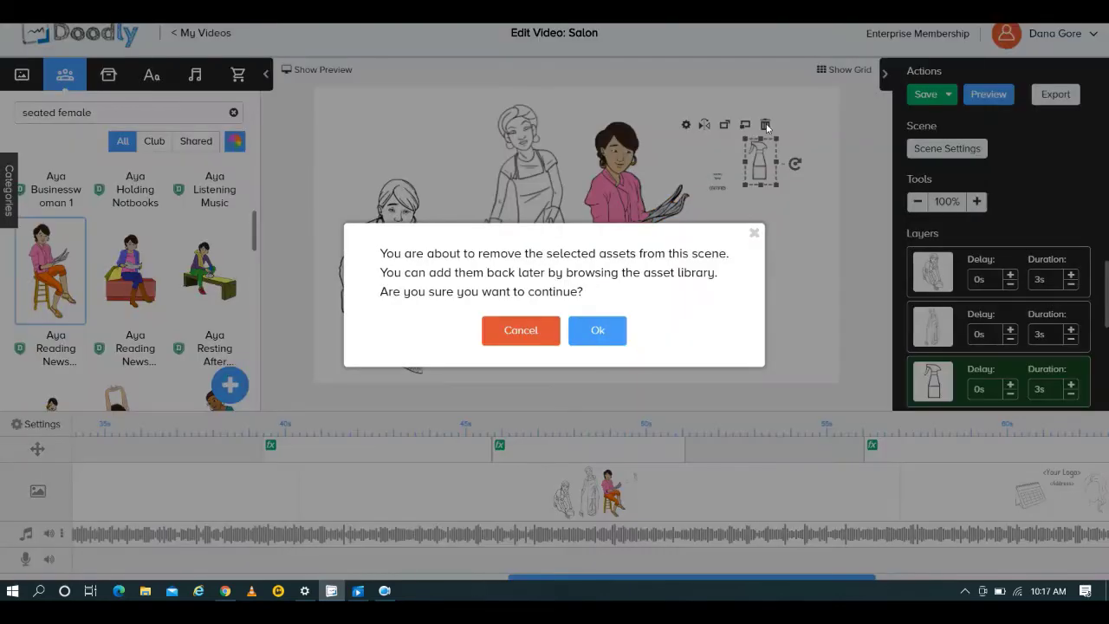
pyautogui.click(605, 331)
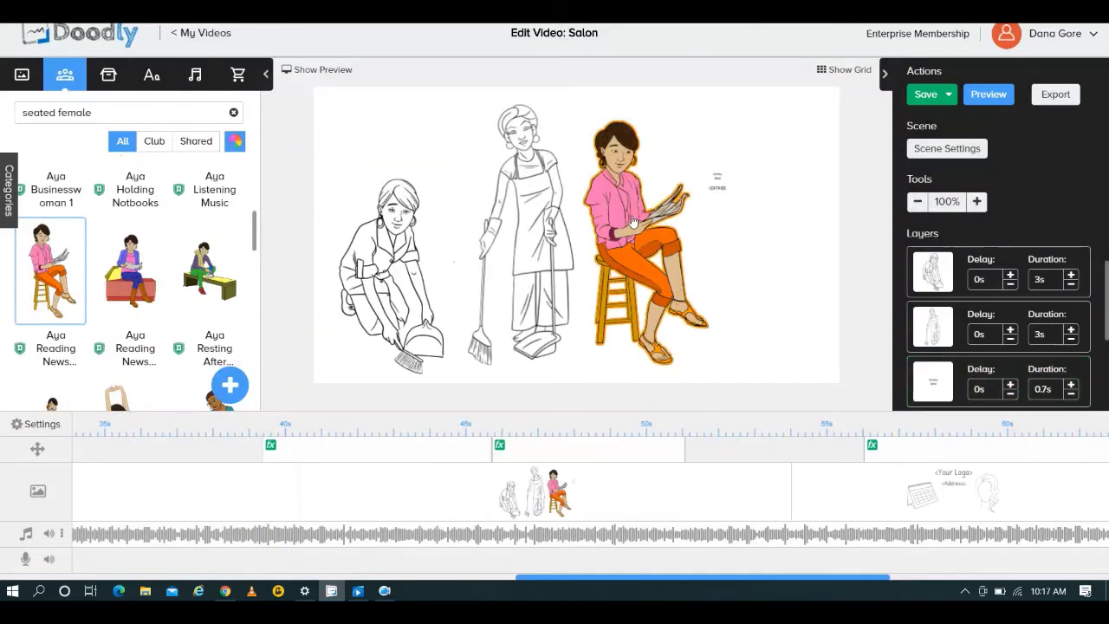
# Position the seated woman to the right of the standing woman
pyautogui.click(716, 178)
pyautogui.moveTo(683, 211); pyautogui.dragTo(582, 213)
pyautogui.click(717, 186)
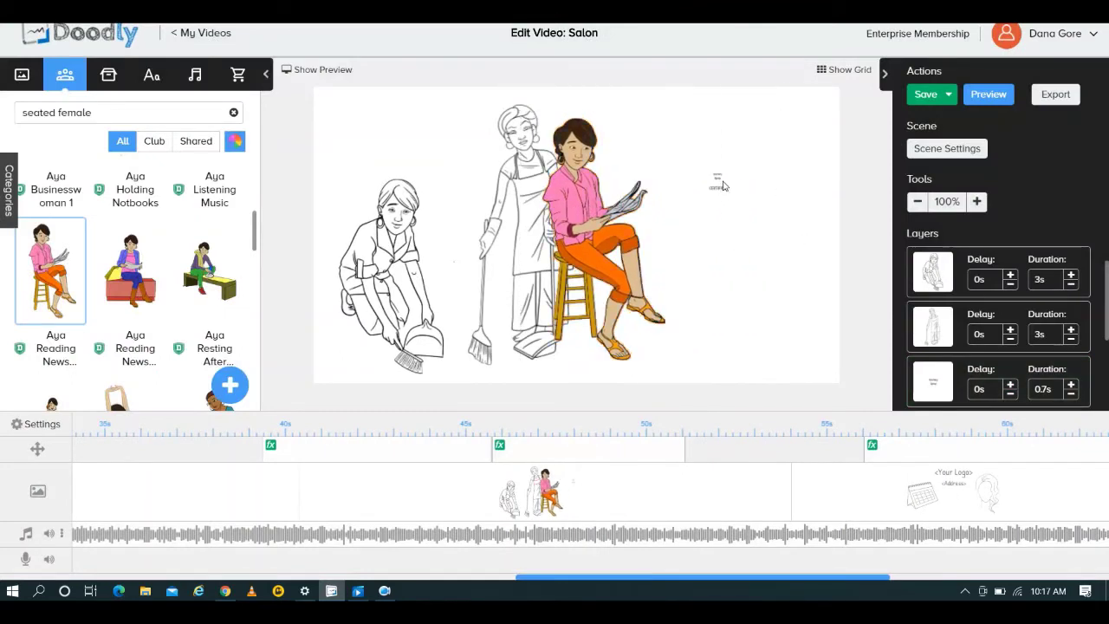
pyautogui.click(720, 184)
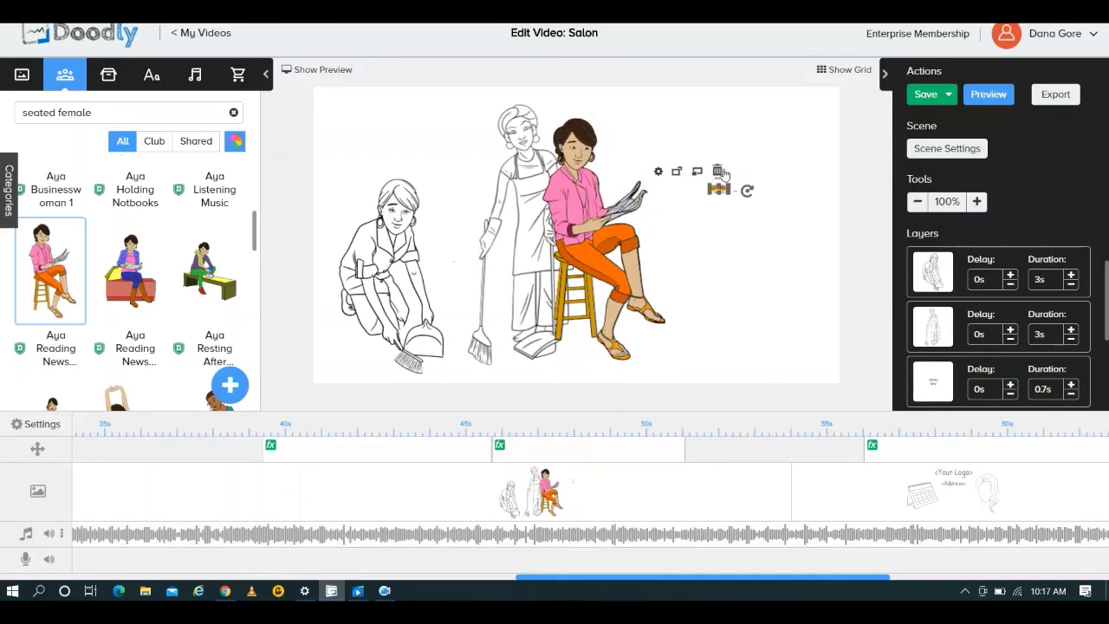
pyautogui.click(720, 171)
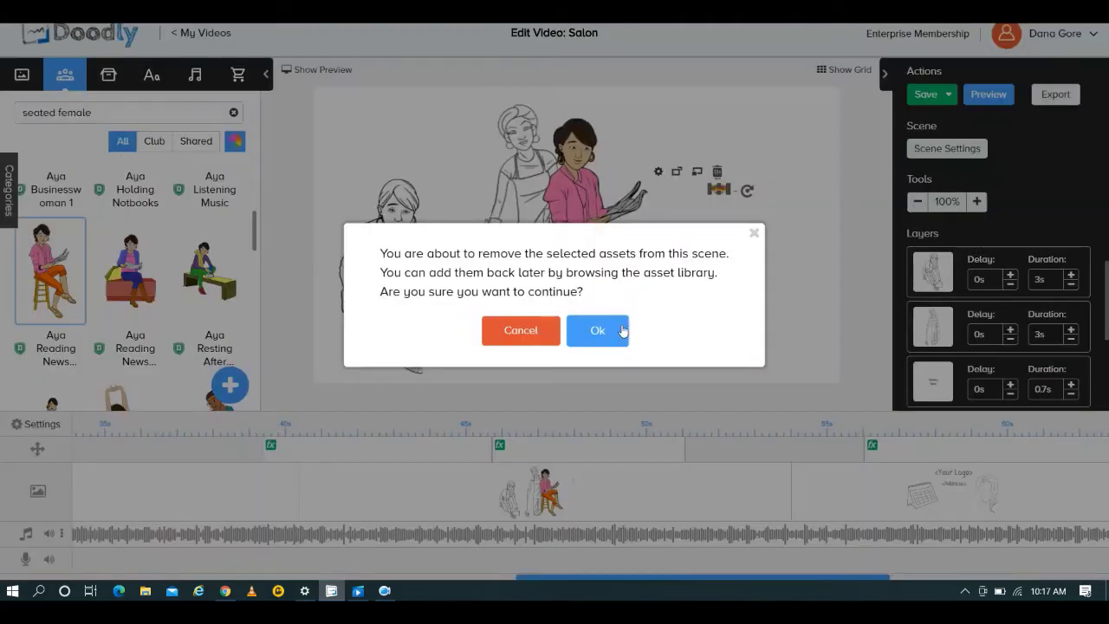
pyautogui.press('Escape')
pyautogui.moveTo(588, 198); pyautogui.dragTo(679, 191)
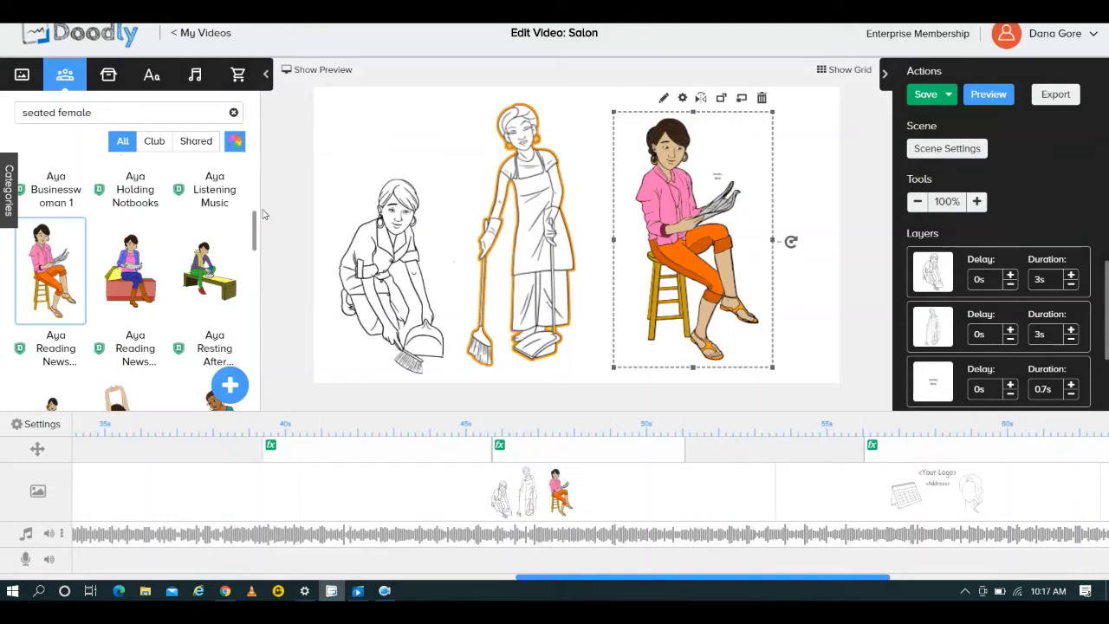
# Turn on Doodly Rainbow in the salon scene's settings and apply it
pyautogui.click(949, 154)
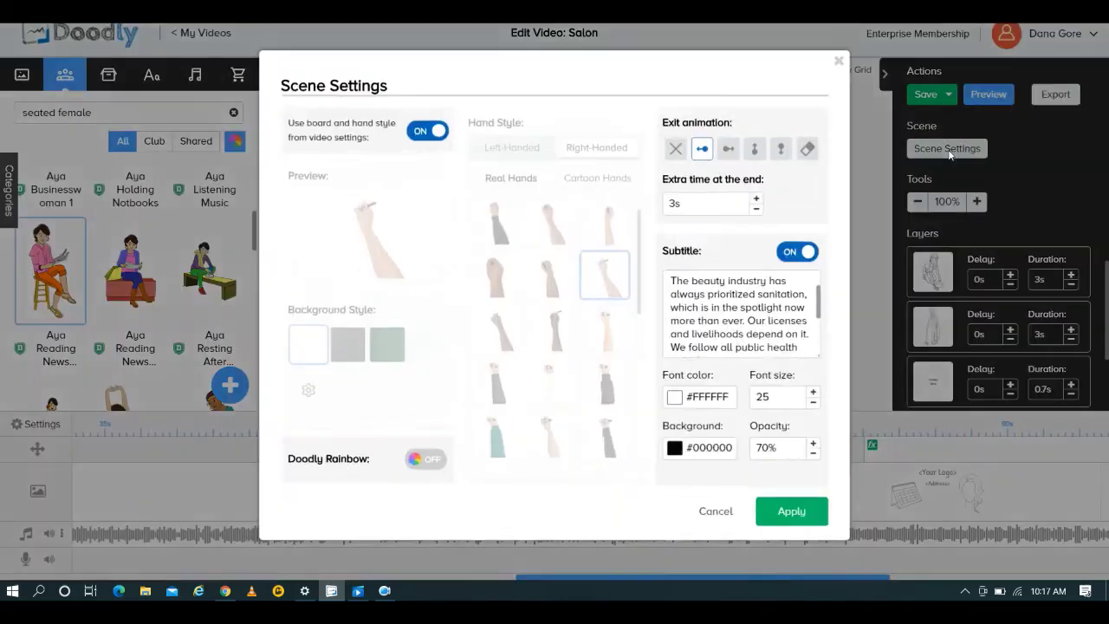
pyautogui.click(421, 461)
pyautogui.click(612, 330)
pyautogui.click(792, 511)
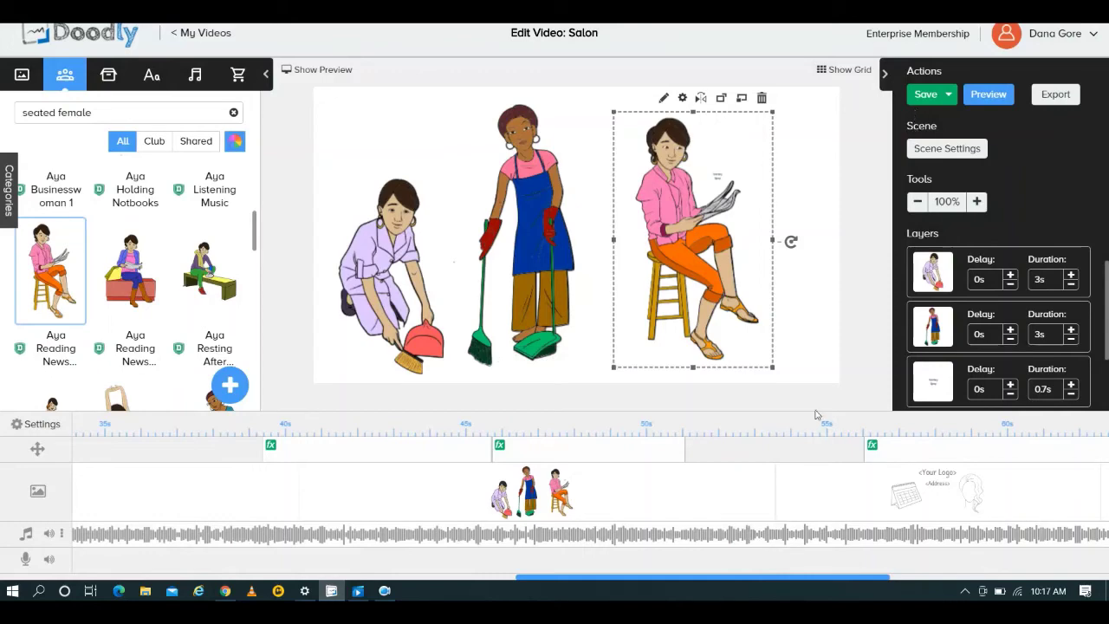
pyautogui.click(924, 577)
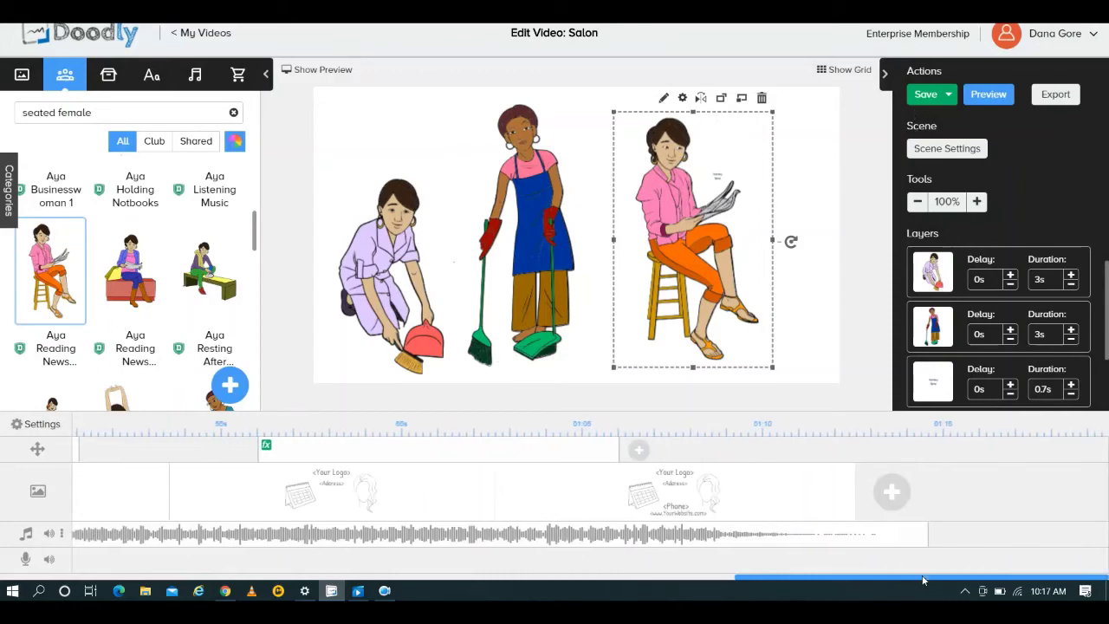
# Replace the logo scene's <Address> placeholder with salonpure.com, then open the final scene
pyautogui.click(450, 492)
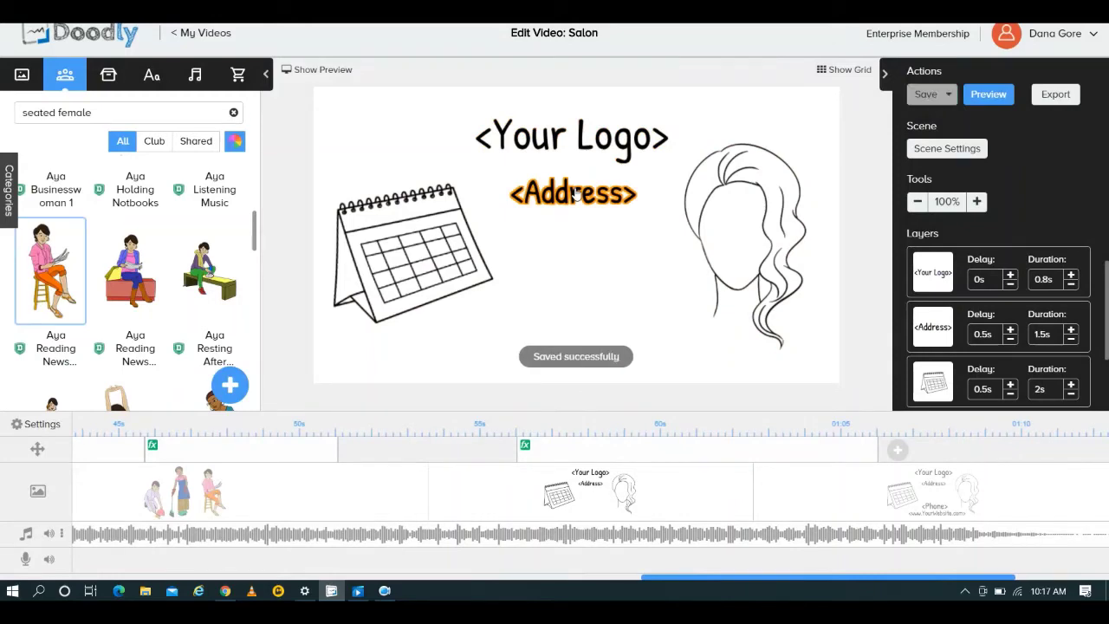
pyautogui.click(576, 192)
pyautogui.doubleClick(577, 193)
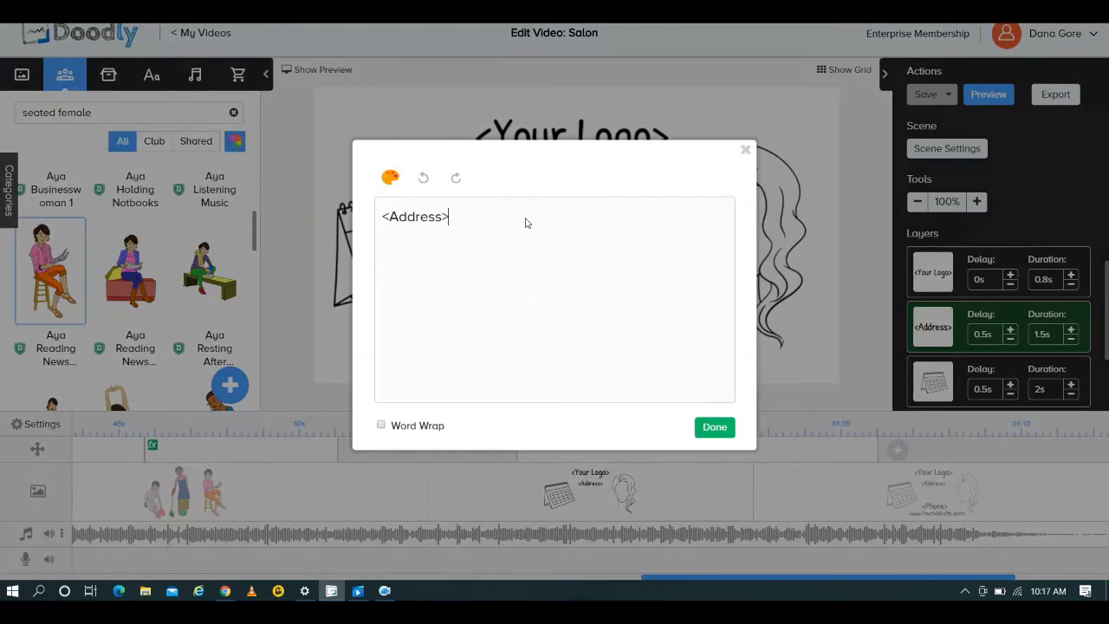
pyautogui.hotkey('ctrl', 'a')
pyautogui.press('BackSpace')
pyautogui.write('so')
pyautogui.write('lonpur')
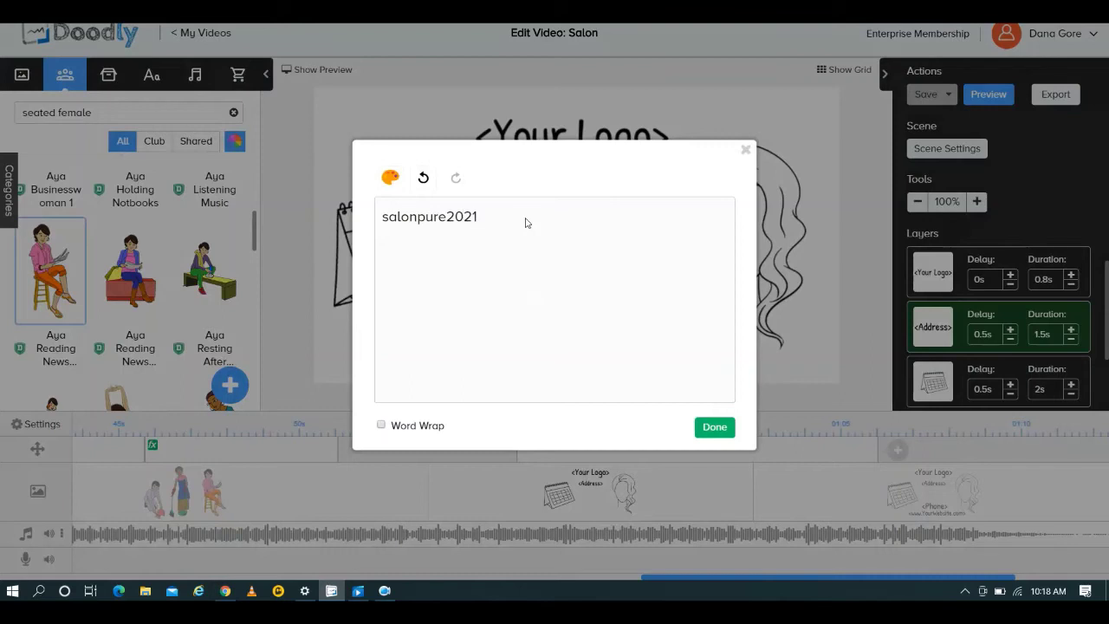
pyautogui.press('BackSpace')
pyautogui.press('BackSpace')
pyautogui.press('BackSpace')
pyautogui.write('.com')
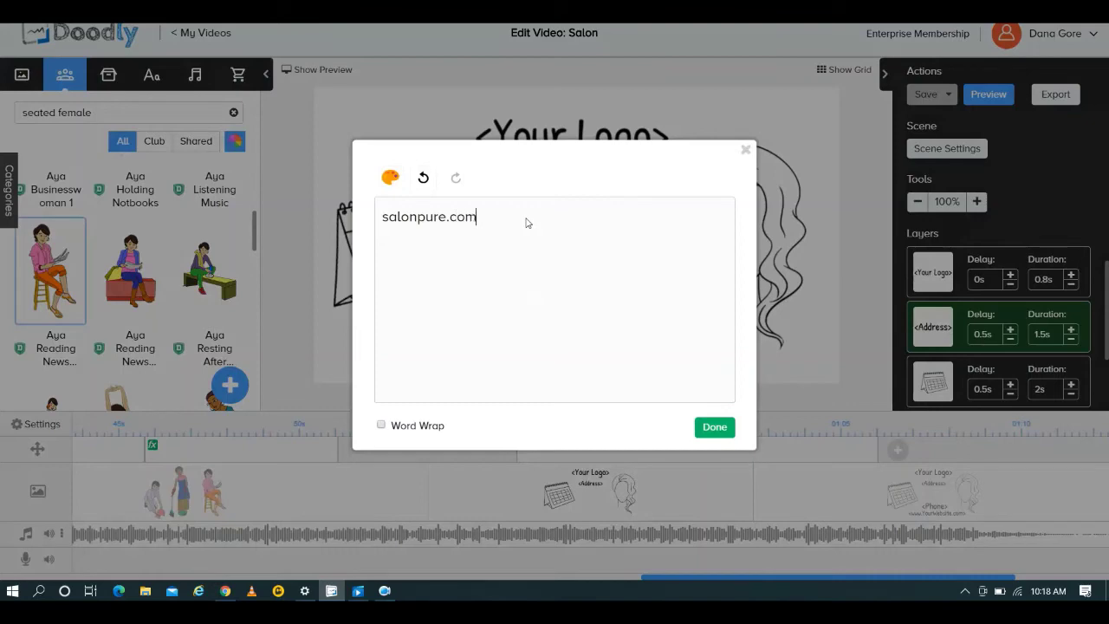
pyautogui.click(714, 428)
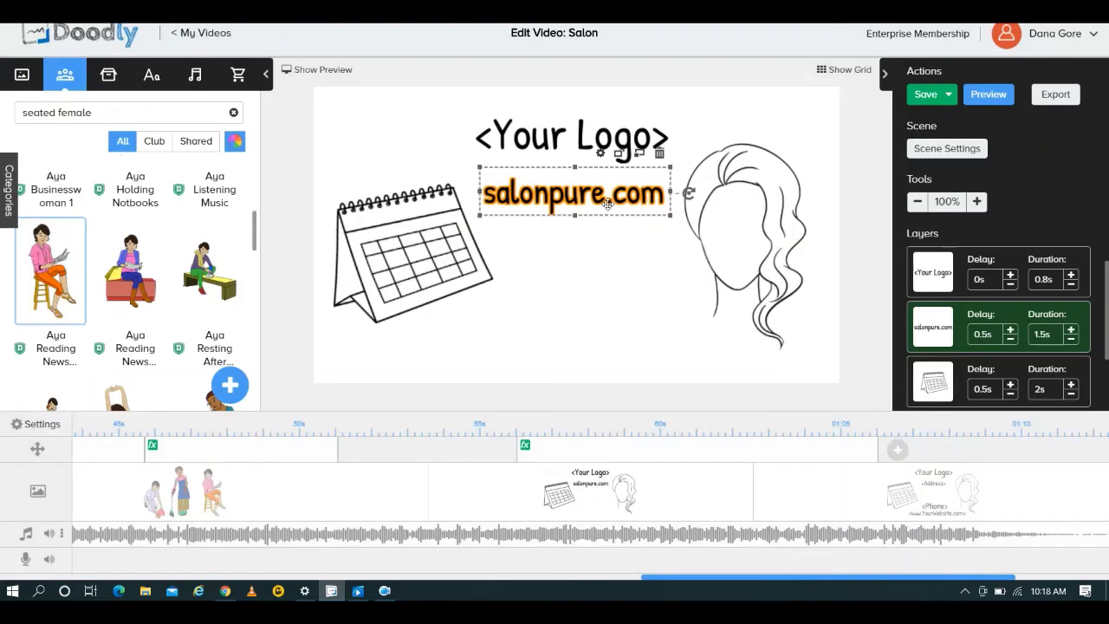
pyautogui.click(948, 490)
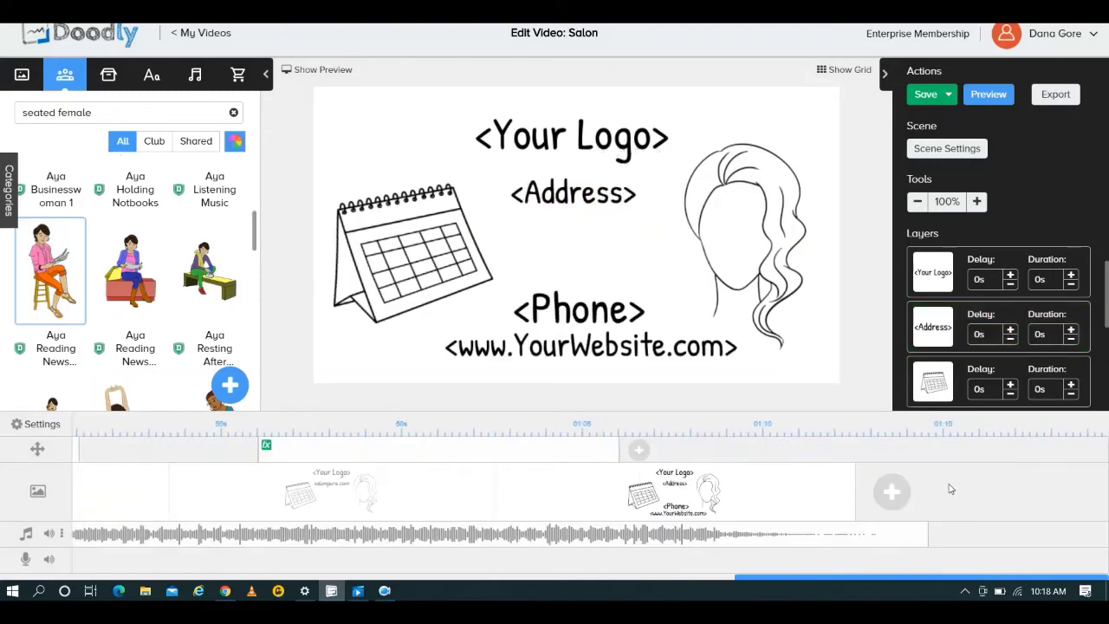
# Delete the salonpure.com logo scene from the timeline
pyautogui.rightClick(724, 499)
pyautogui.rightClick(439, 500)
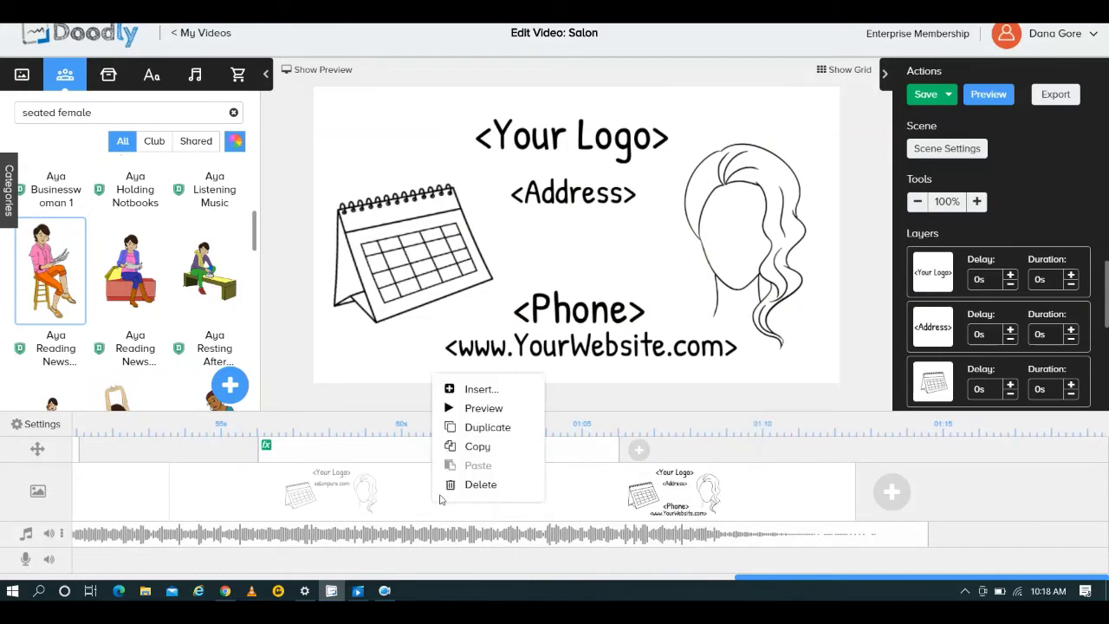
pyautogui.click(477, 484)
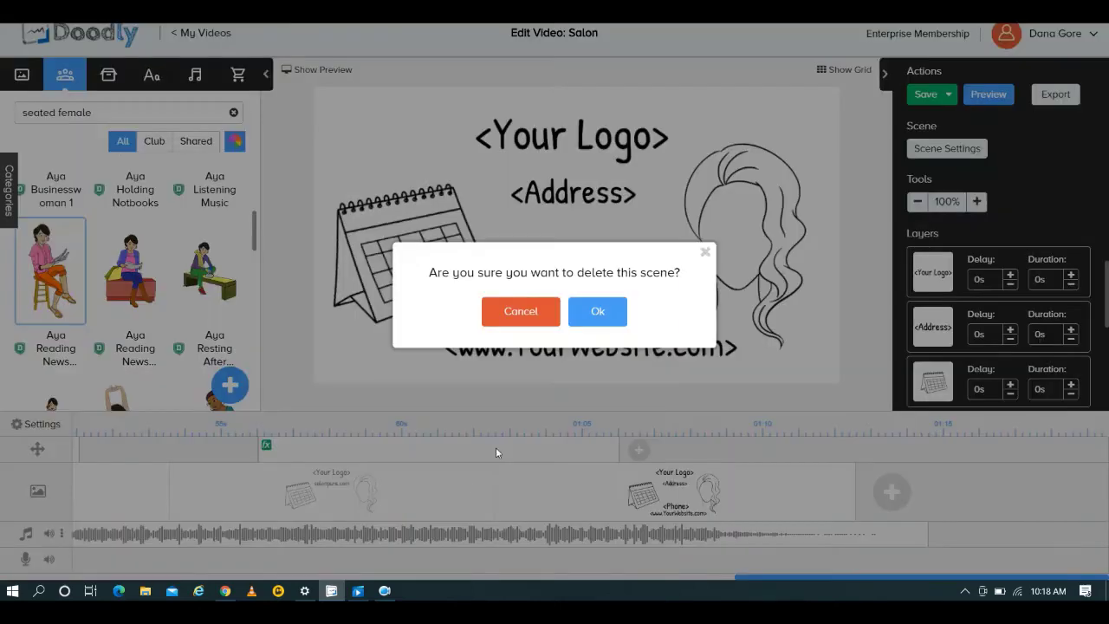
pyautogui.click(596, 312)
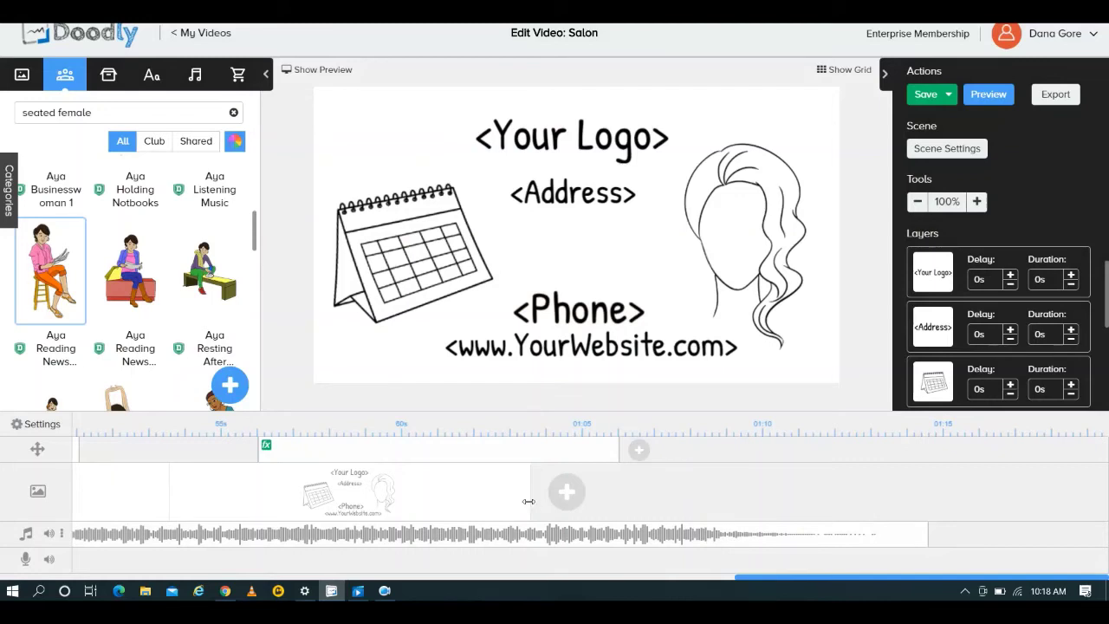
# Shorten the closing contact-details scene on the timeline
pyautogui.moveTo(529, 501); pyautogui.dragTo(506, 504)
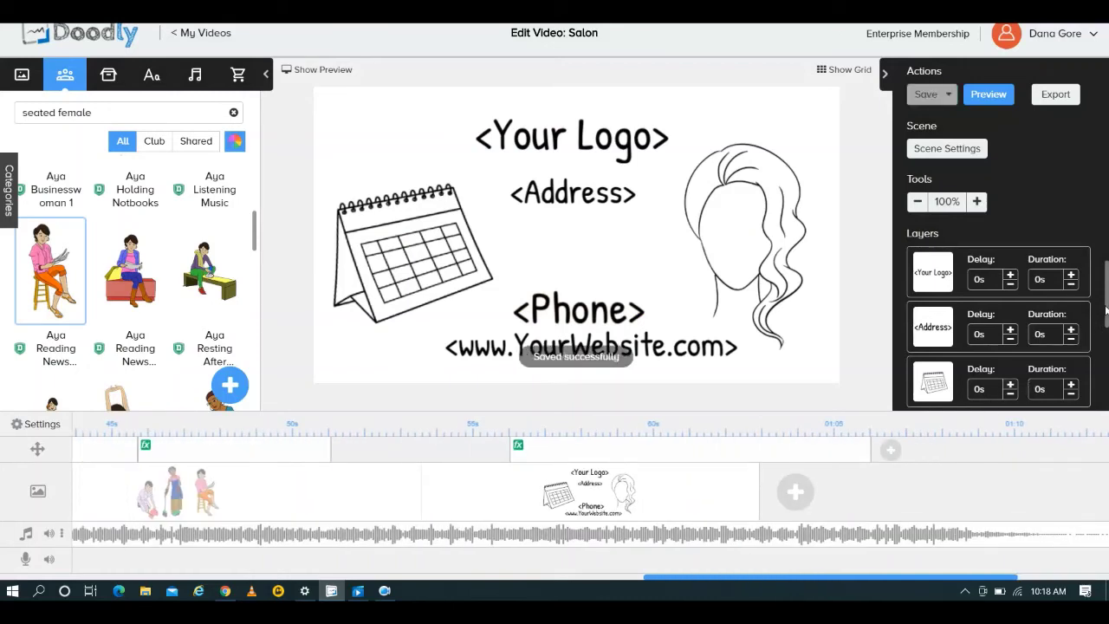
pyautogui.moveTo(1106, 310); pyautogui.dragTo(1107, 371)
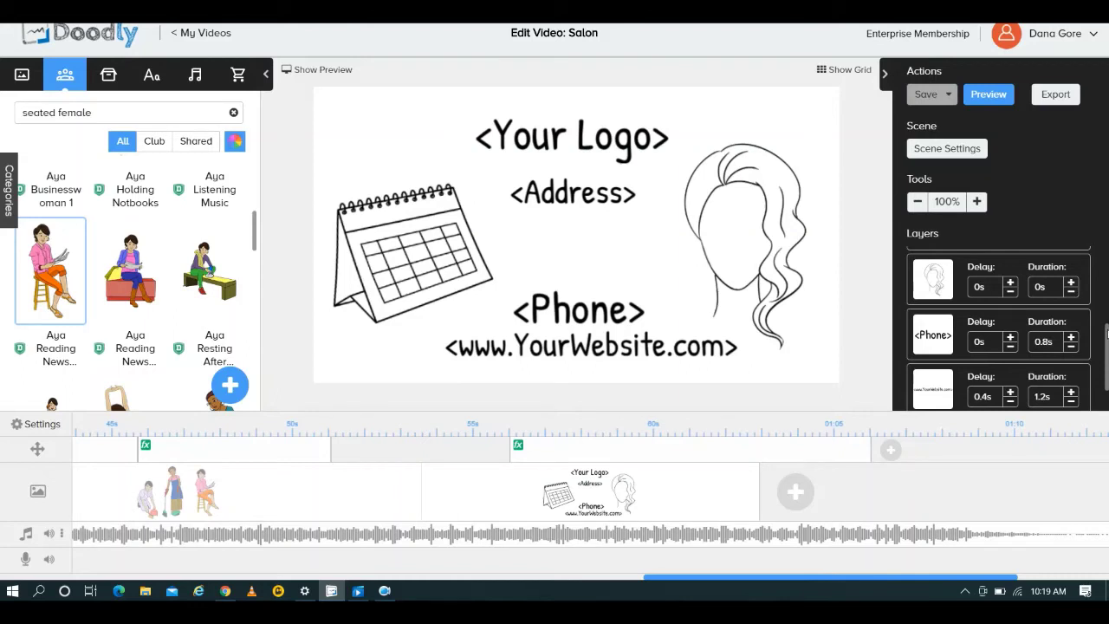
pyautogui.moveTo(1107, 334); pyautogui.dragTo(1106, 333)
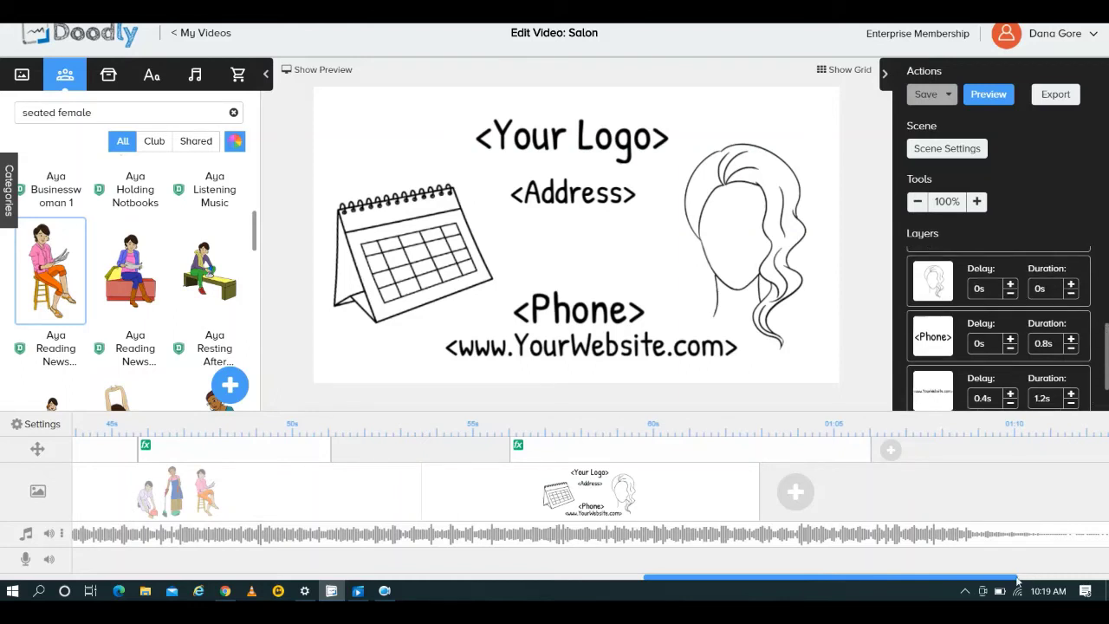
pyautogui.moveTo(1018, 579); pyautogui.dragTo(1072, 576)
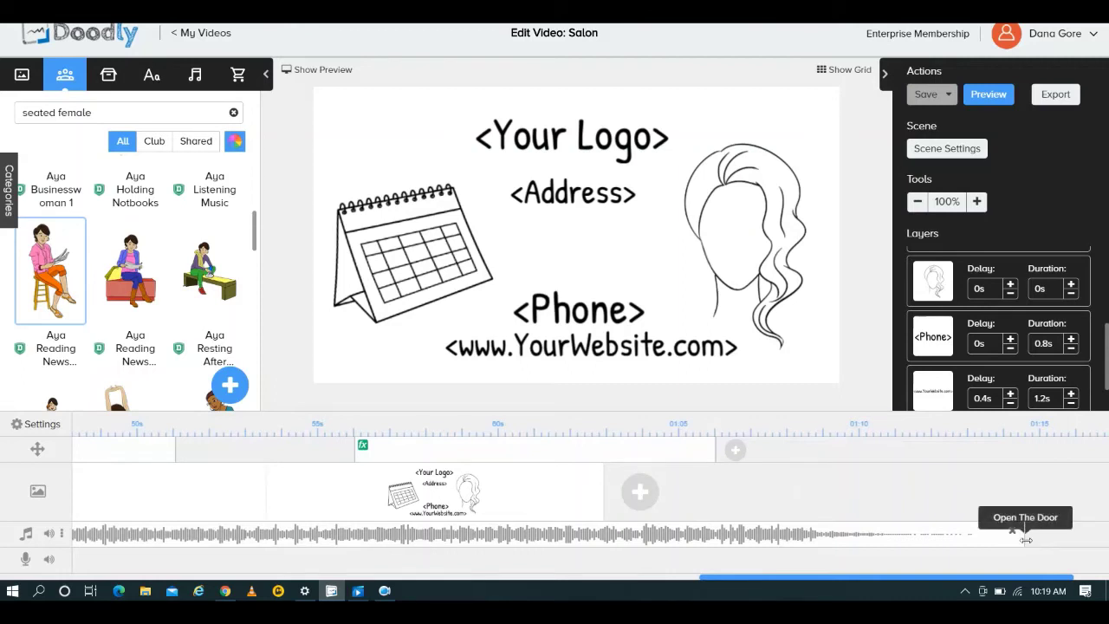
# Trim the Open The Door music to end earlier and set it to fade out
pyautogui.moveTo(1026, 540); pyautogui.dragTo(668, 538)
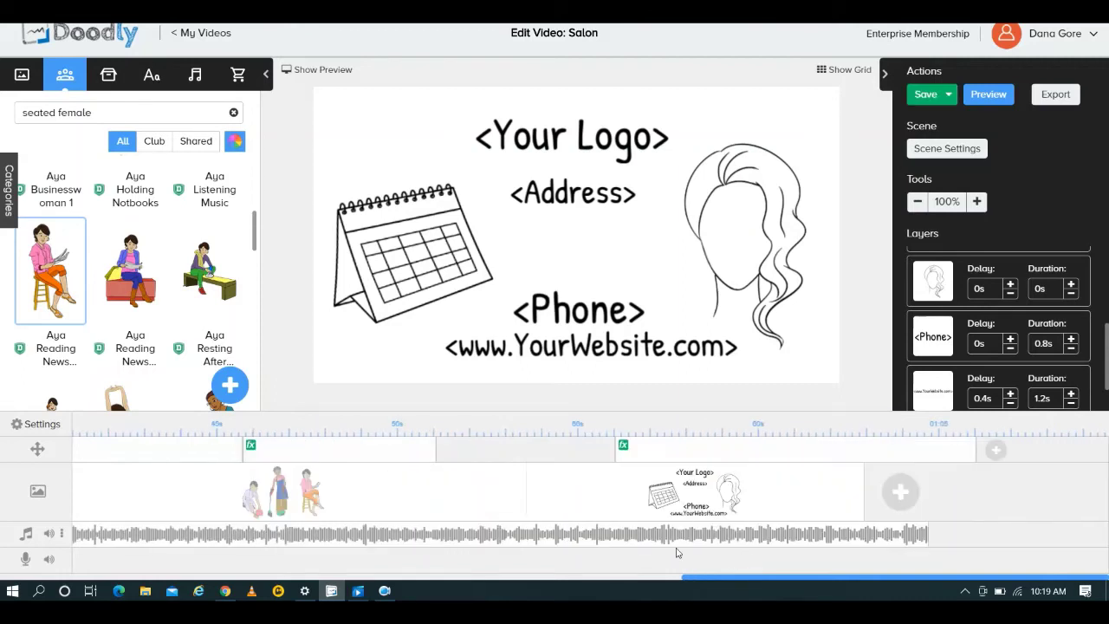
pyautogui.rightClick(882, 542)
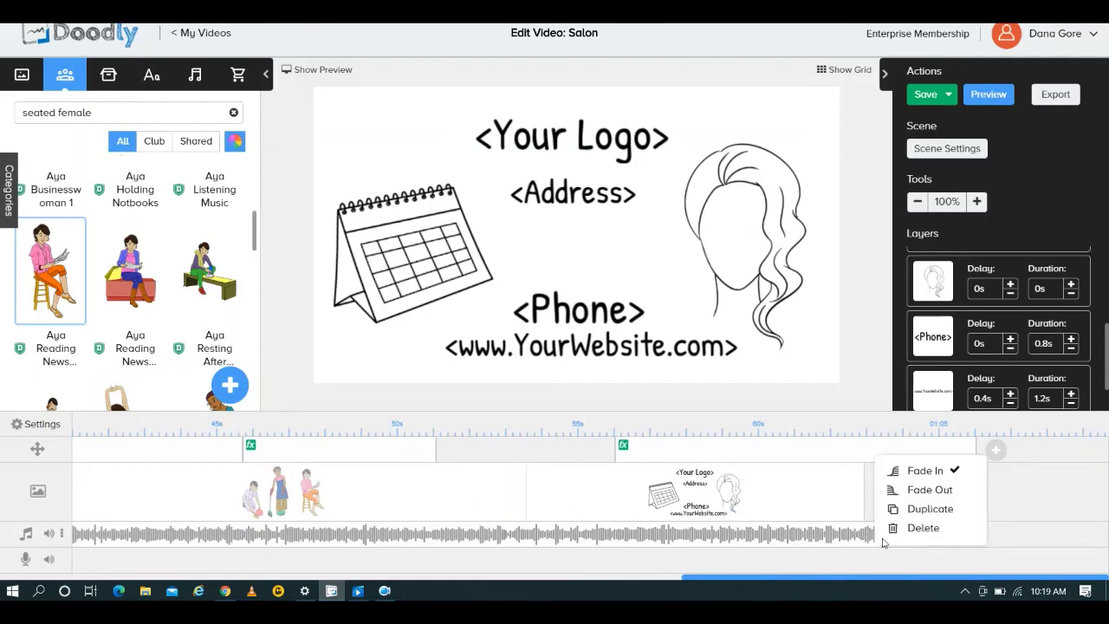
pyautogui.click(931, 491)
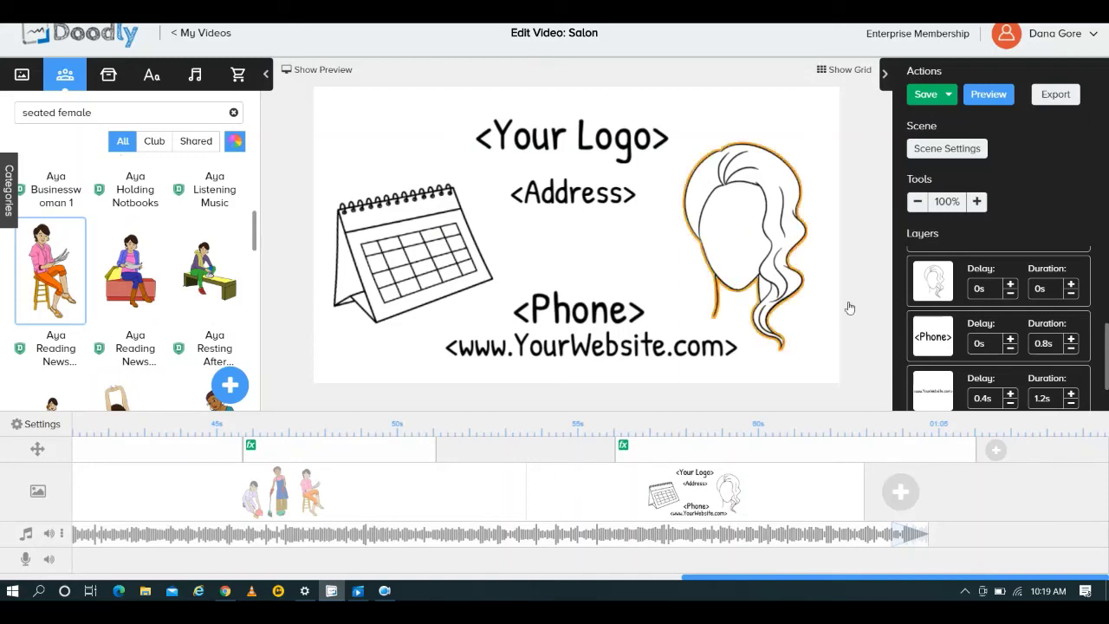
# Save the Salon video, play a preview, pause it, and close the preview
pyautogui.click(923, 95)
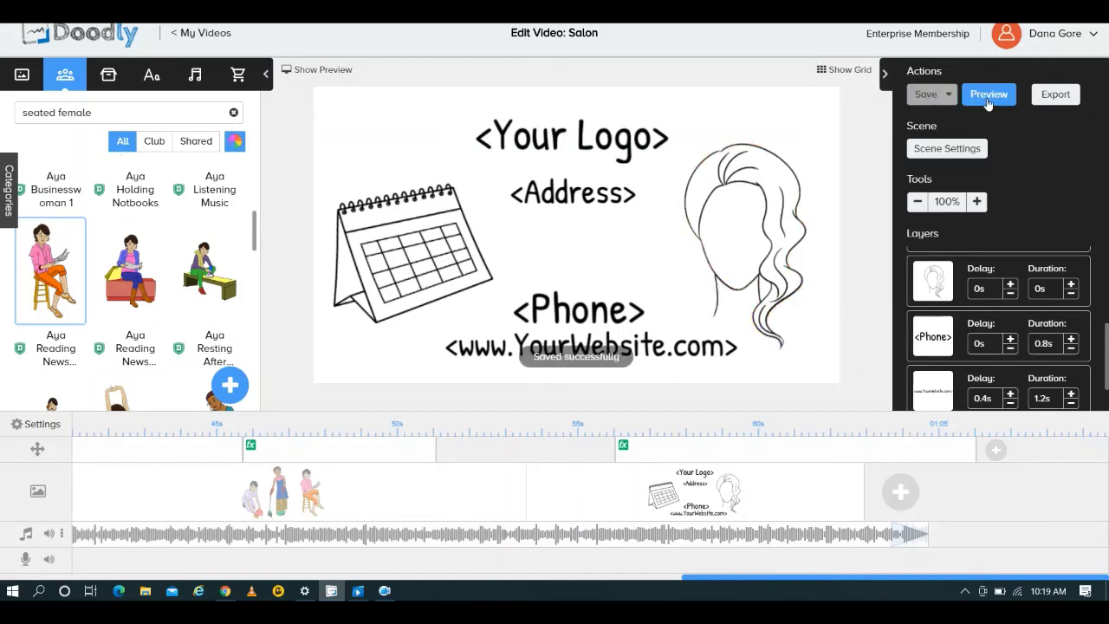
pyautogui.click(989, 95)
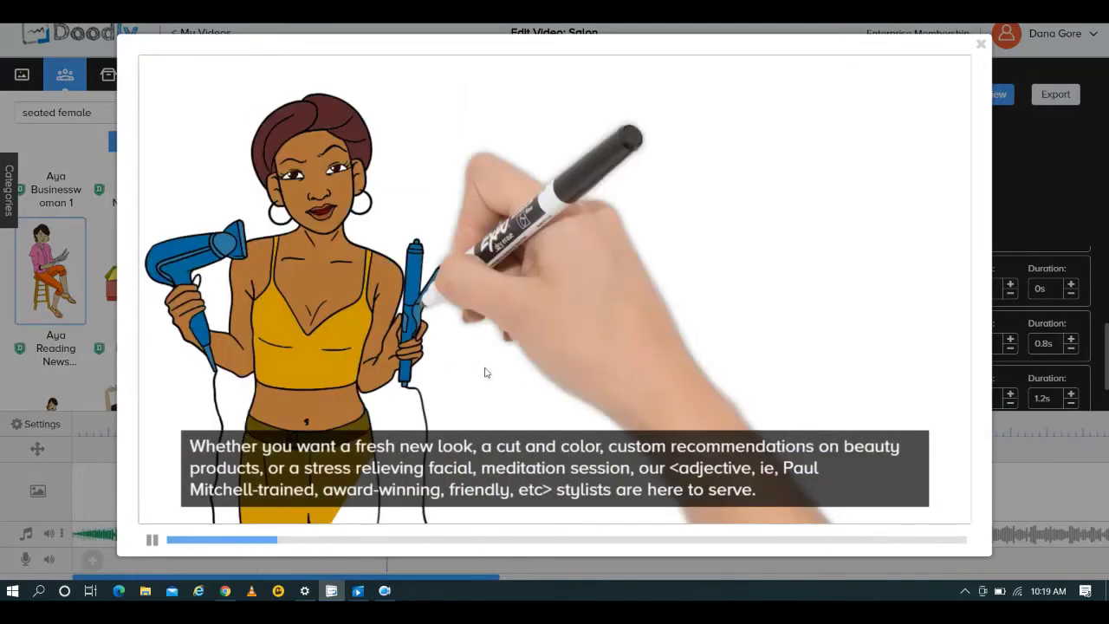
pyautogui.click(540, 364)
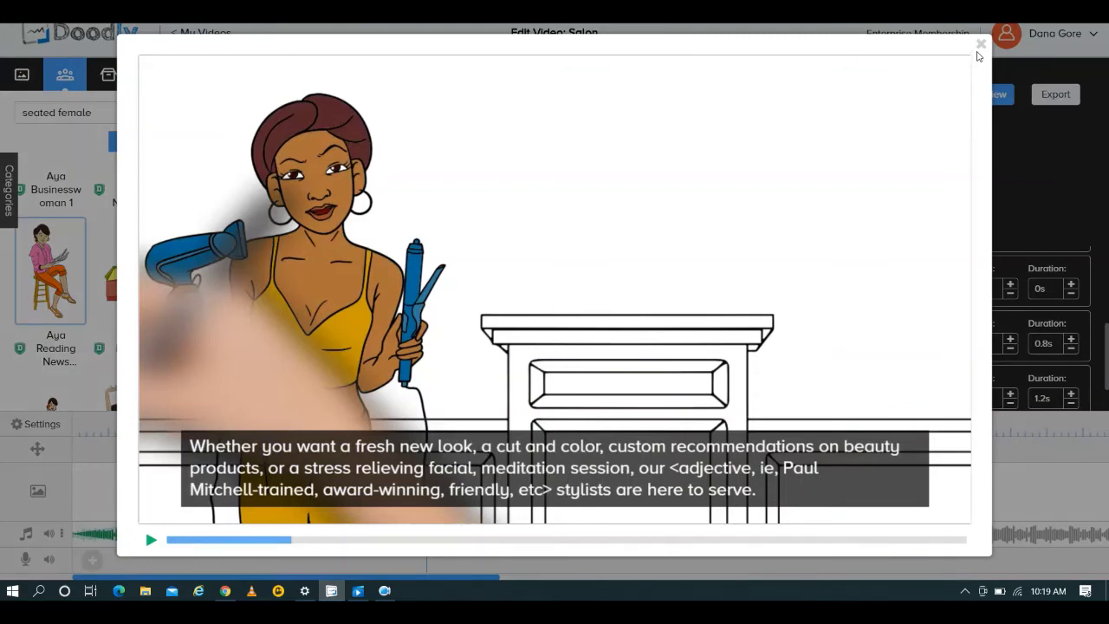
pyautogui.click(982, 44)
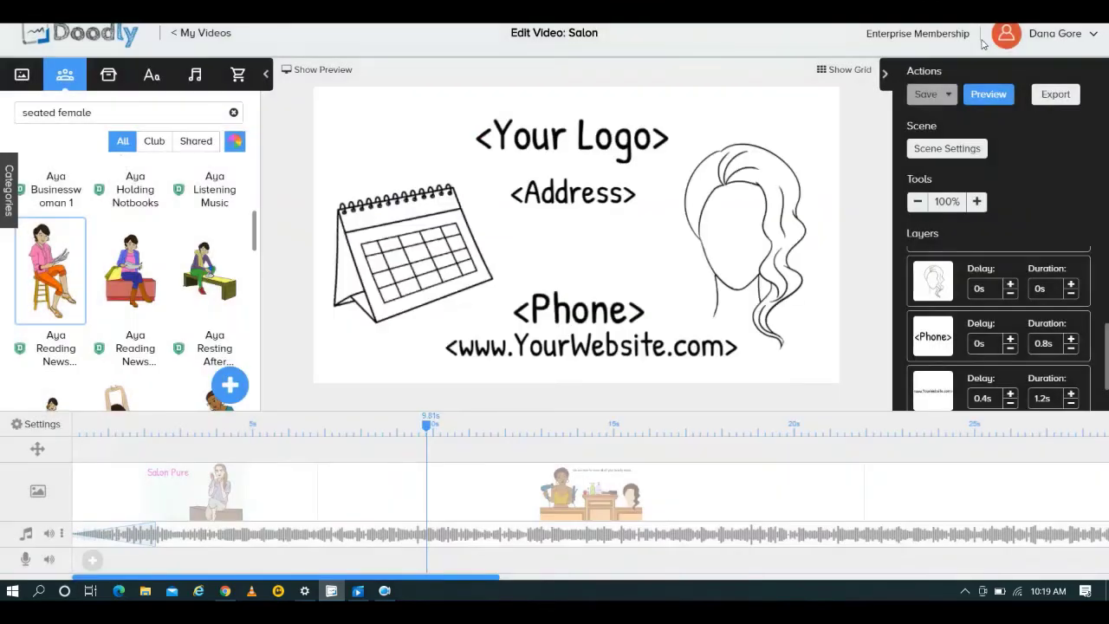
pyautogui.click(1055, 96)
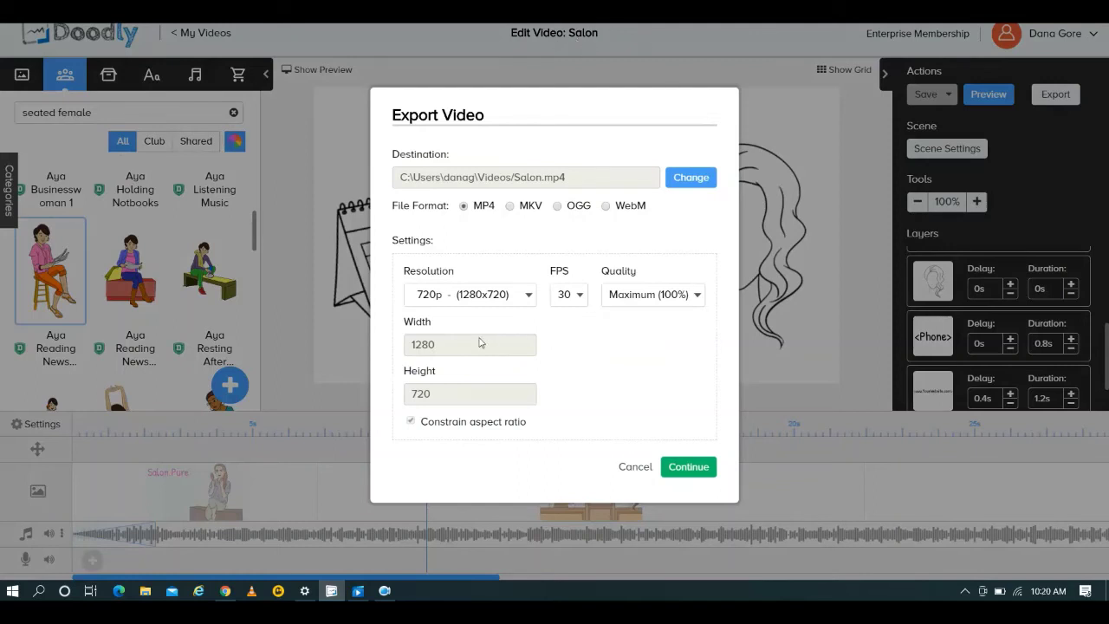
pyautogui.click(529, 294)
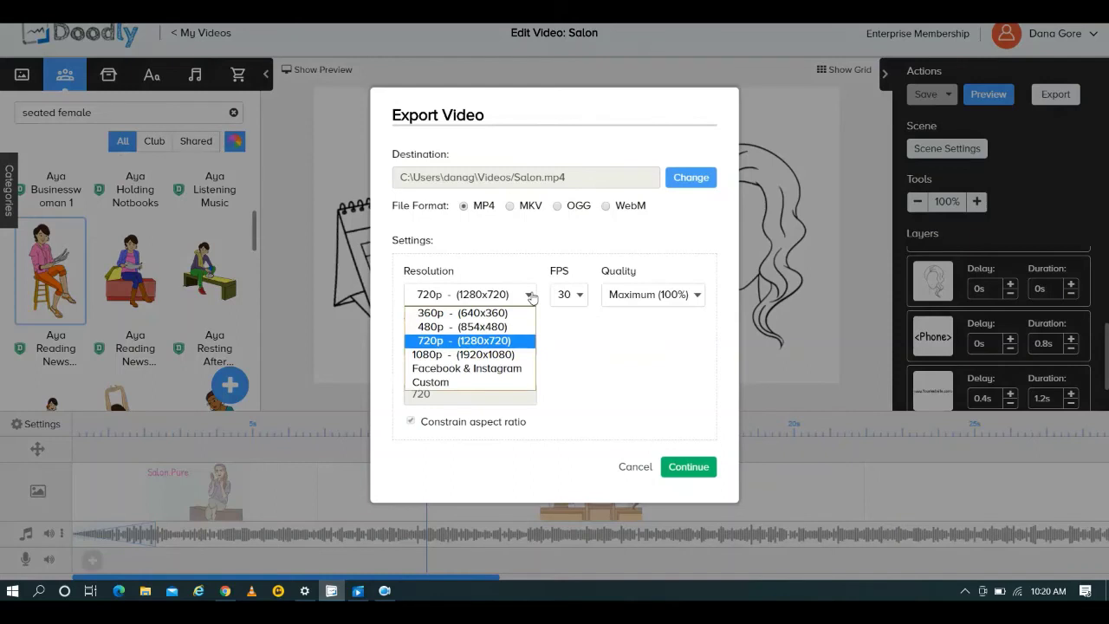
pyautogui.click(490, 369)
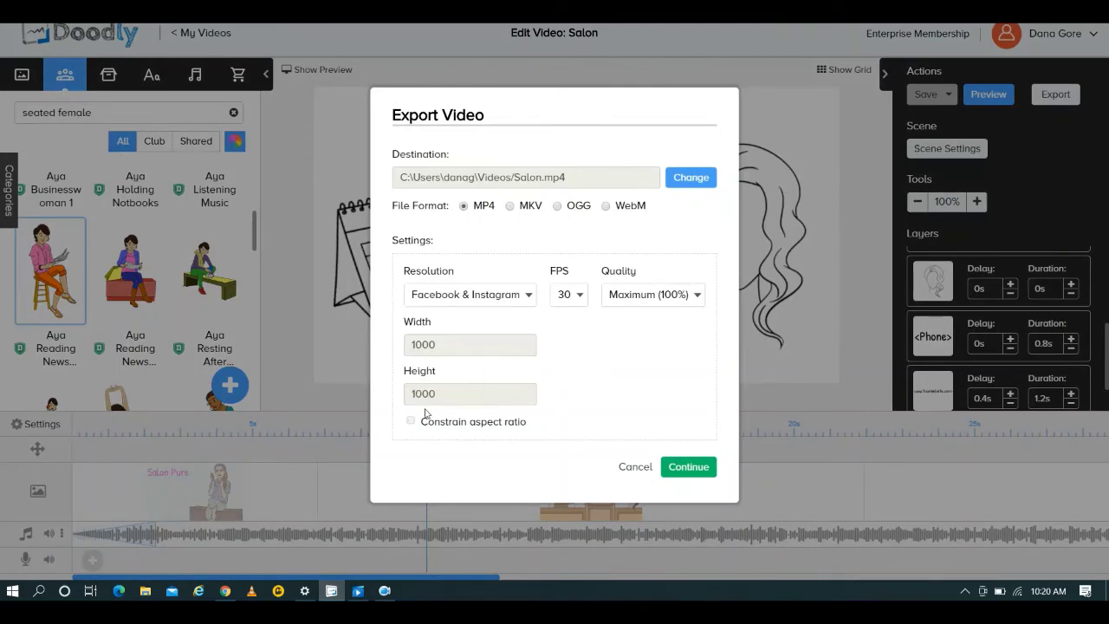
pyautogui.click(510, 296)
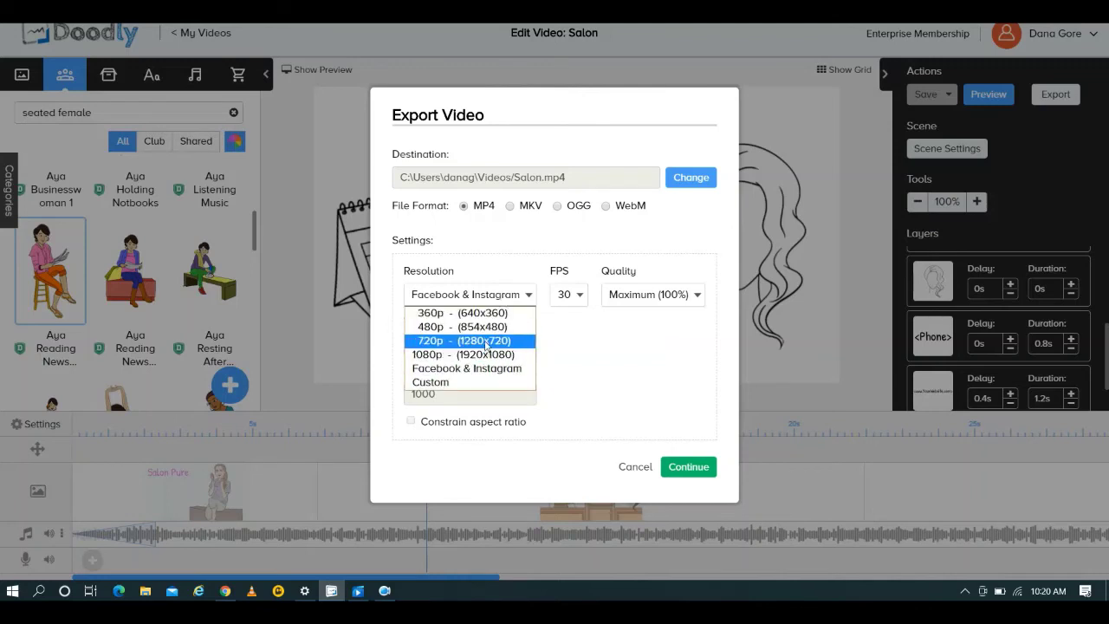
pyautogui.click(486, 341)
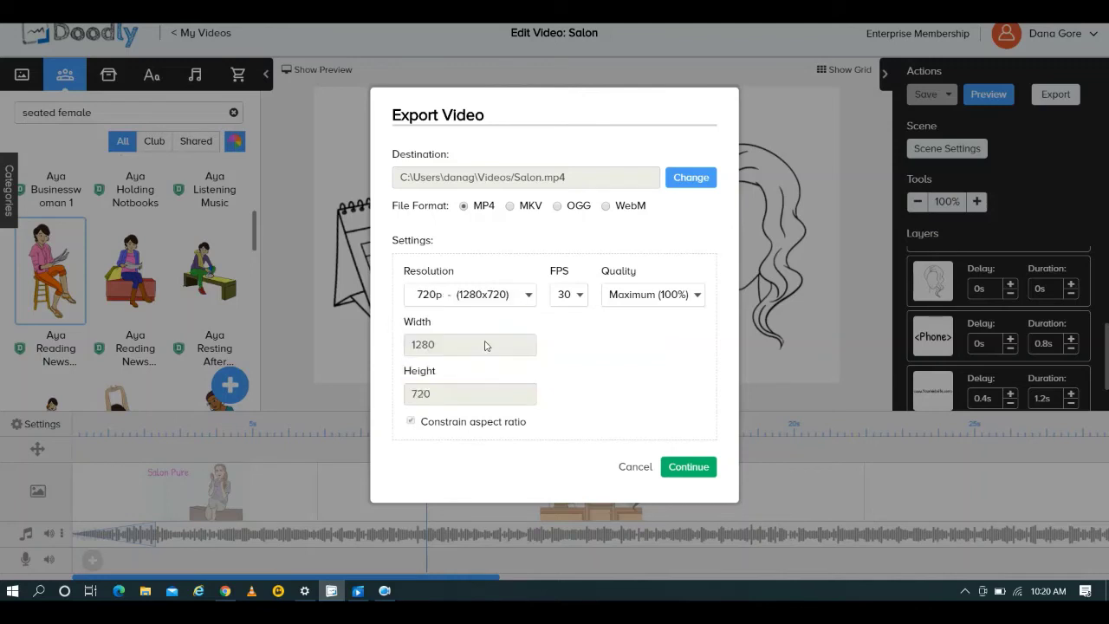
pyautogui.click(634, 468)
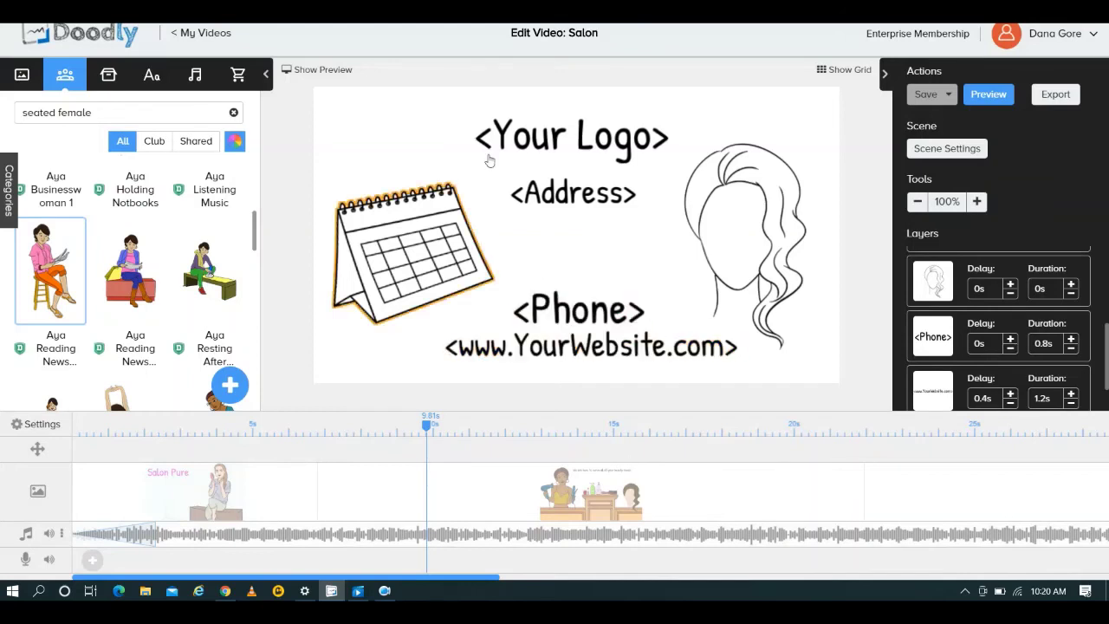
# From My Videos, duplicate the Salon video to create Salon (copy)
pyautogui.click(182, 36)
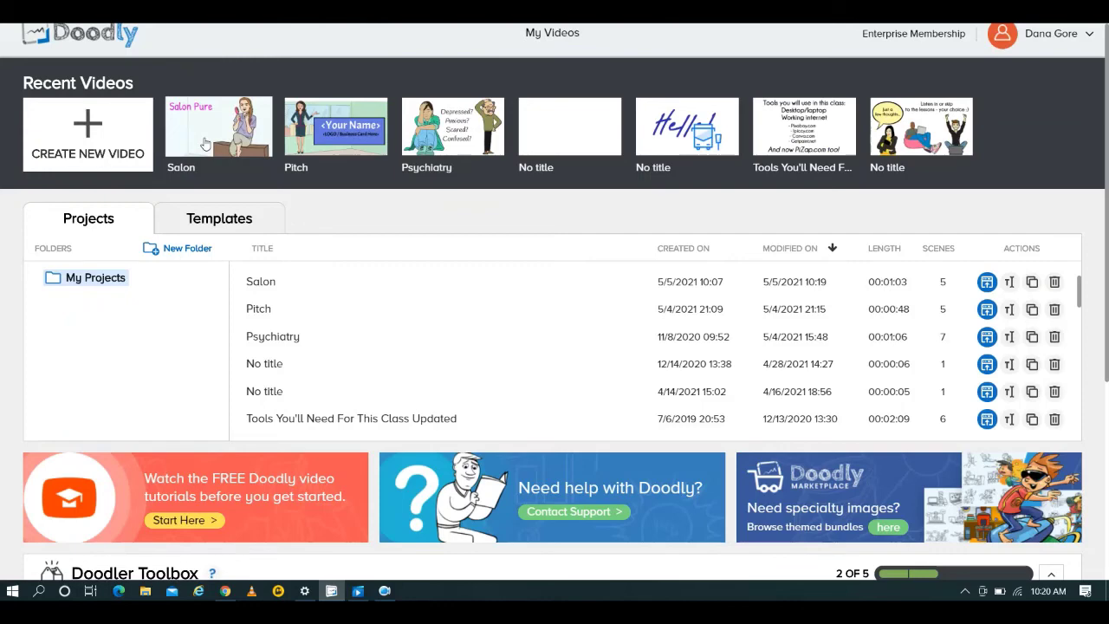
pyautogui.rightClick(205, 143)
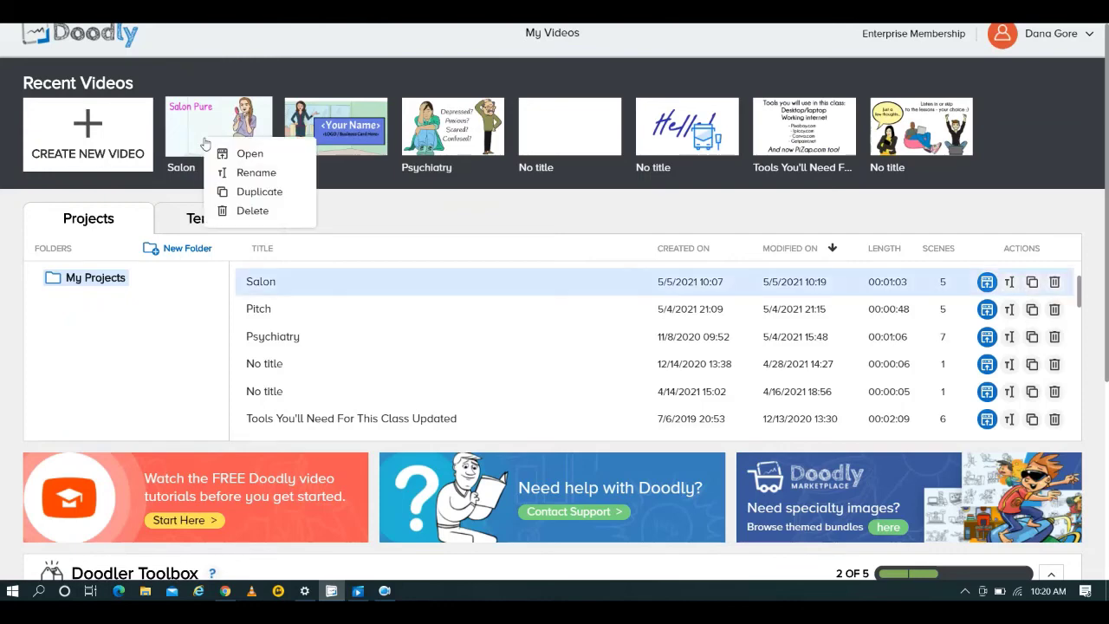
pyautogui.click(246, 192)
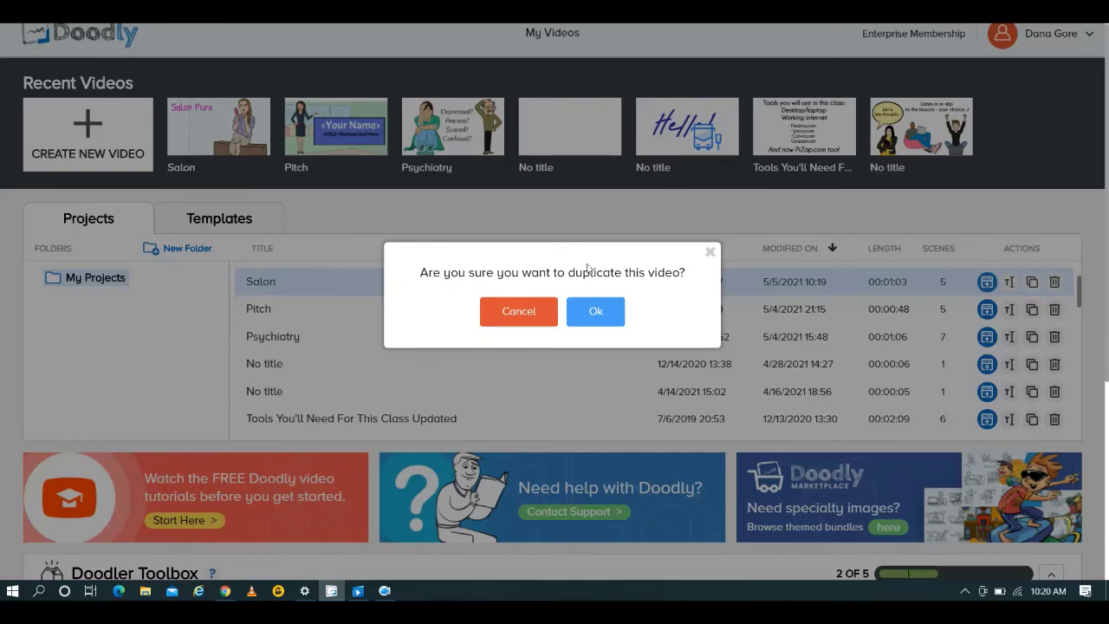
pyautogui.click(606, 312)
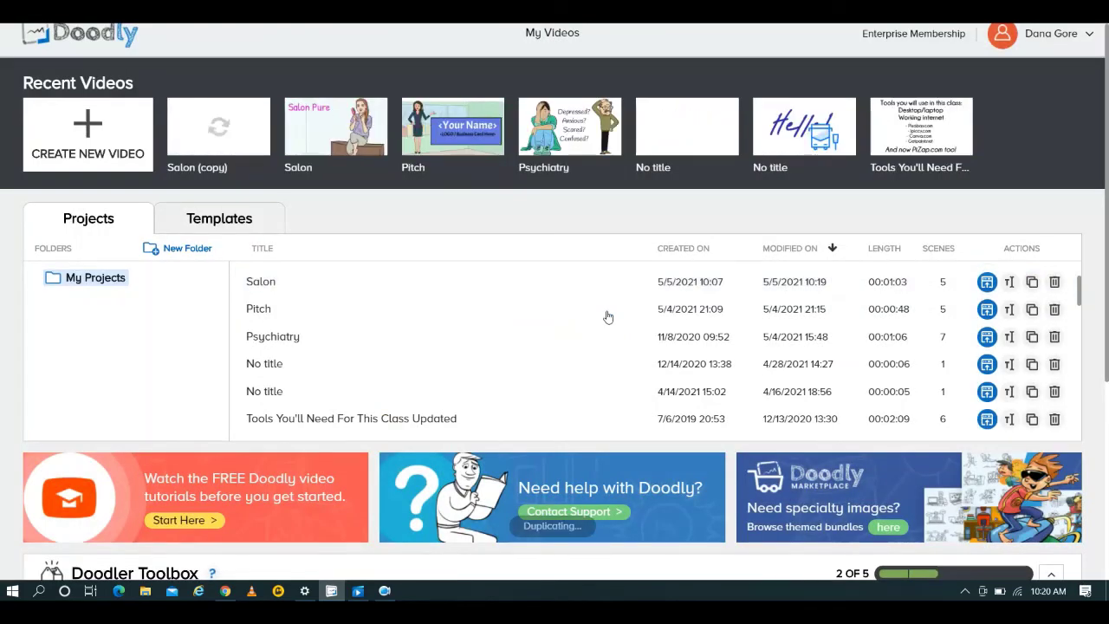
# In Salon (copy), change the title 'Salon Pure' to 'Salon Vogue'
pyautogui.click(223, 171)
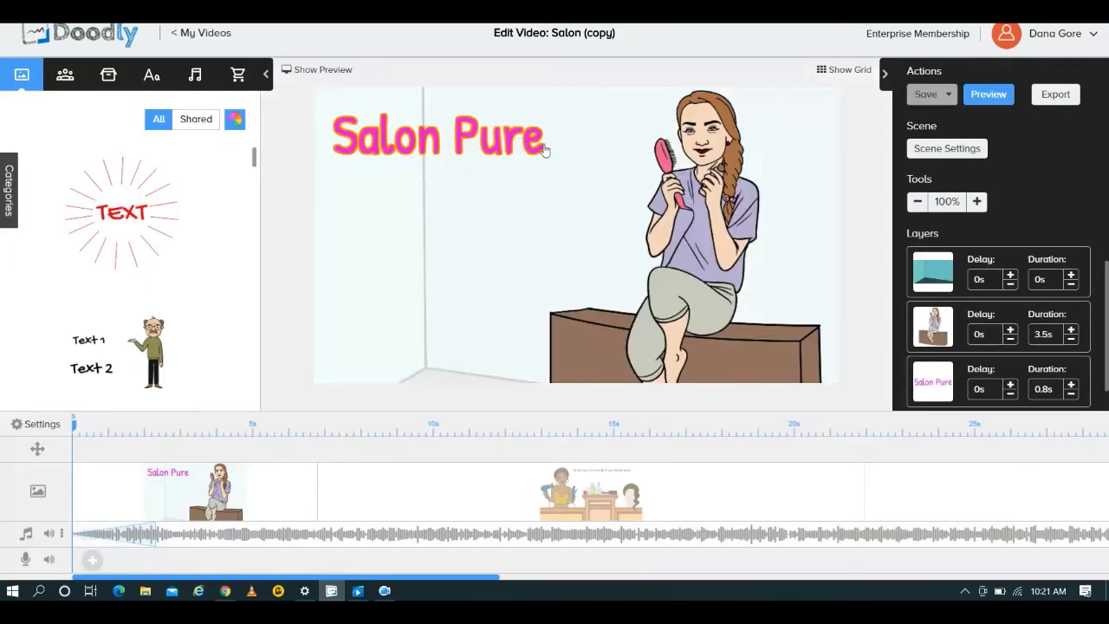
pyautogui.click(545, 149)
pyautogui.doubleClick(545, 149)
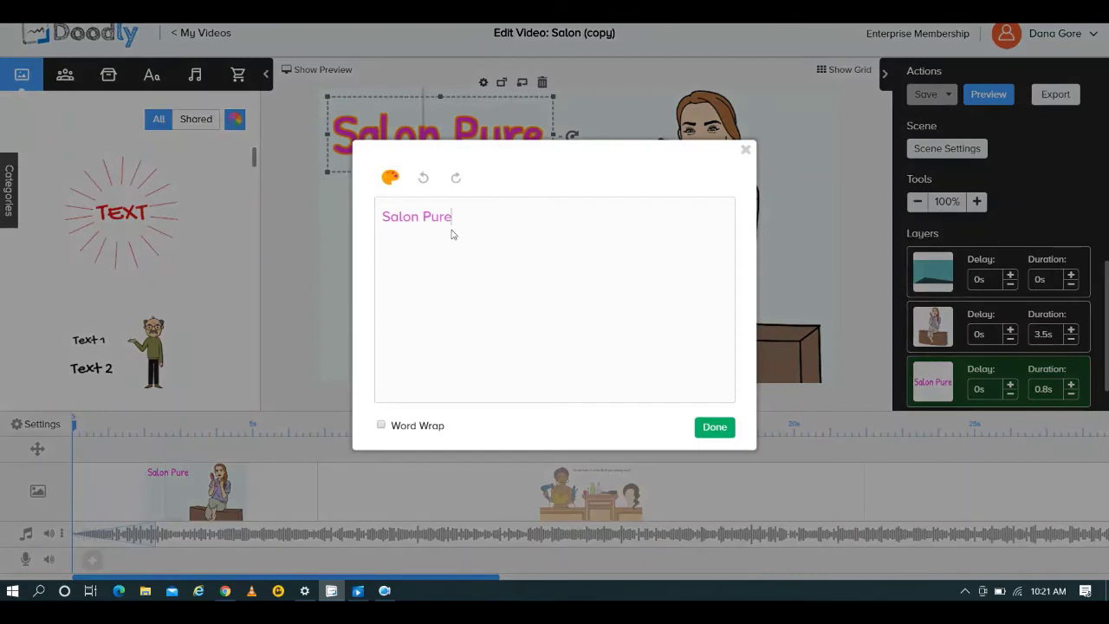
pyautogui.press('BackSpace')
pyautogui.press('BackSpace')
pyautogui.press('BackSpace')
pyautogui.press('BackSpace')
pyautogui.write('Vogue')
pyautogui.click(723, 428)
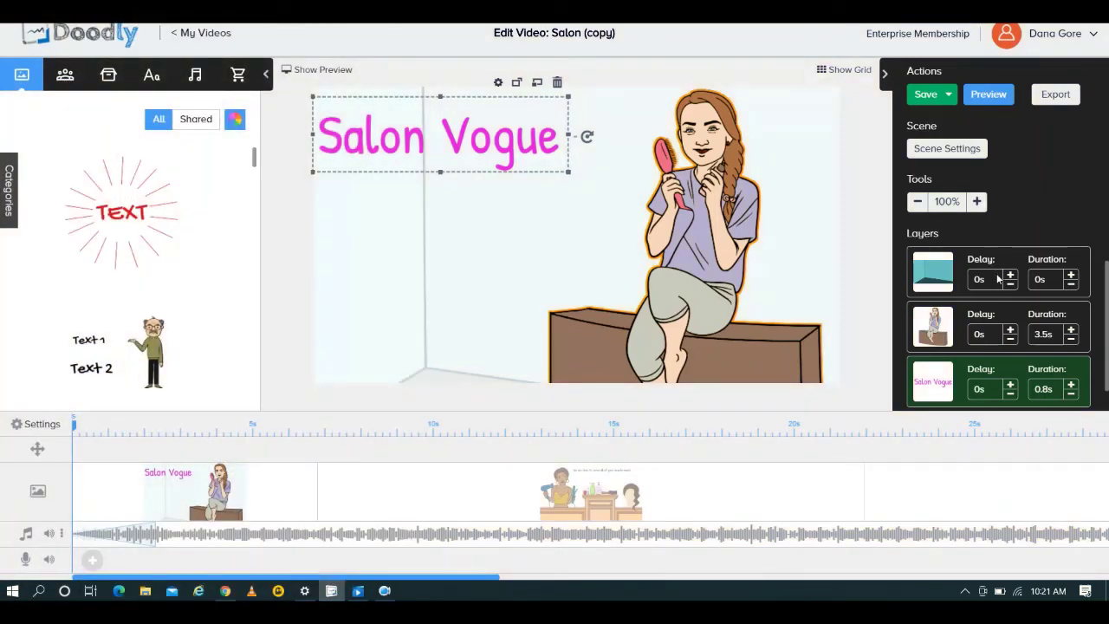
# Hold the opening background layer for 5s and delay the seated woman's entrance by 0.5s
pyautogui.click(1072, 277)
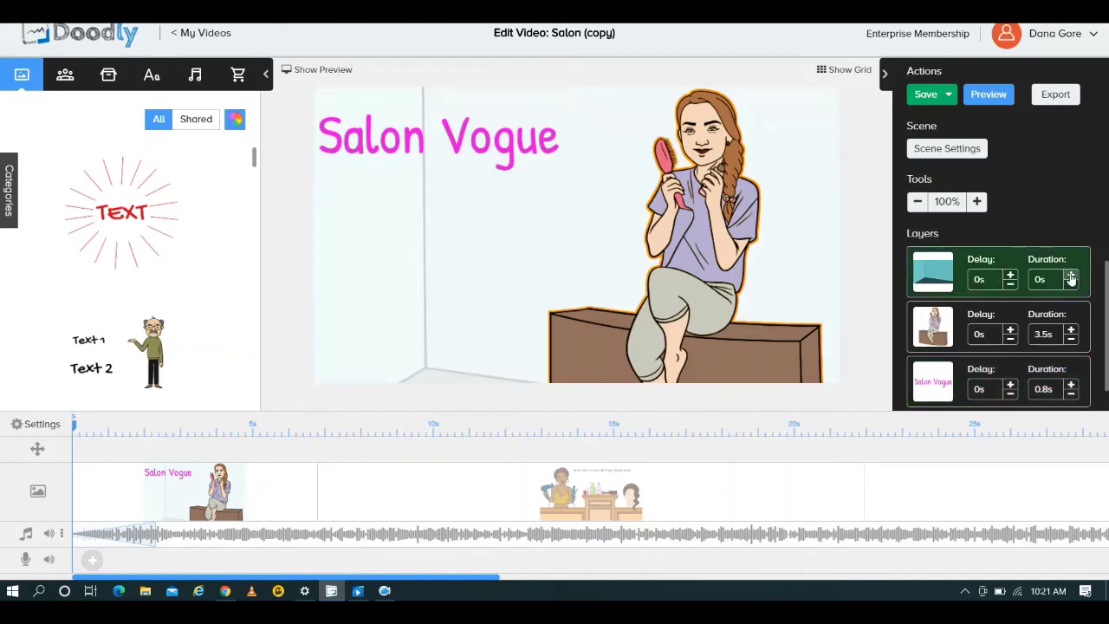
pyautogui.click(1050, 279)
pyautogui.write('5.5')
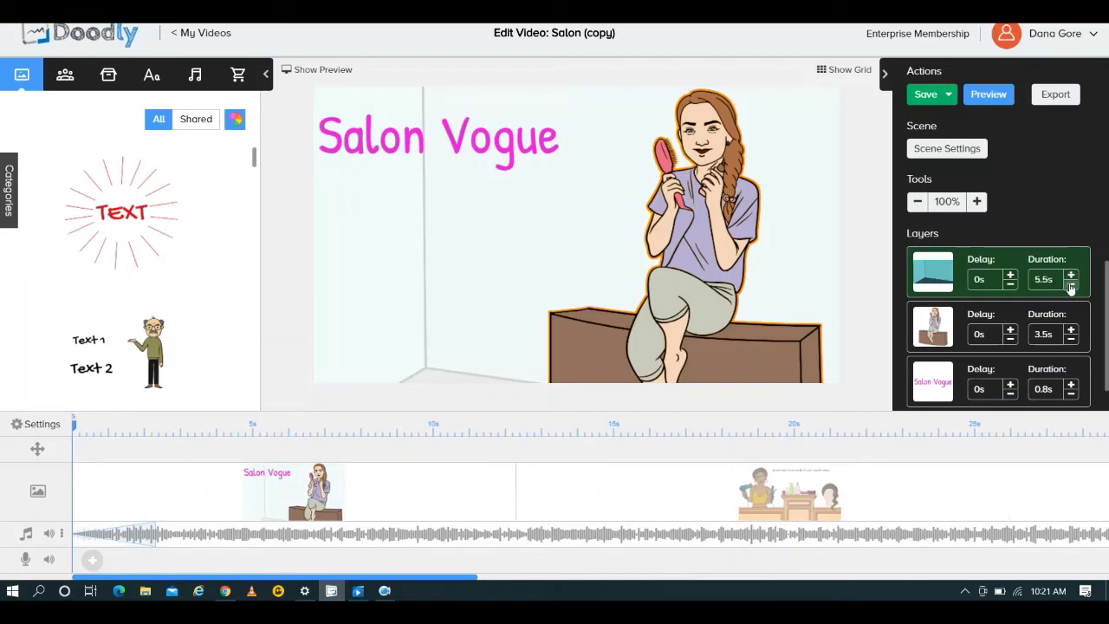
pyautogui.click(1071, 285)
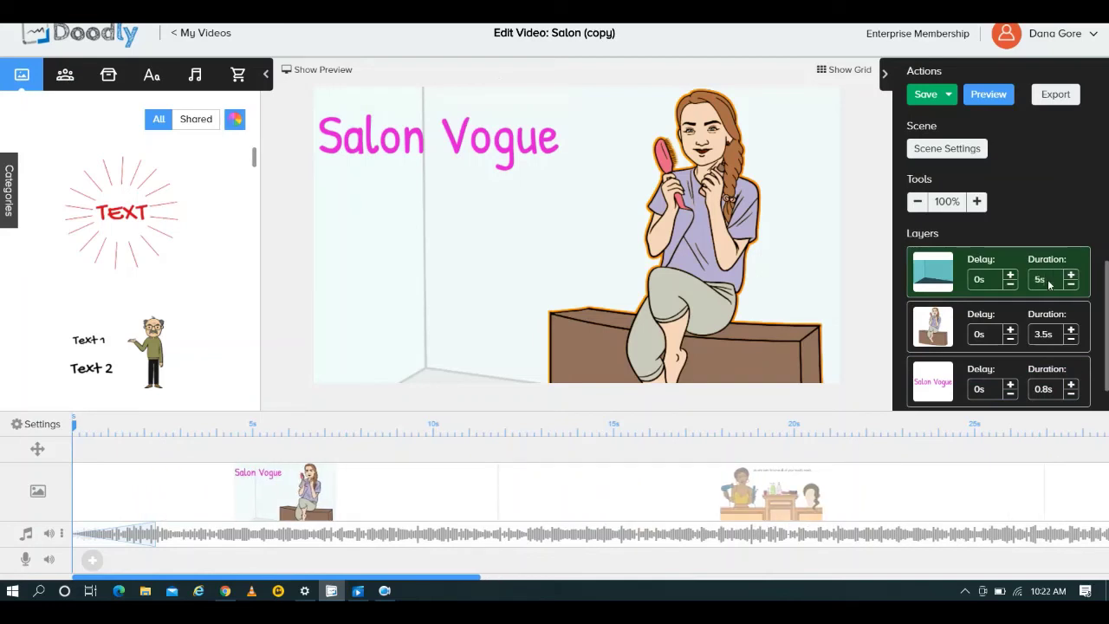
pyautogui.doubleClick(1050, 284)
pyautogui.write('3')
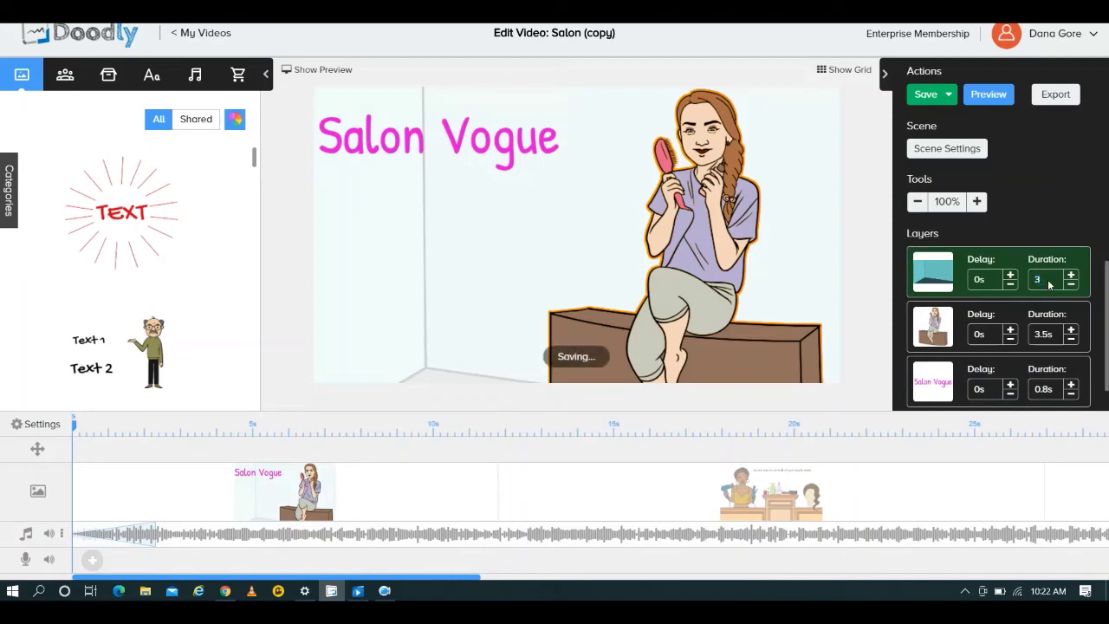
pyautogui.click(1010, 330)
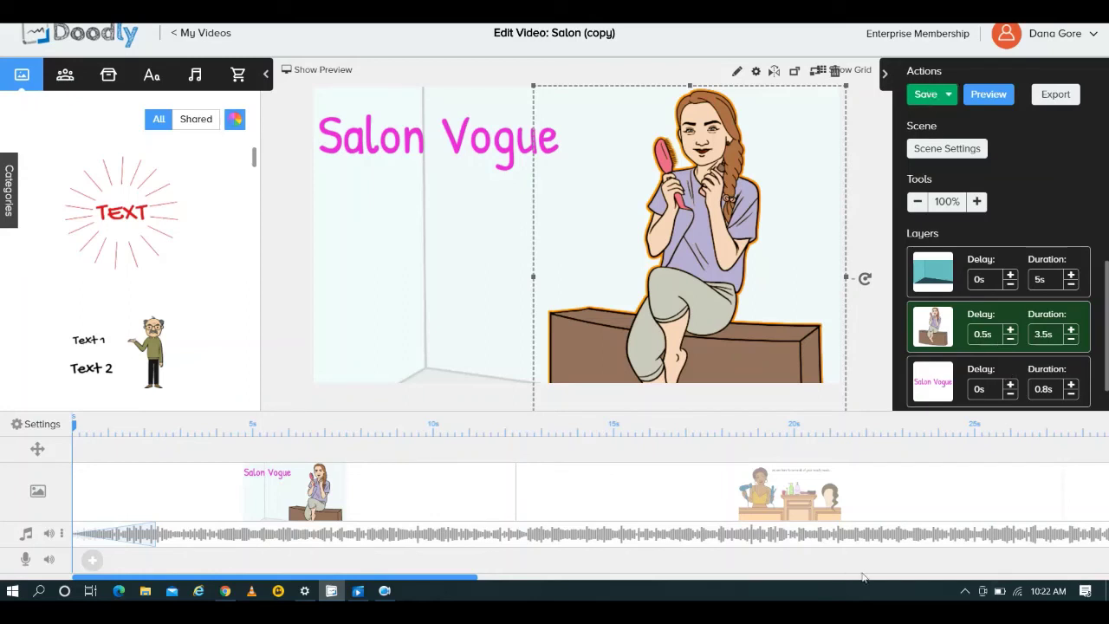
# Extend the Open The Door music clip to about 1:10, past the closing contact-details scene
pyautogui.moveTo(461, 577); pyautogui.dragTo(536, 570)
pyautogui.click(1061, 577)
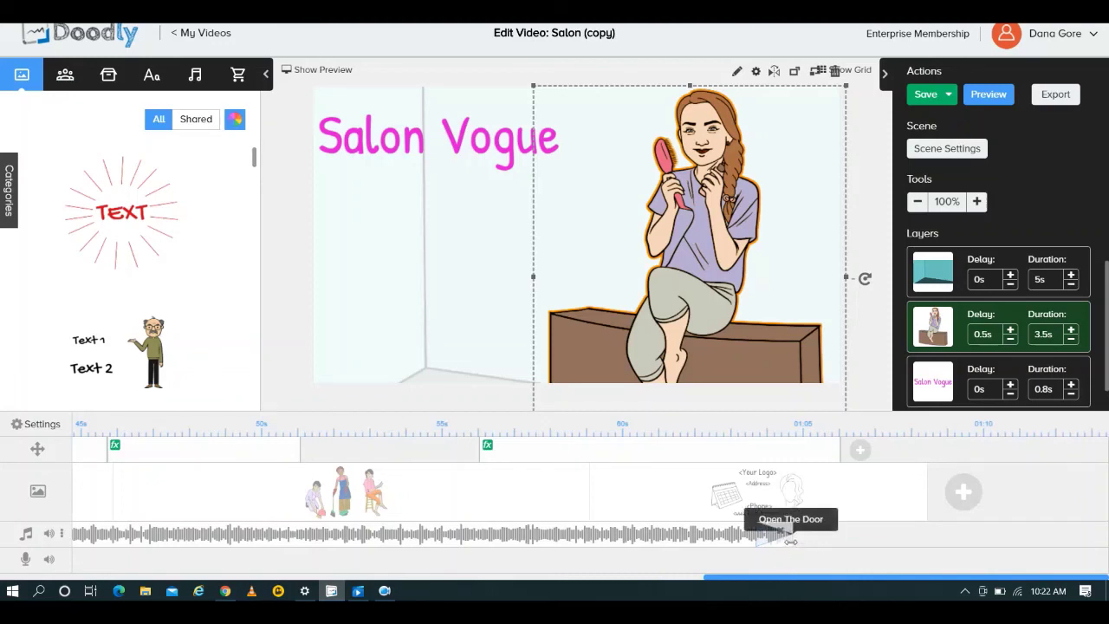
pyautogui.moveTo(790, 541); pyautogui.dragTo(1001, 543)
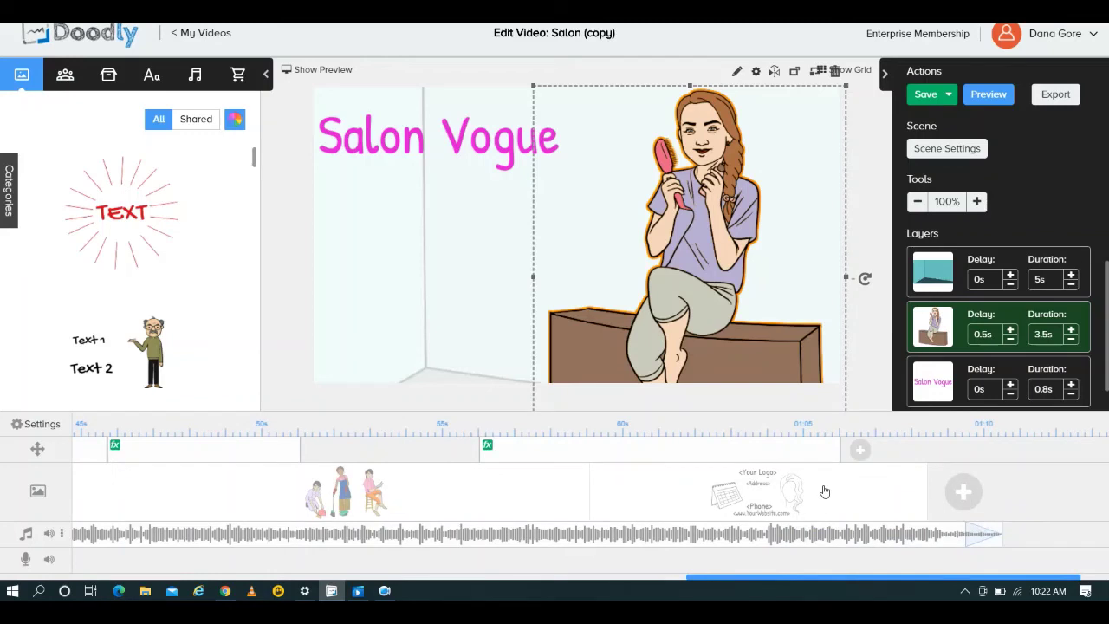